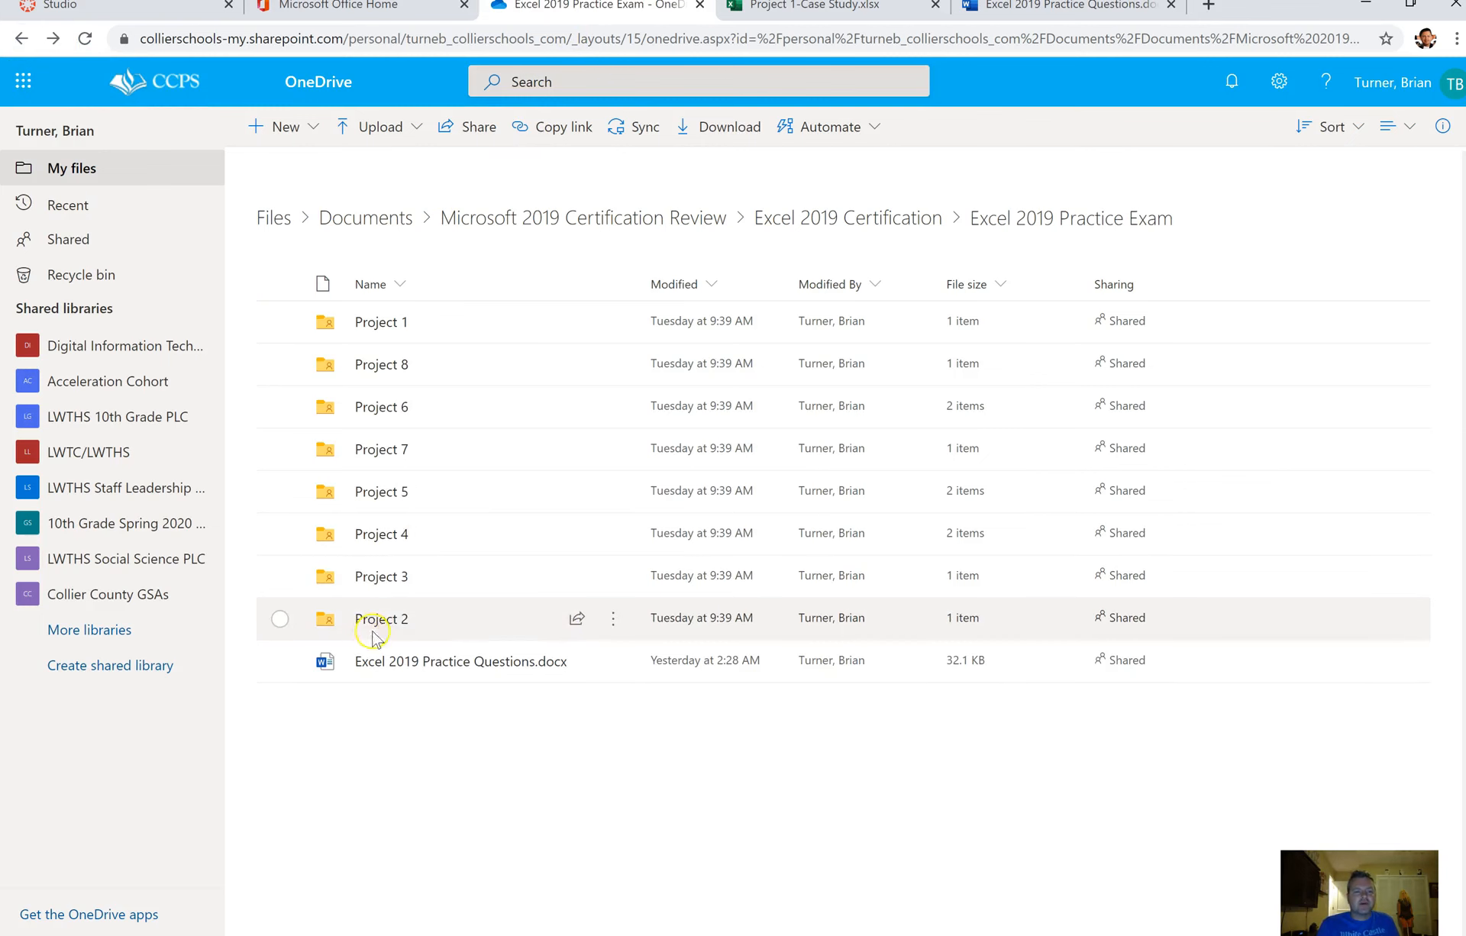
Step: Open the Project 1 folder and look over its Case Study workbook online and in the desktop version of Excel
click(378, 325)
click(873, 7)
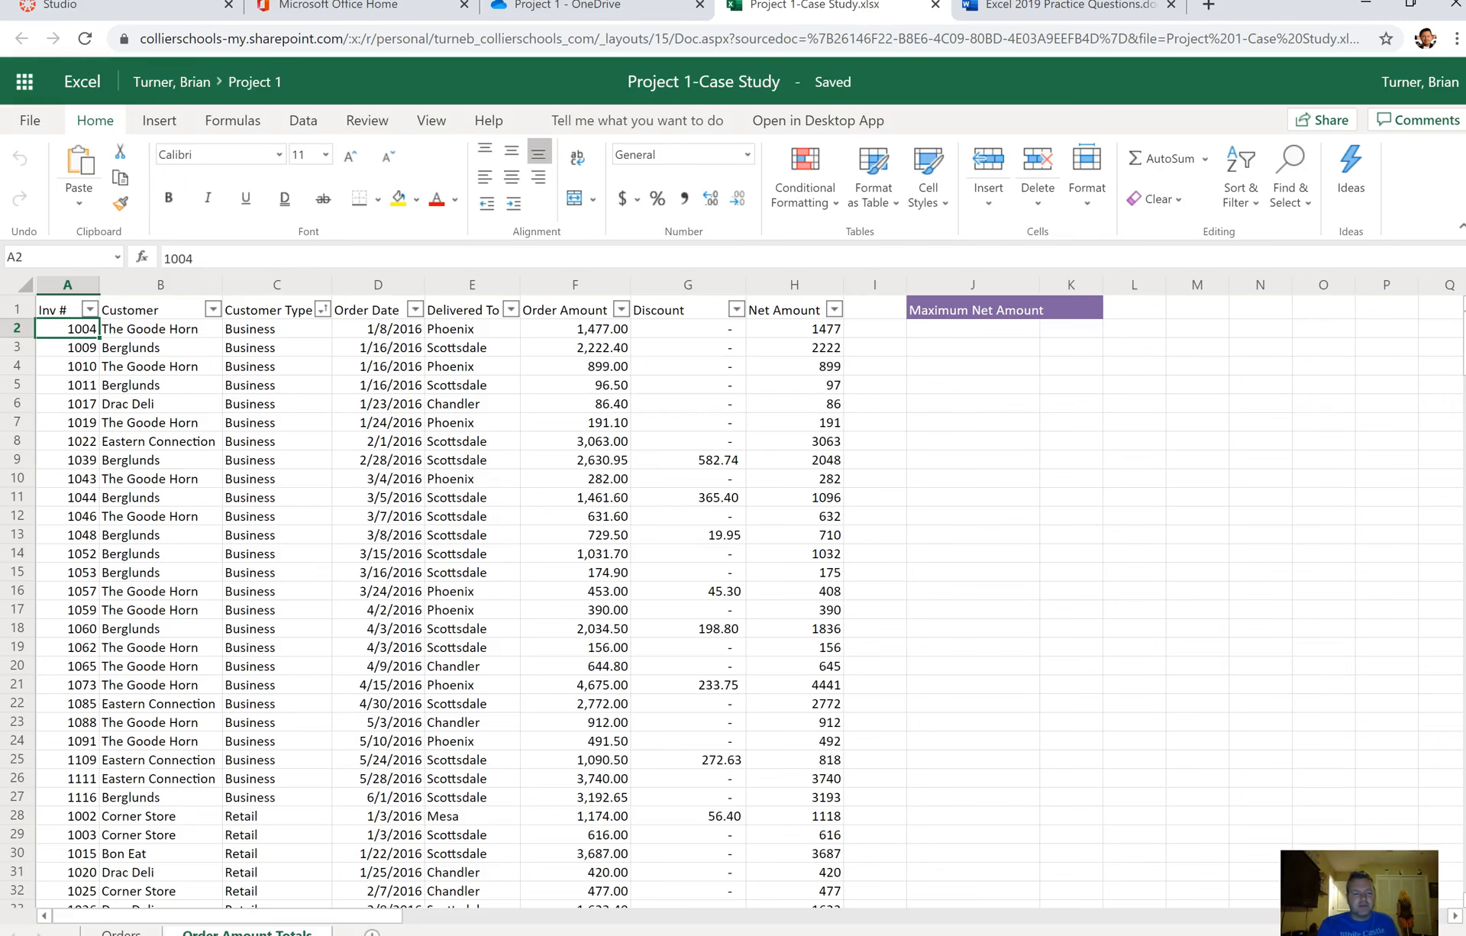
click(241, 934)
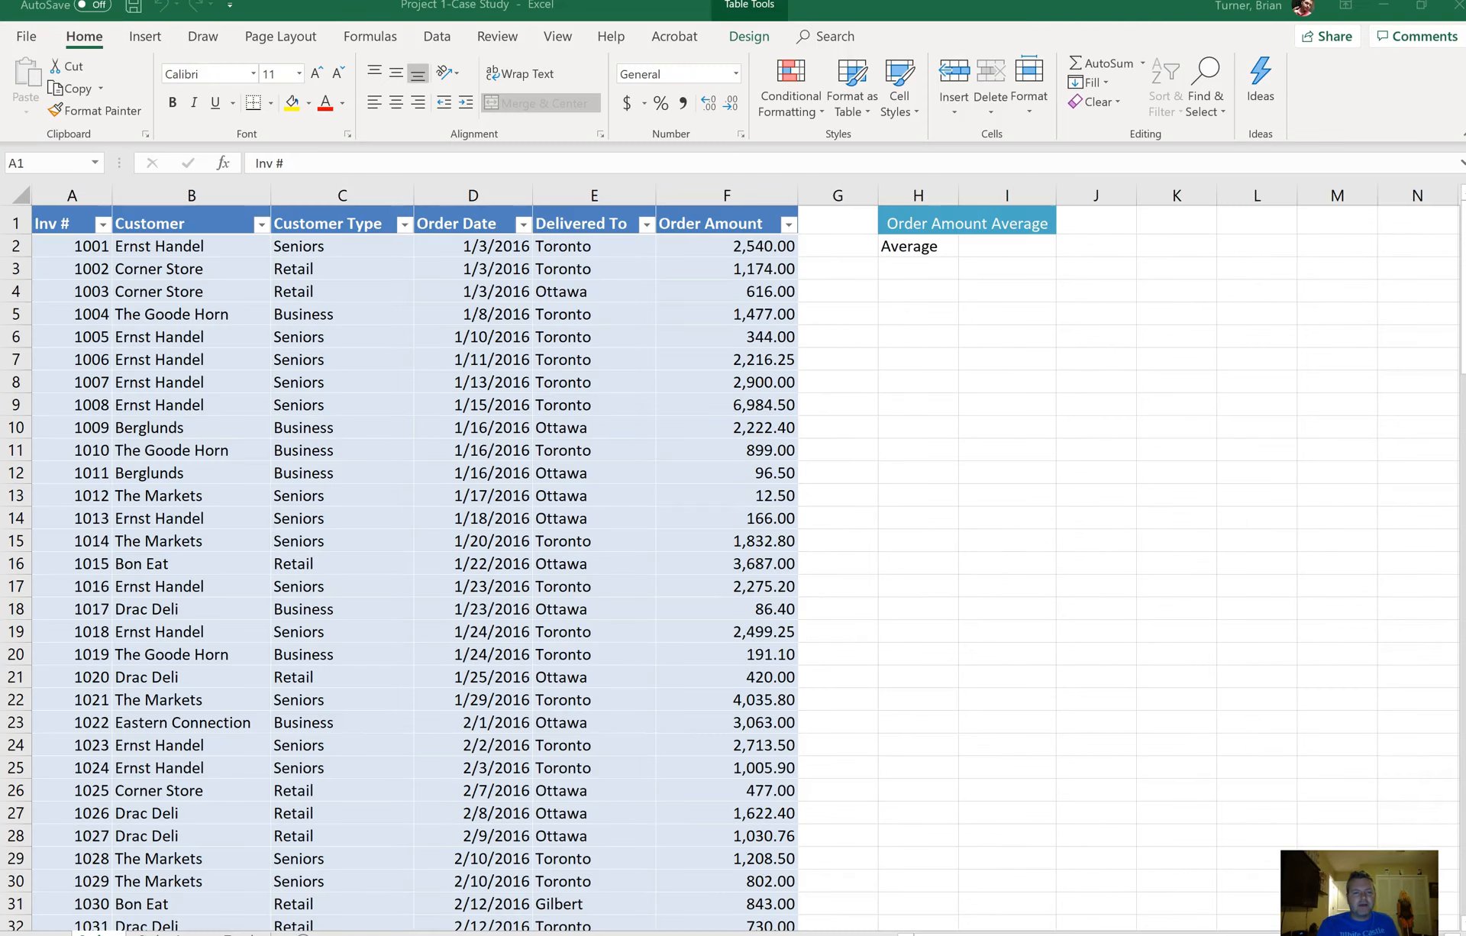
click(654, 455)
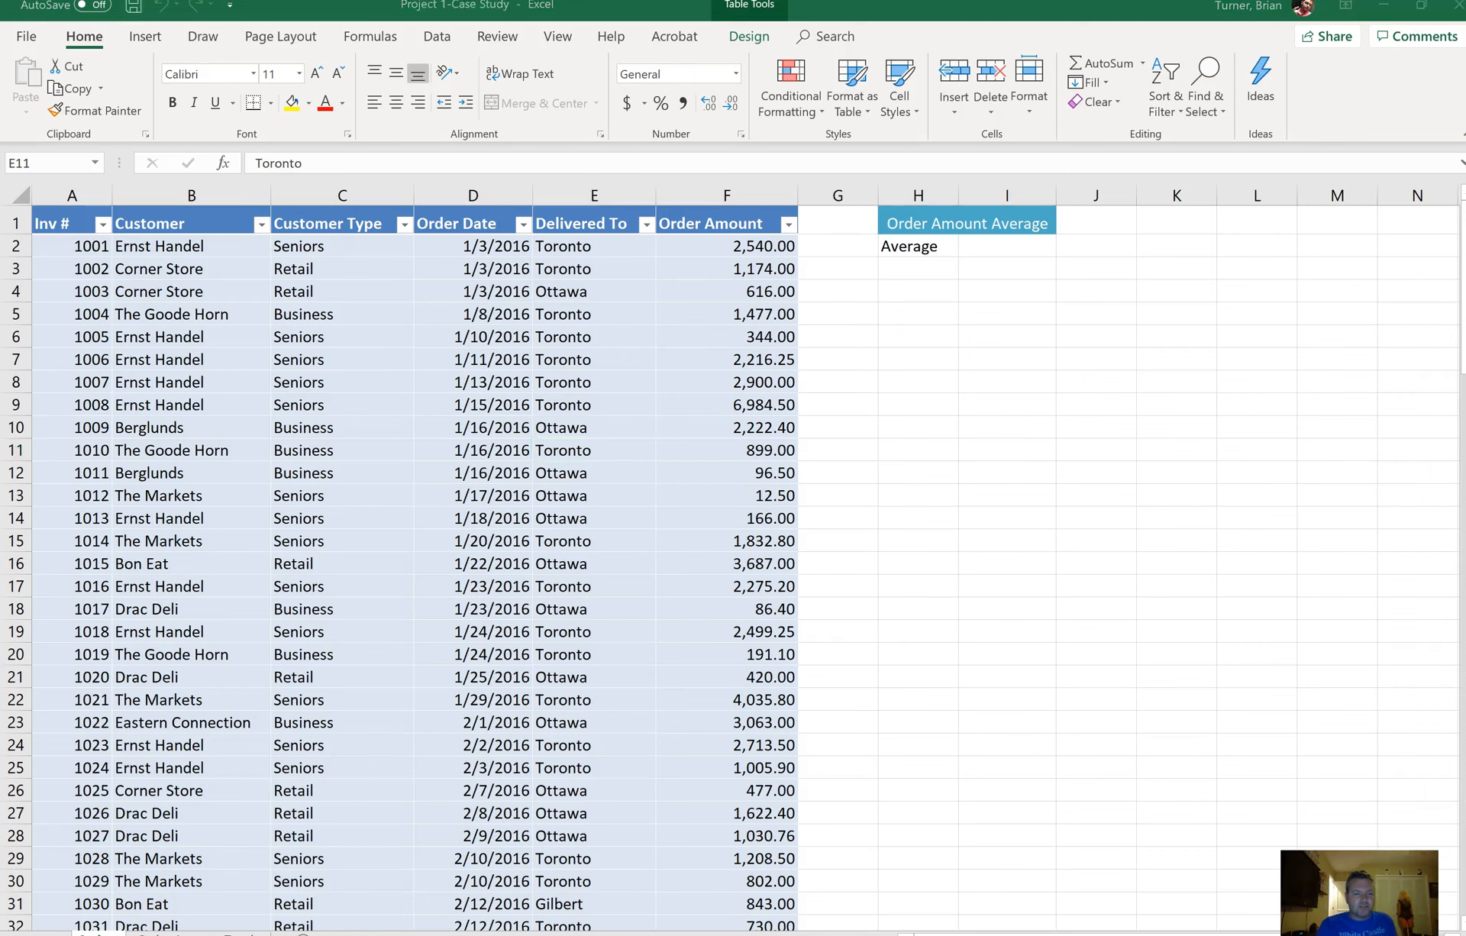
Step: Return to the Excel 2019 Practice Exam folder and review the Project 1 questions in the Excel 2019 Practice Questions document
key(alt+Tab)
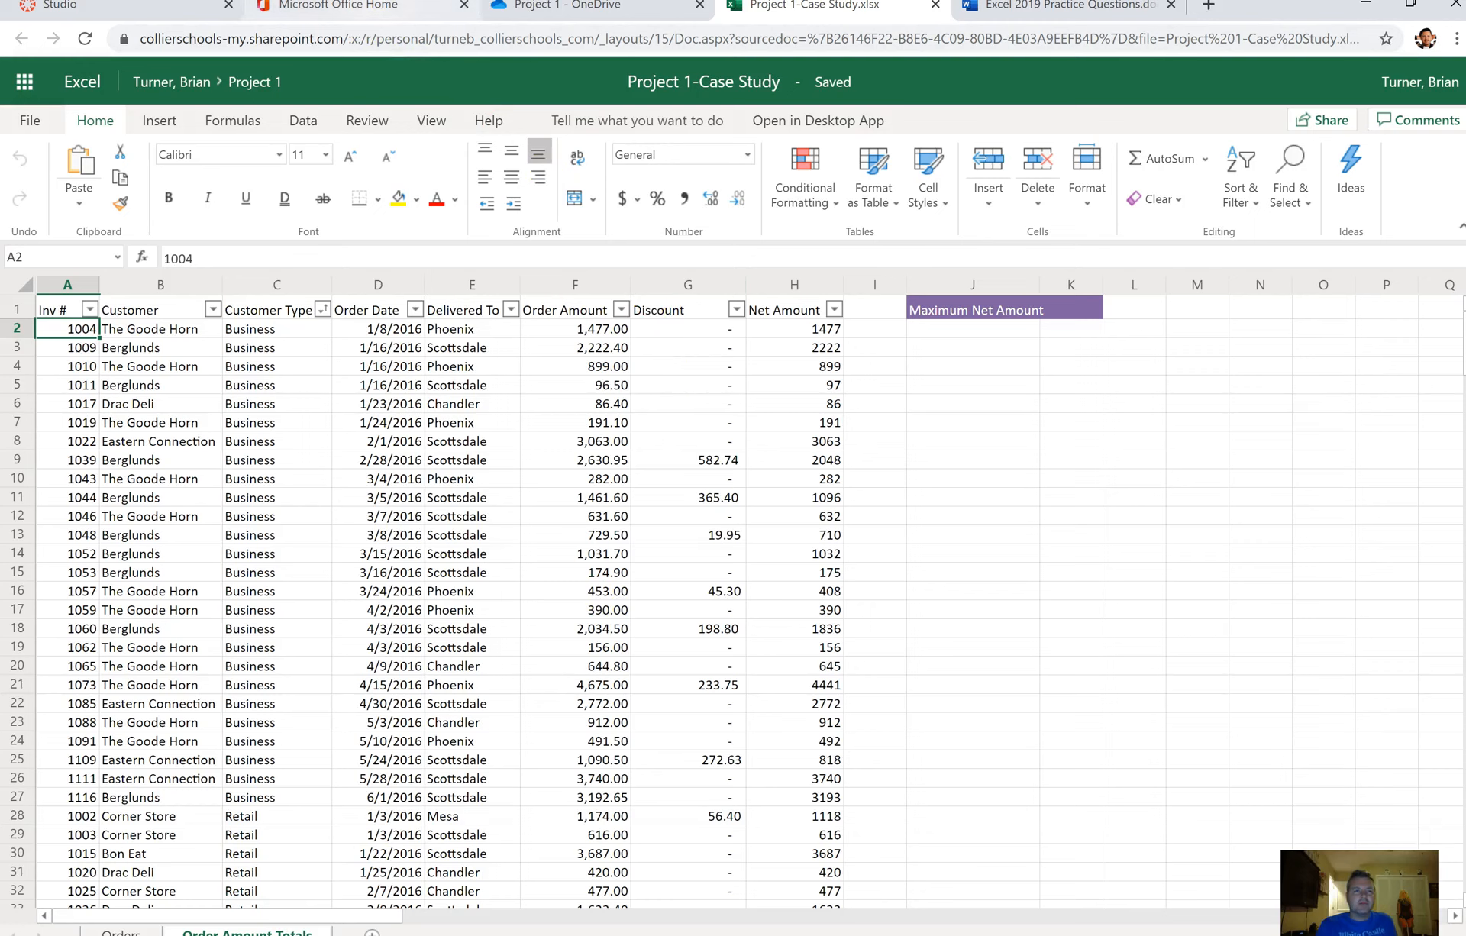
click(595, 17)
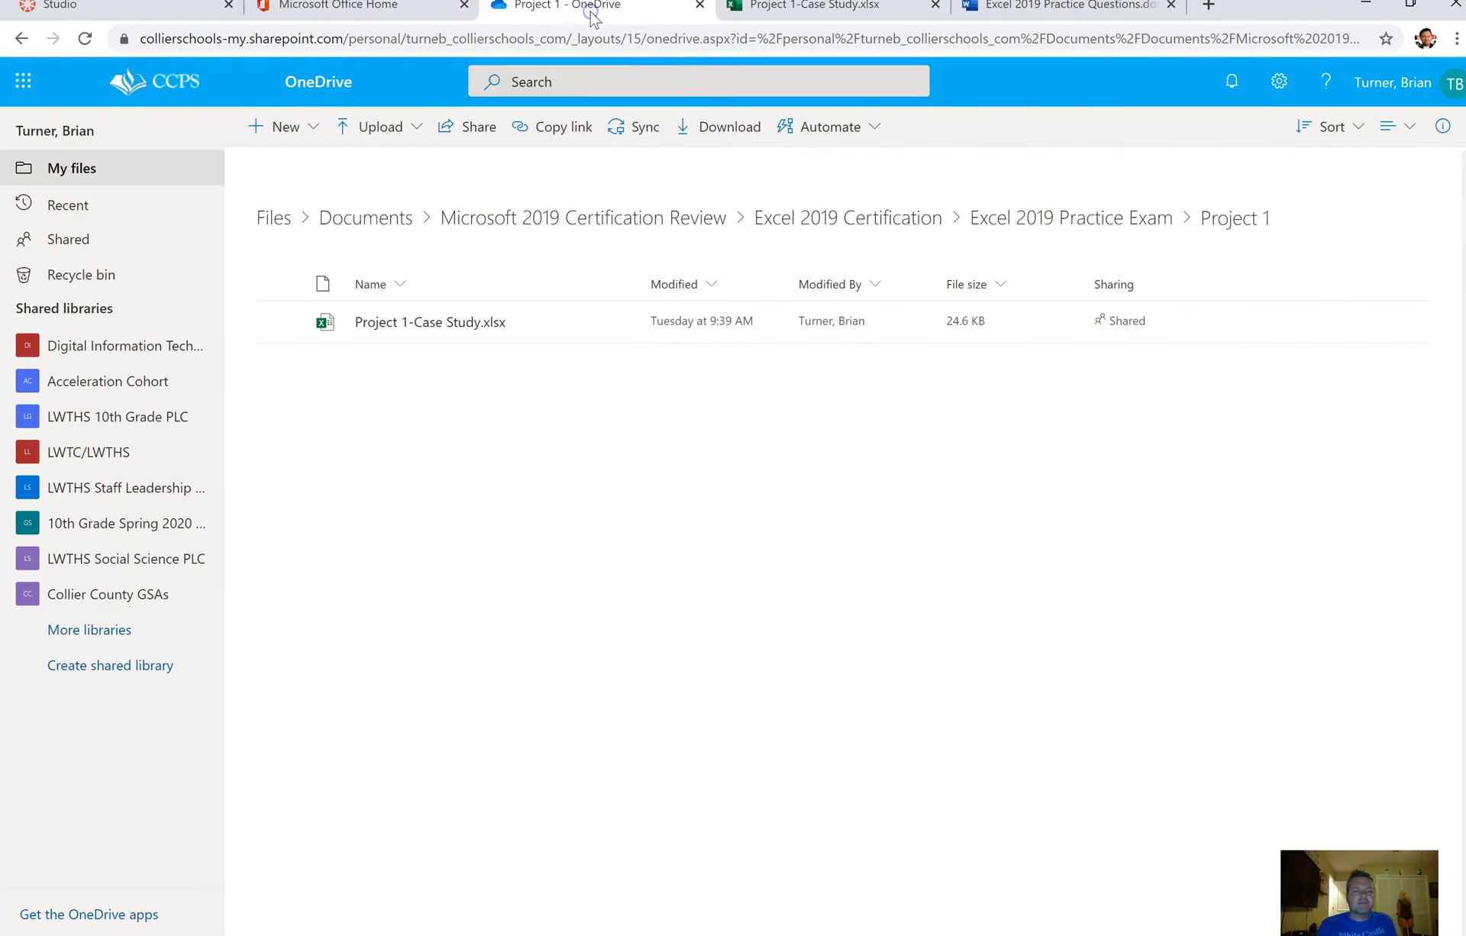
click(22, 39)
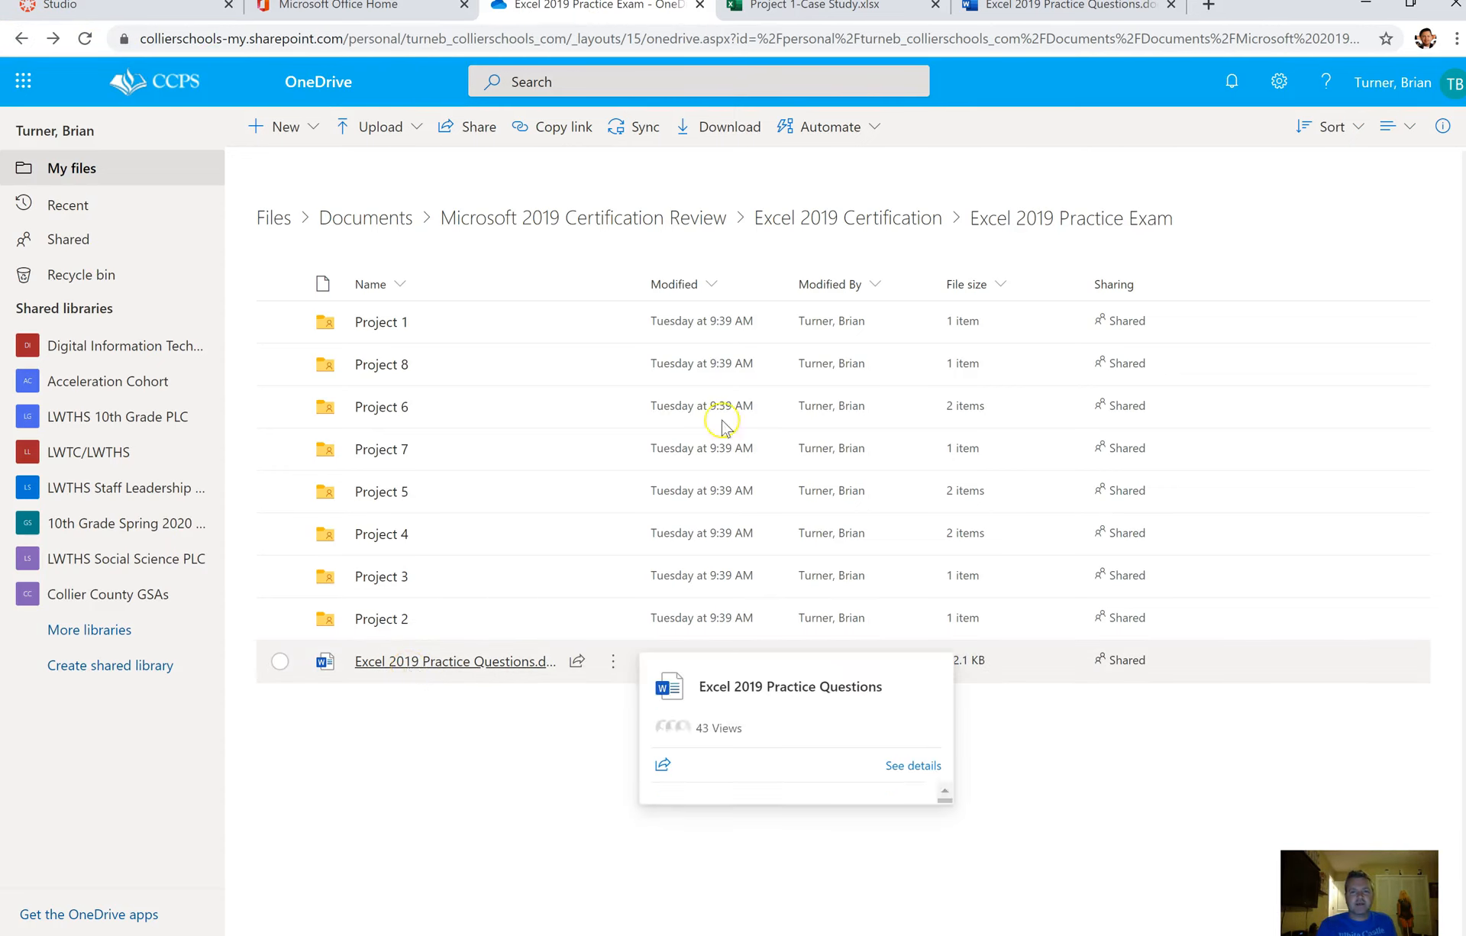
click(1073, 13)
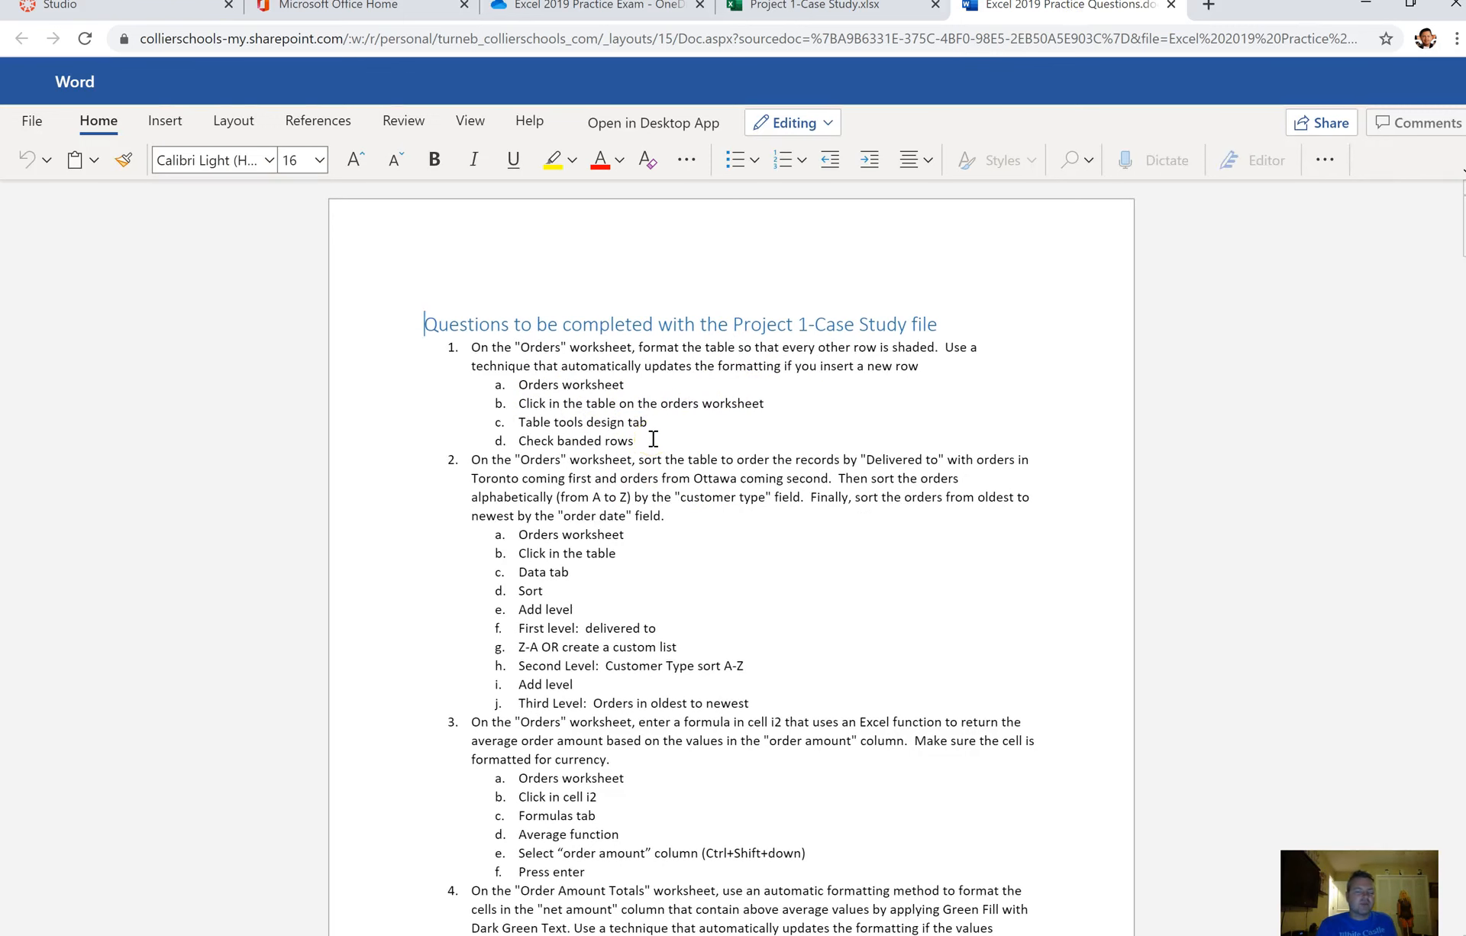
double_click(536, 320)
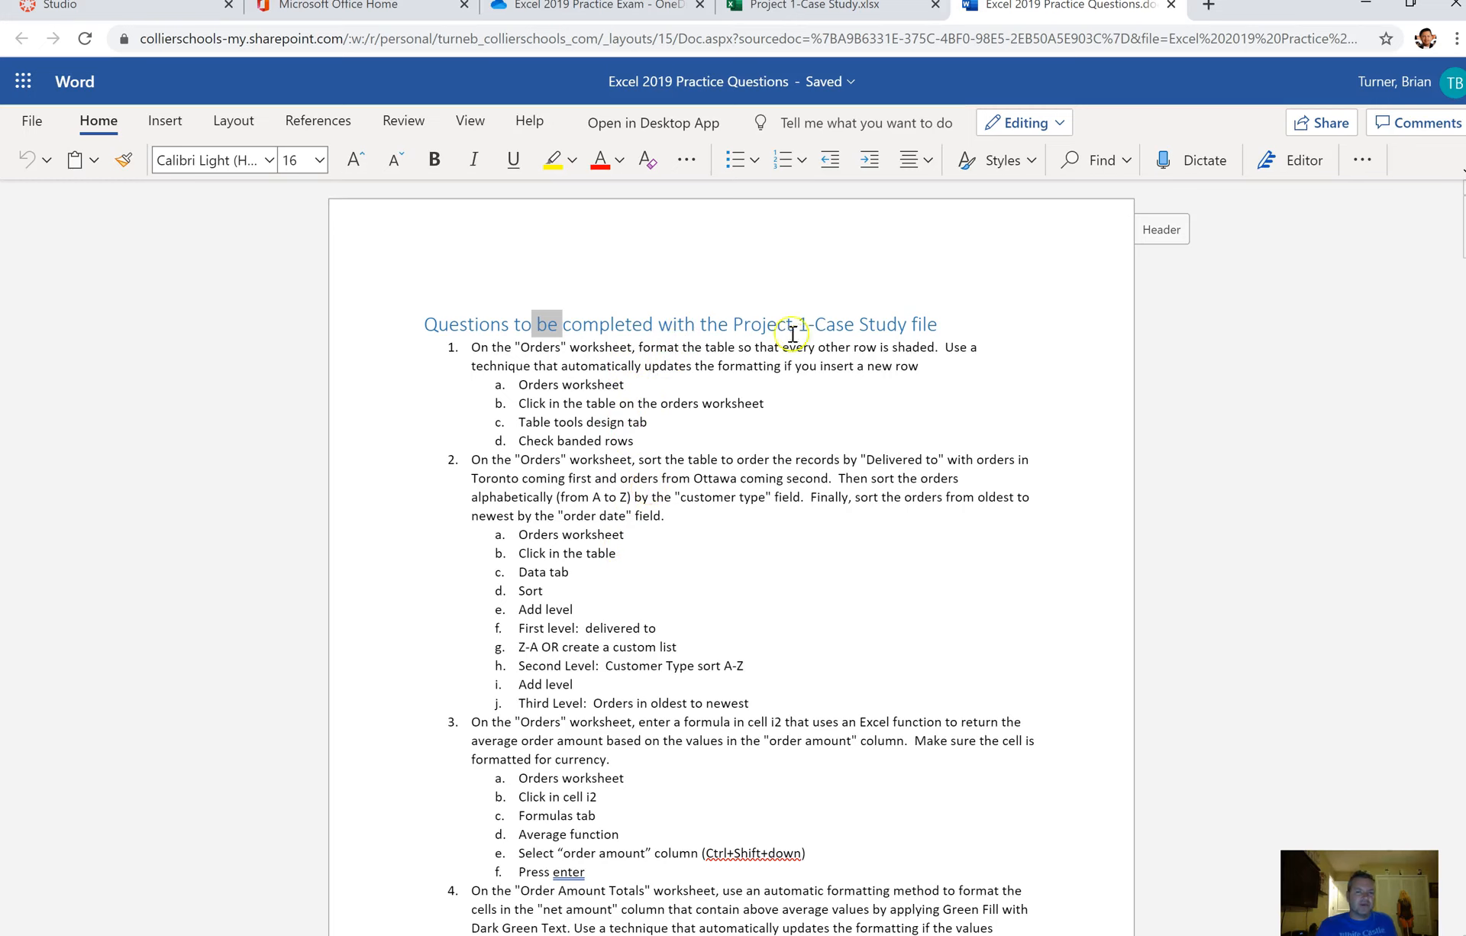
double_click(764, 323)
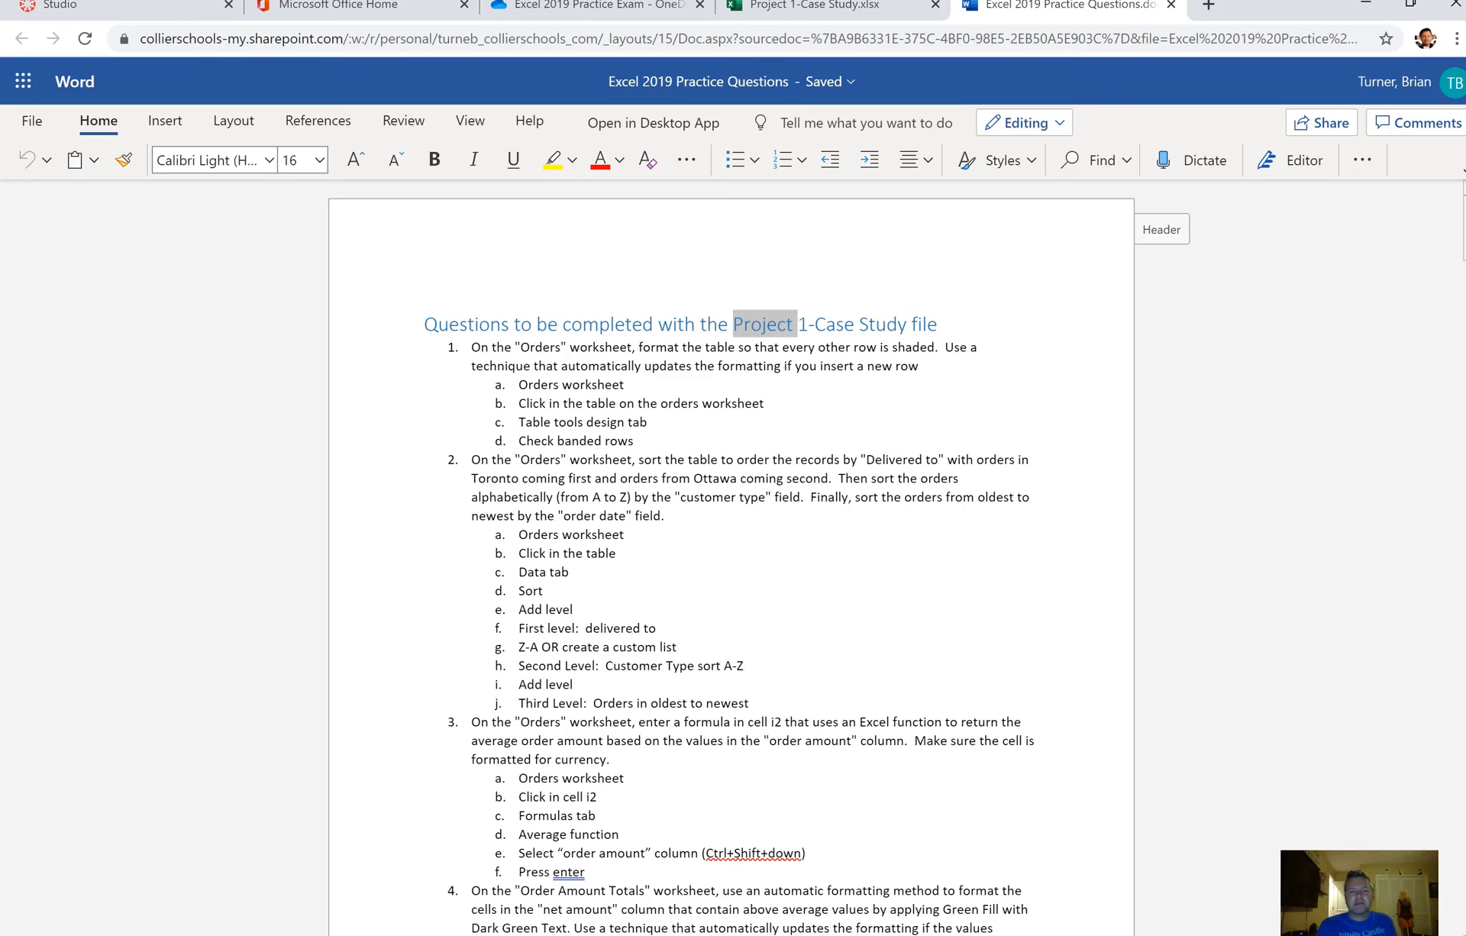
Step: Switch to the Project 1-Case Study workbook in desktop Excel and turn on banded rows for the orders table
key(alt+Tab)
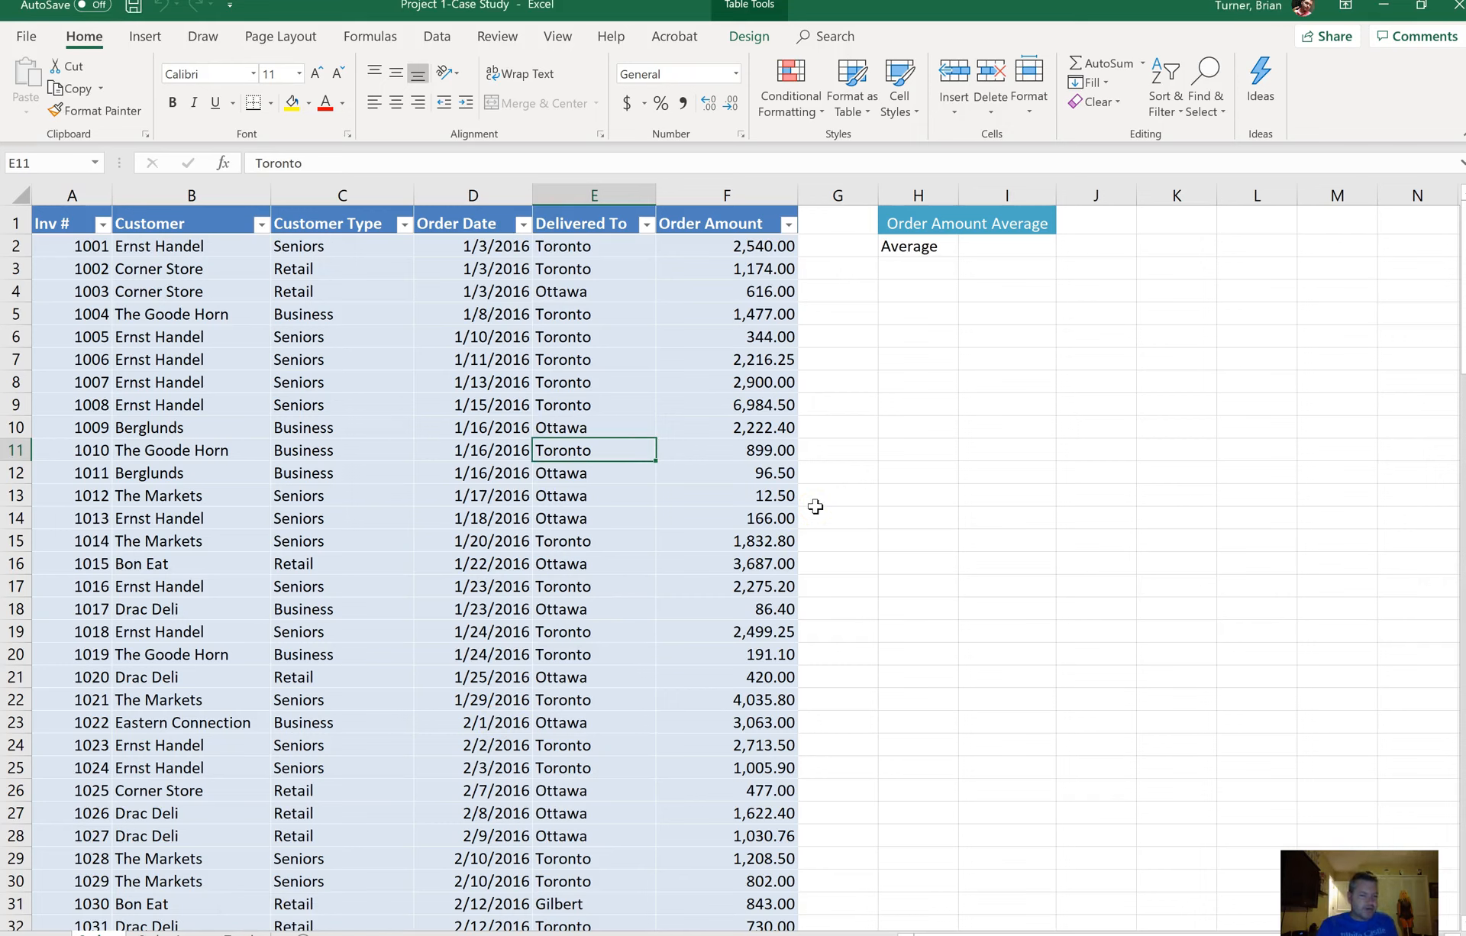
click(461, 445)
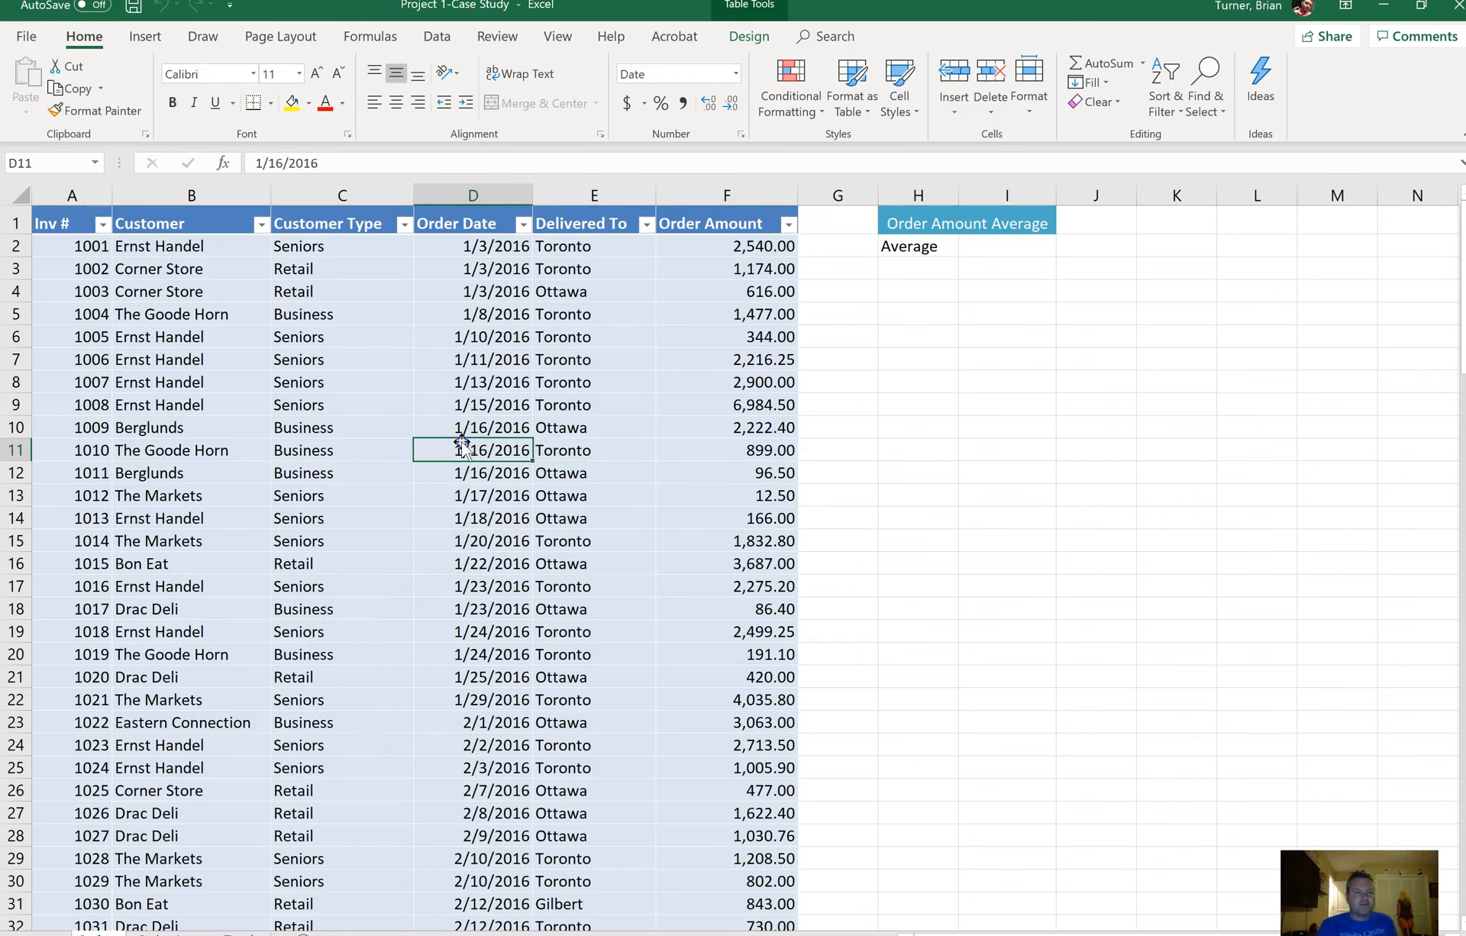
click(772, 15)
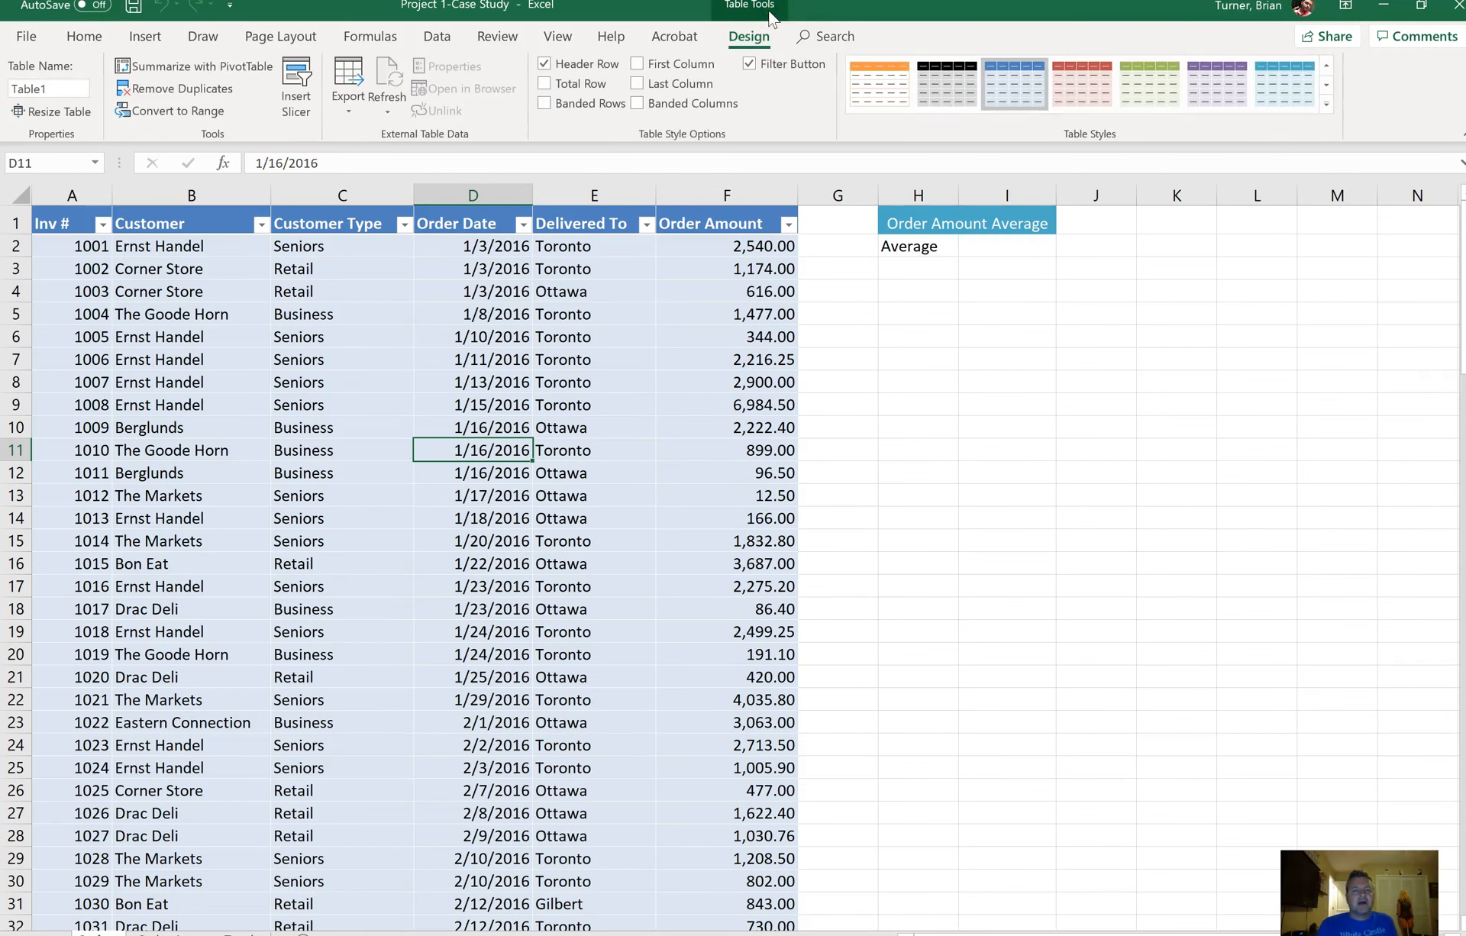
click(743, 374)
click(894, 434)
click(666, 399)
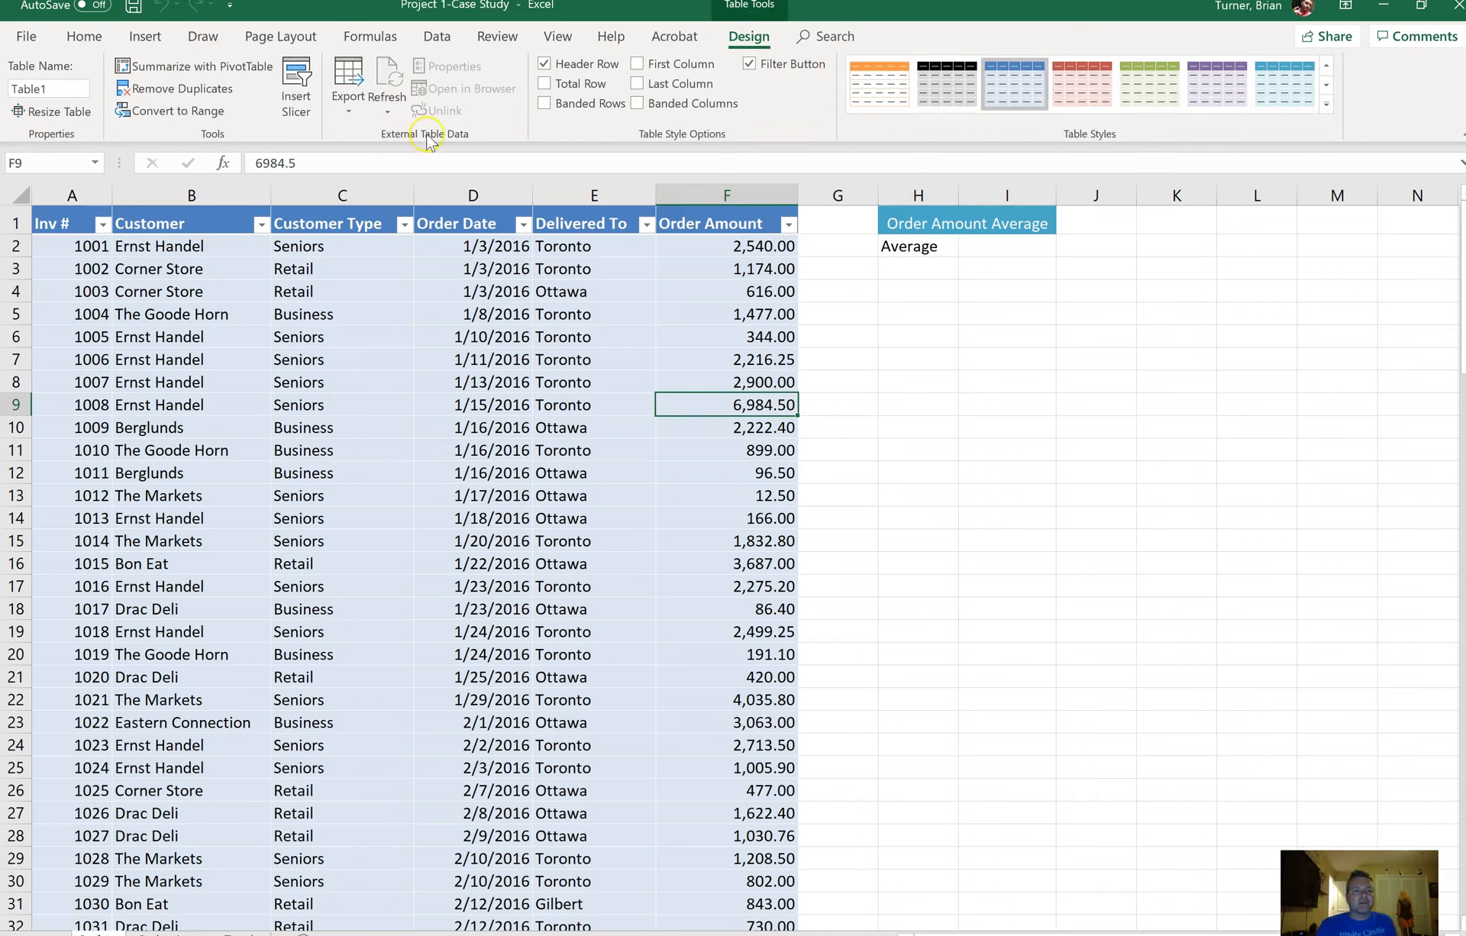
click(550, 104)
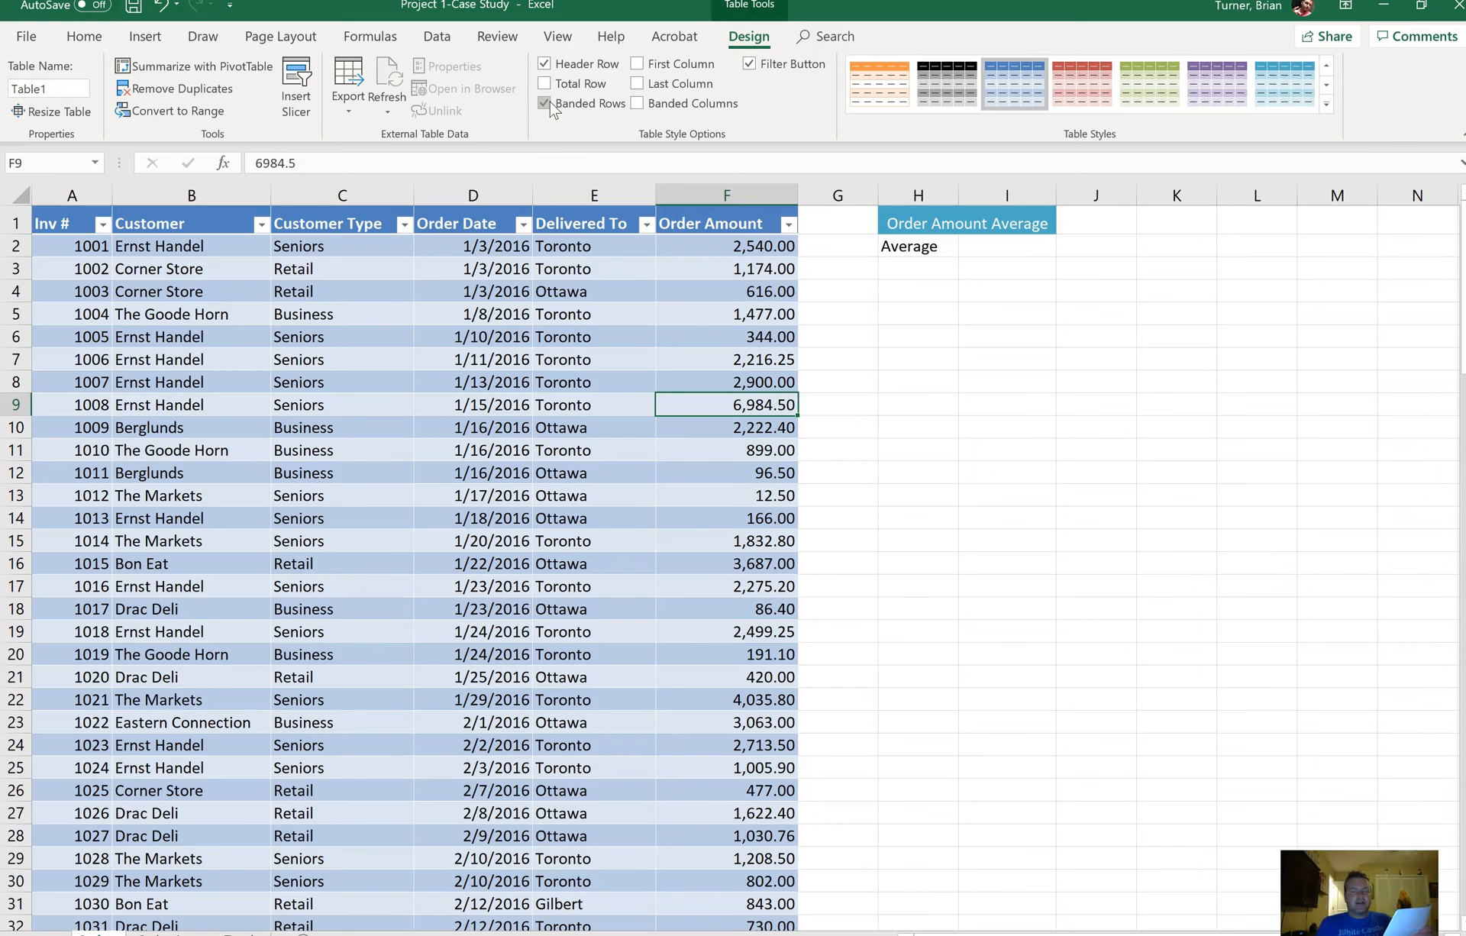
Step: Set up a three-level sort for the orders table, with Delivered To ordered Z to A as the first level
click(441, 419)
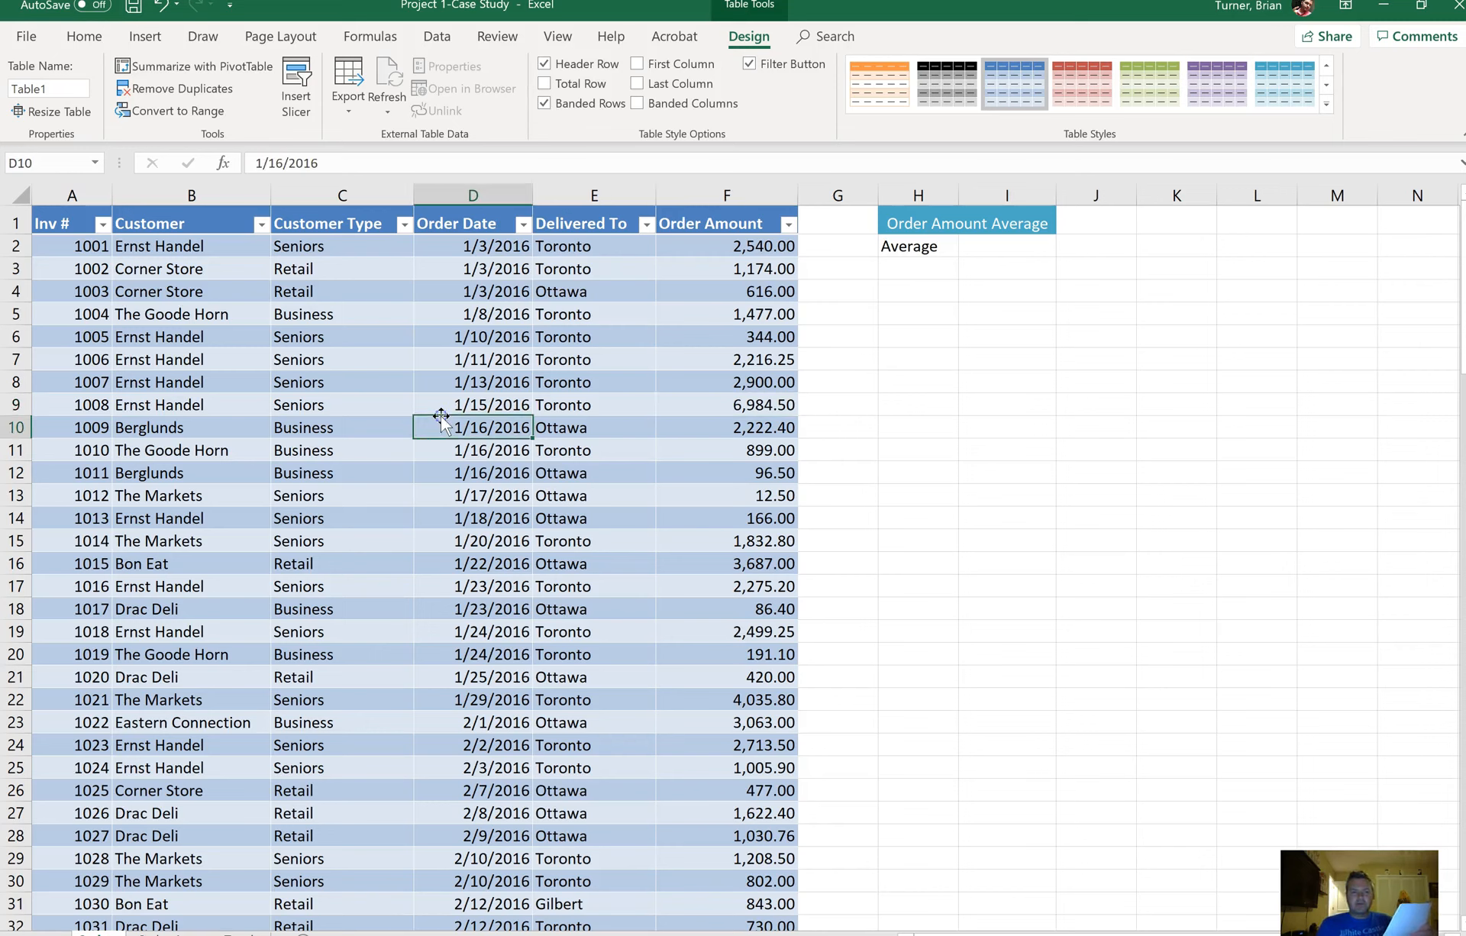
click(436, 38)
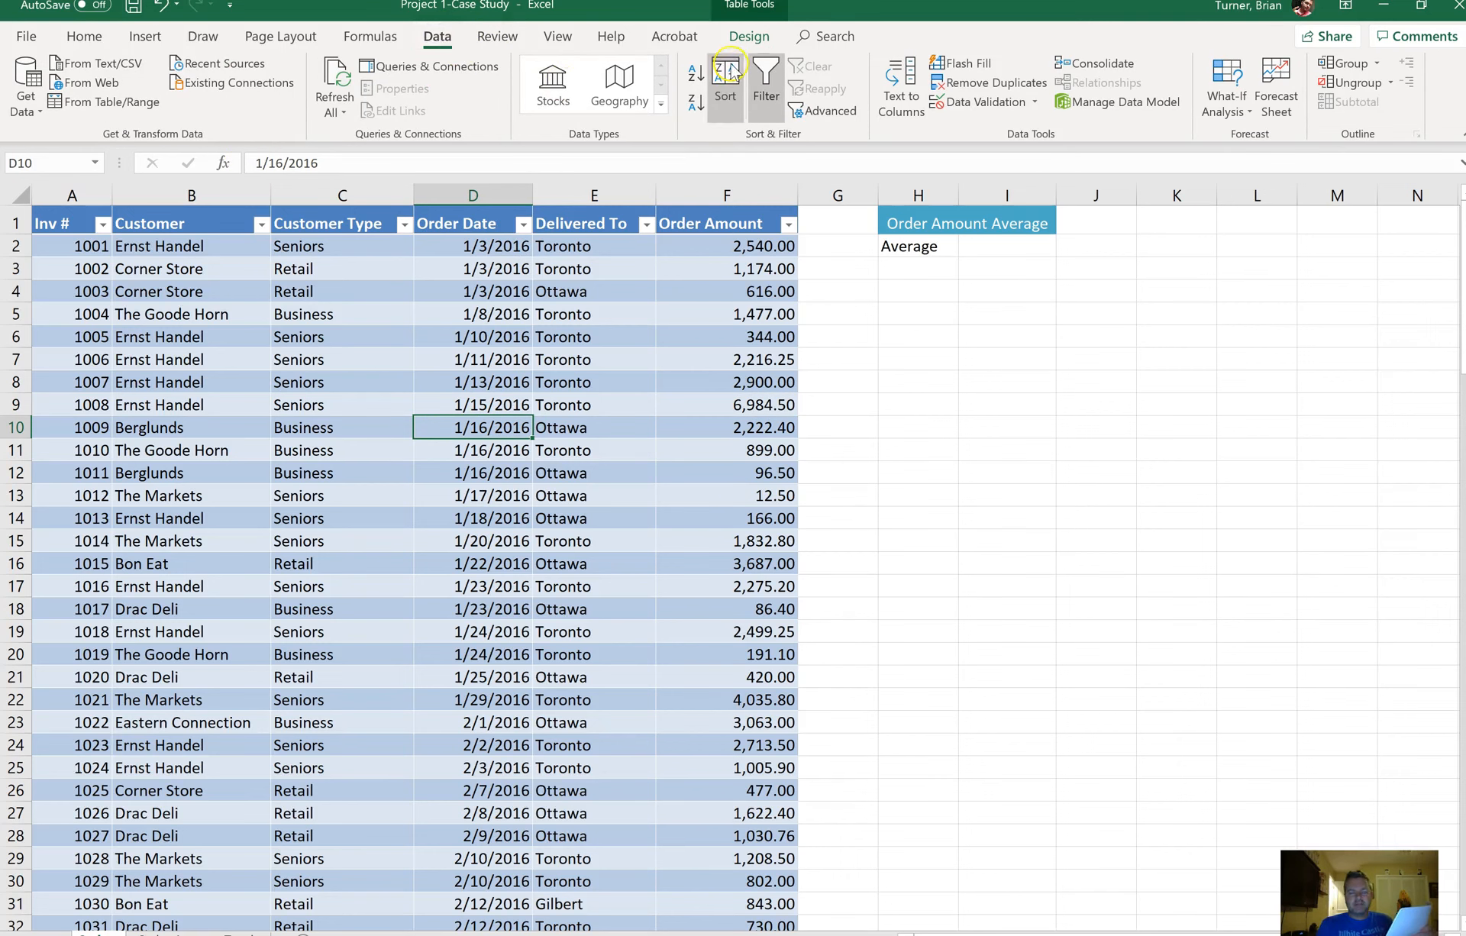
click(729, 77)
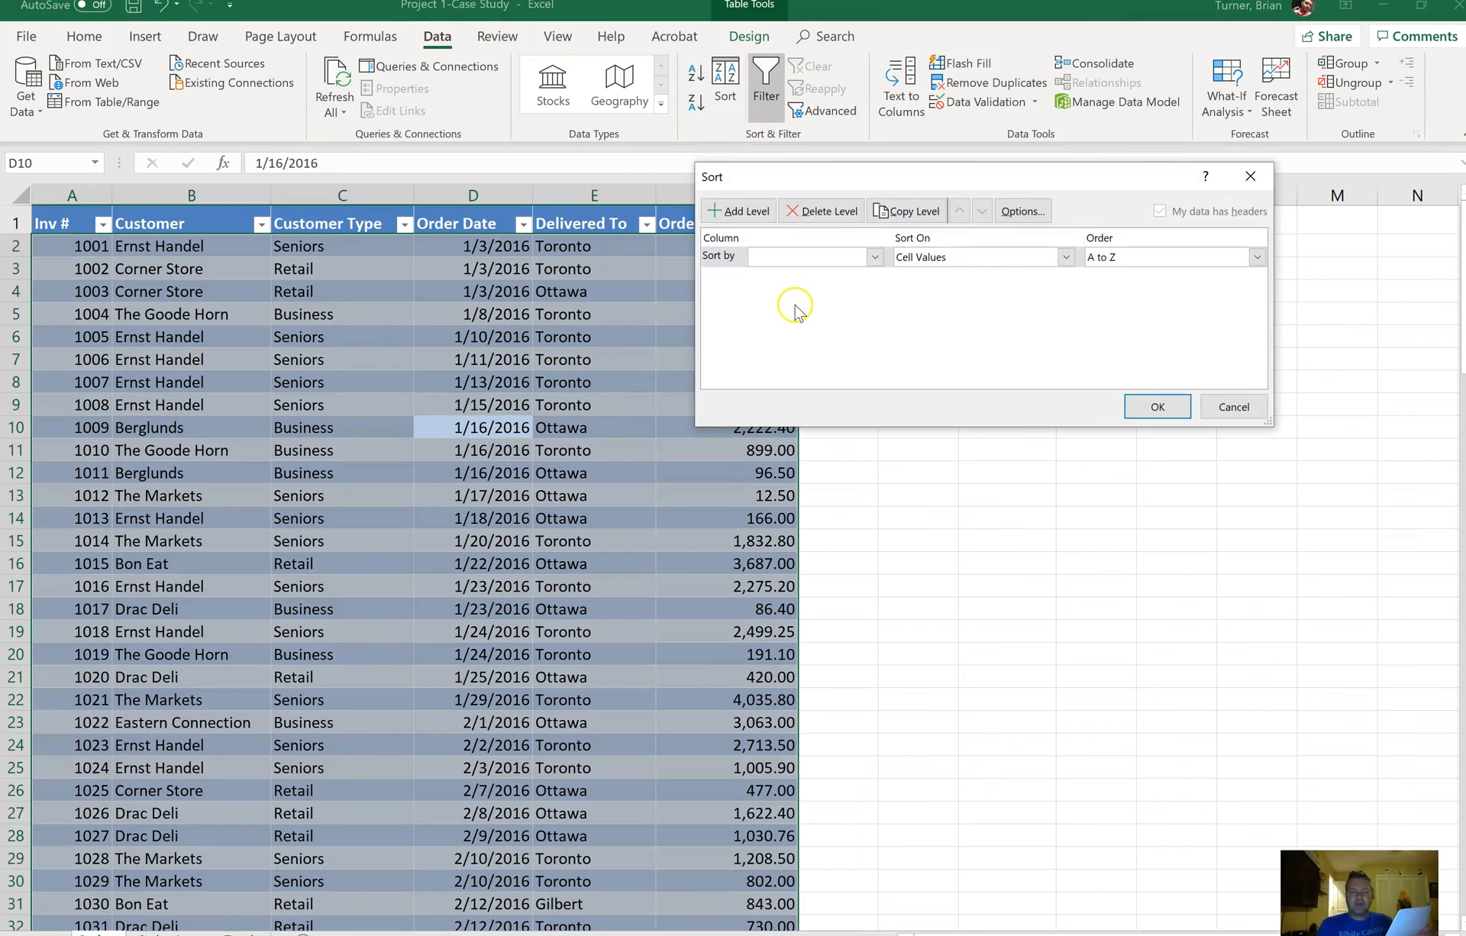
click(749, 213)
click(751, 213)
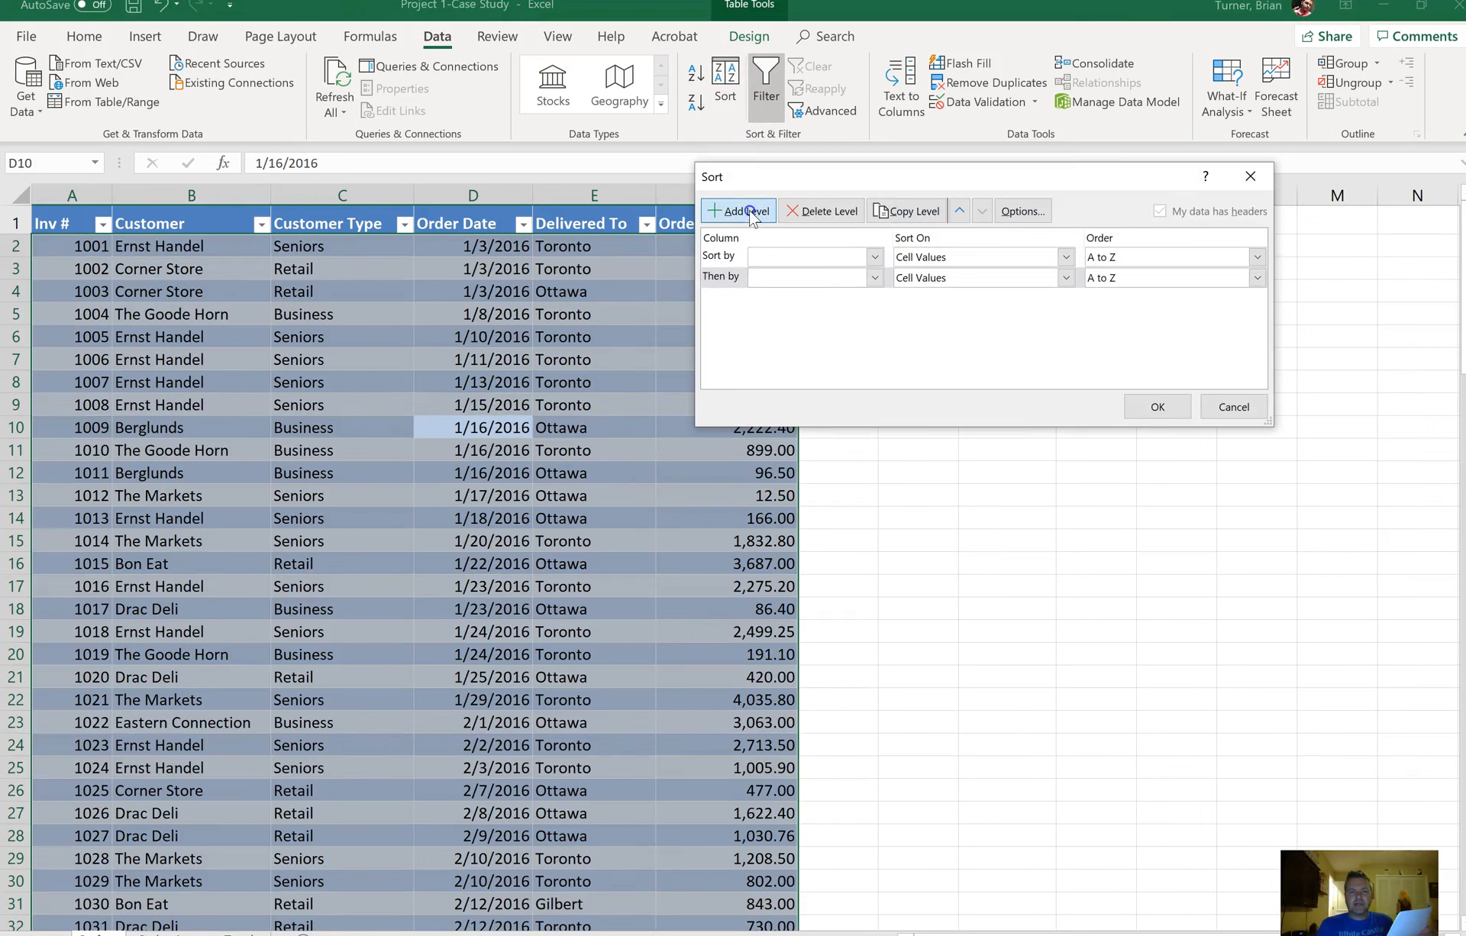
click(874, 257)
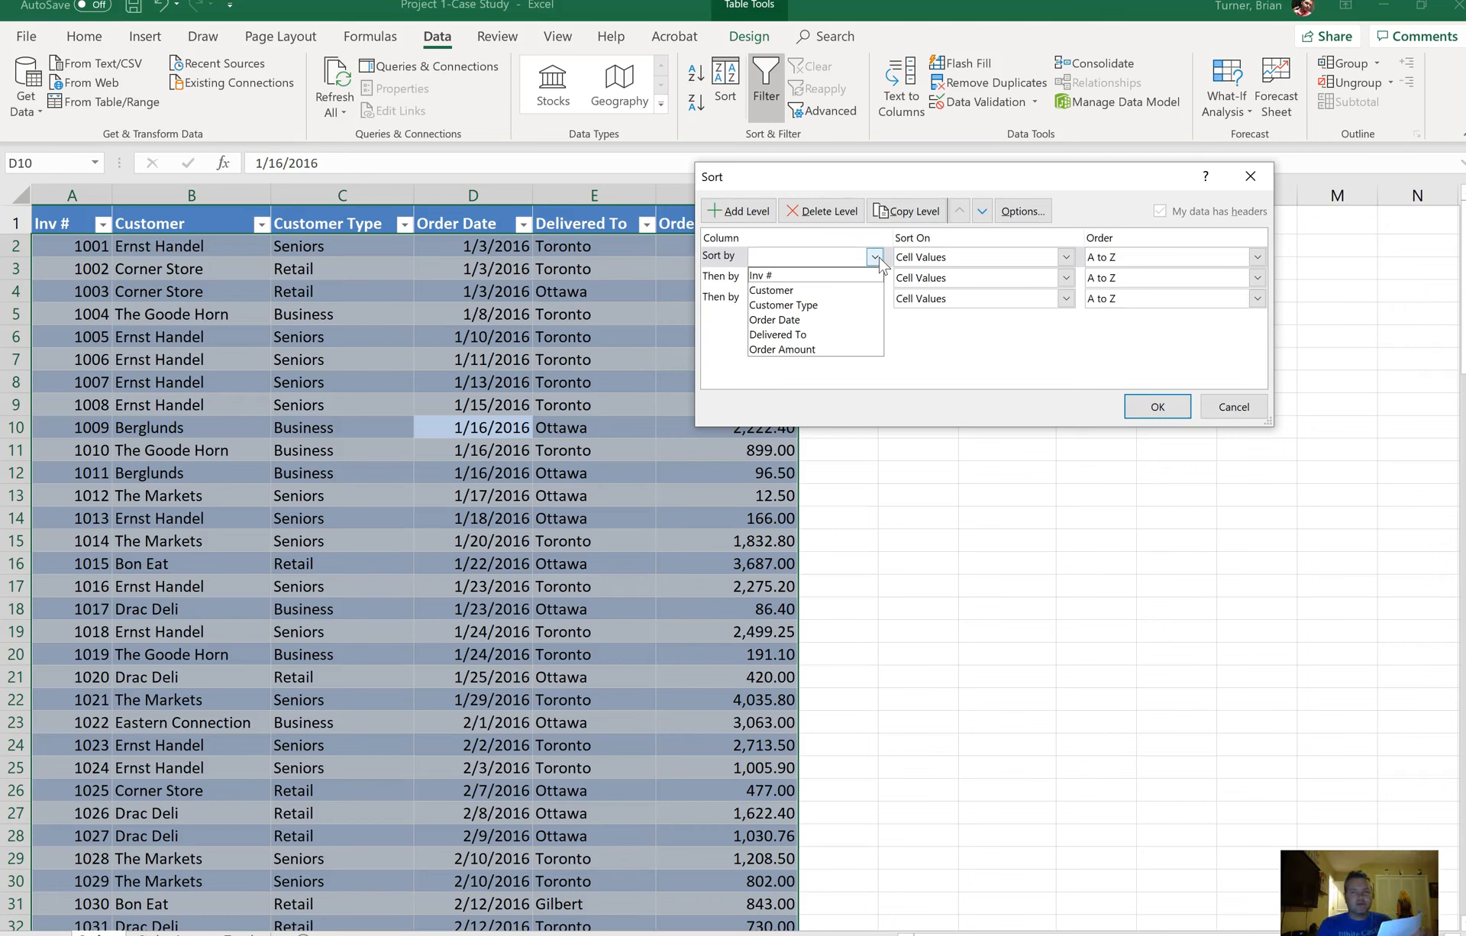
click(860, 336)
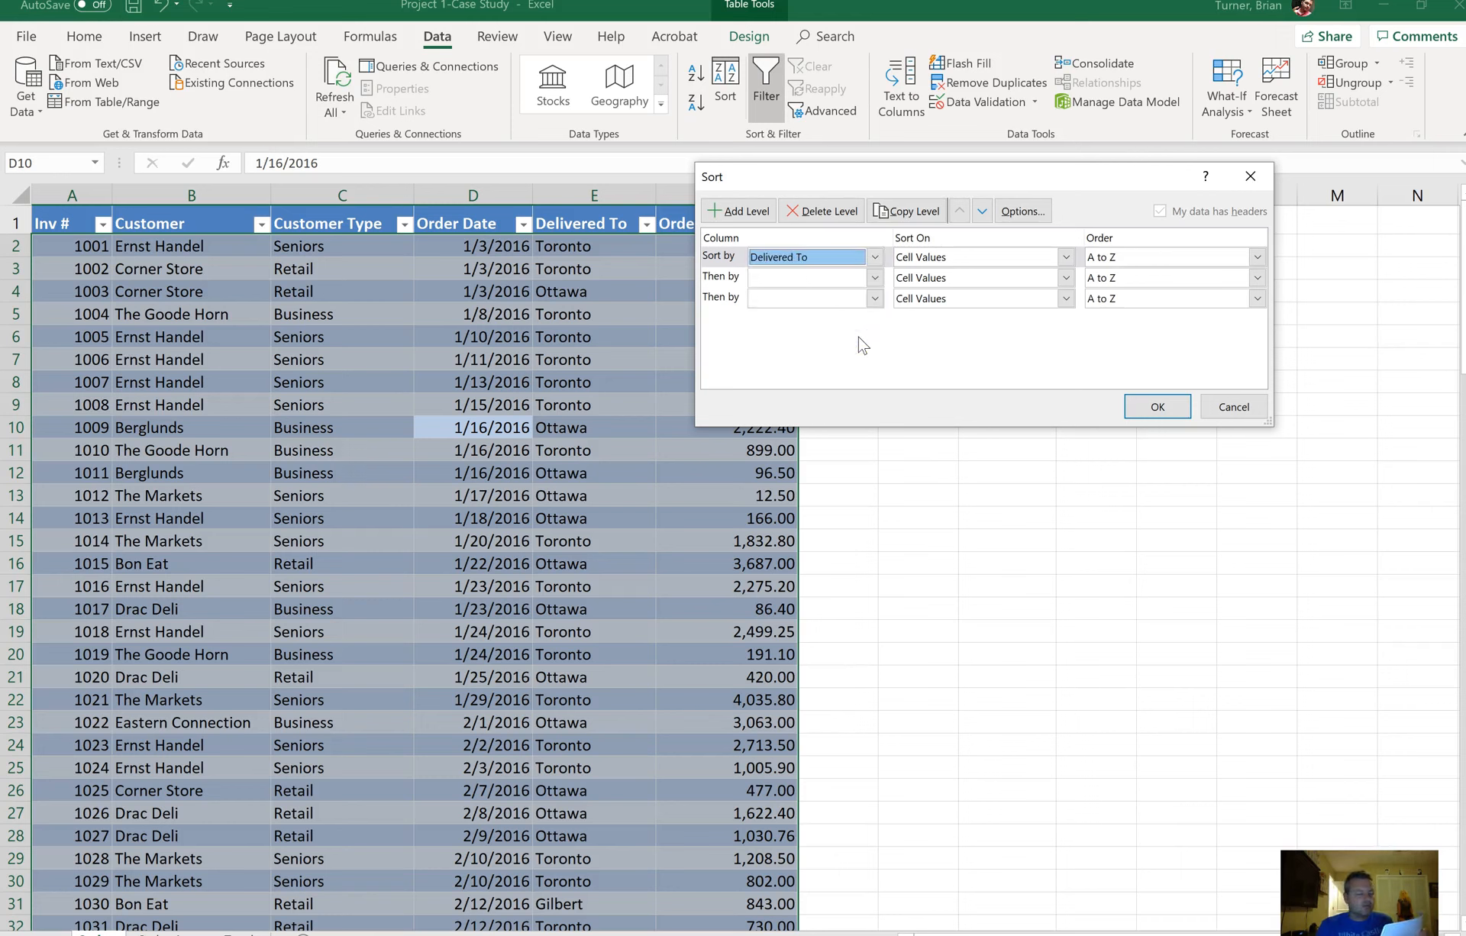
click(1147, 258)
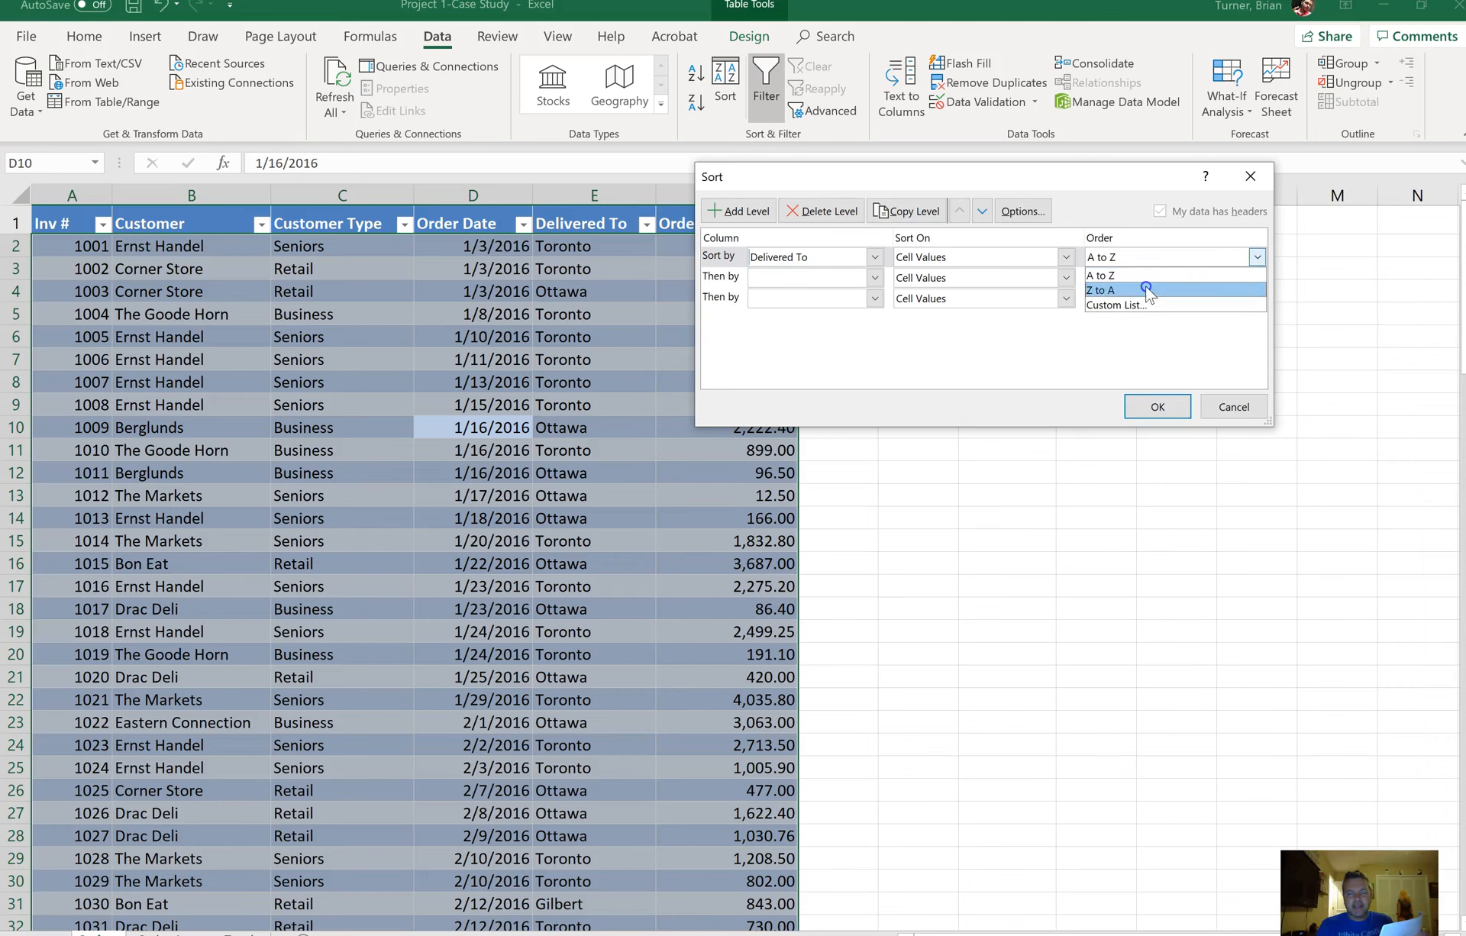
click(1150, 290)
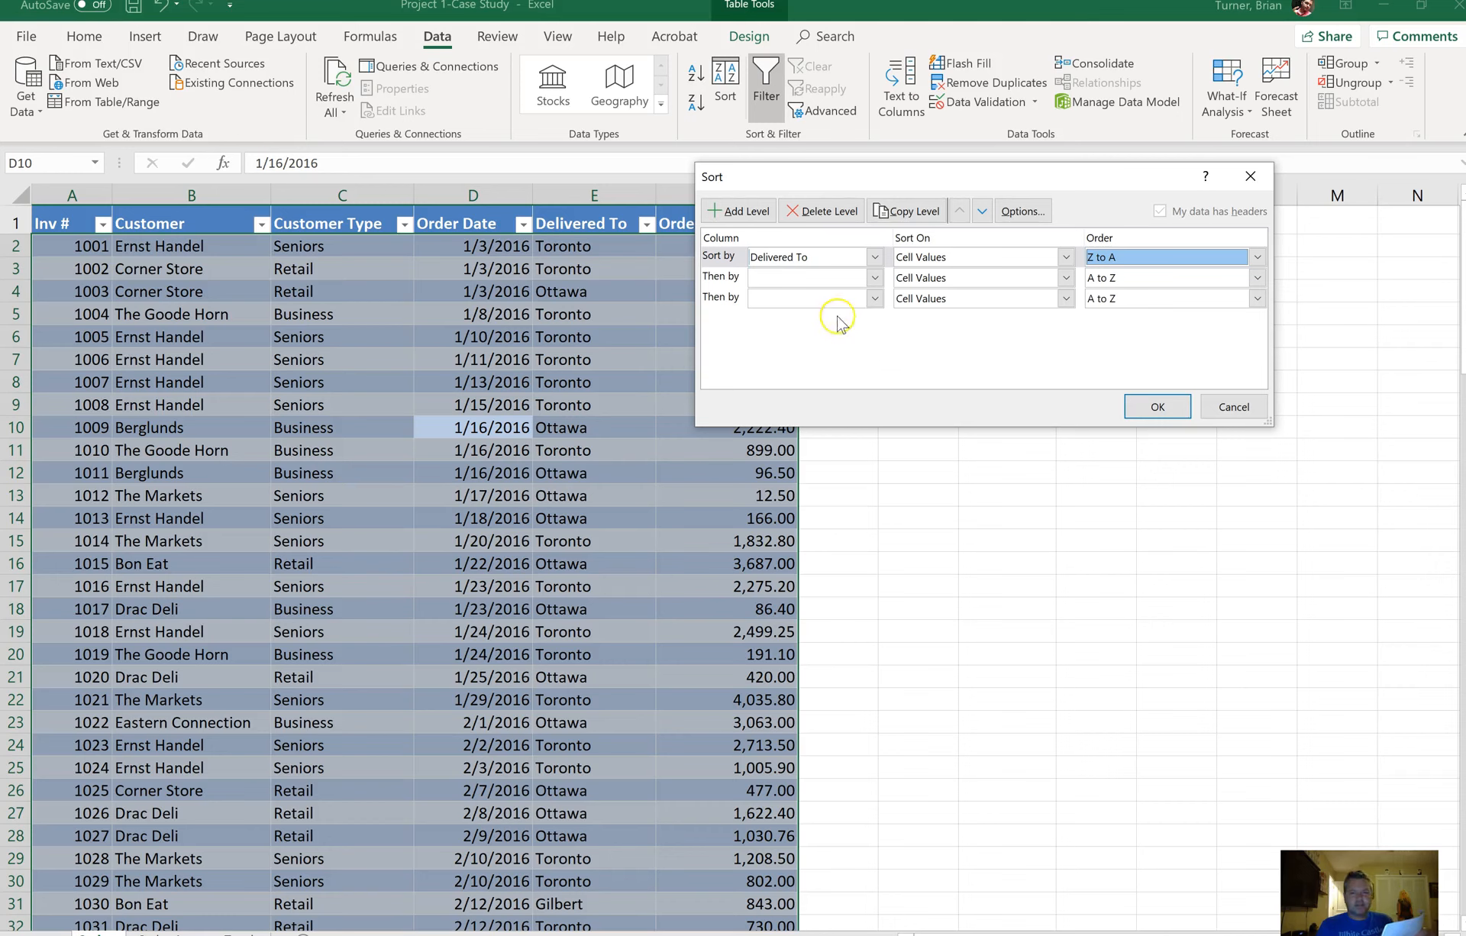
Step: Set the second sort level to Customer Type A to Z and the third to Order Date, and apply the sort
click(822, 279)
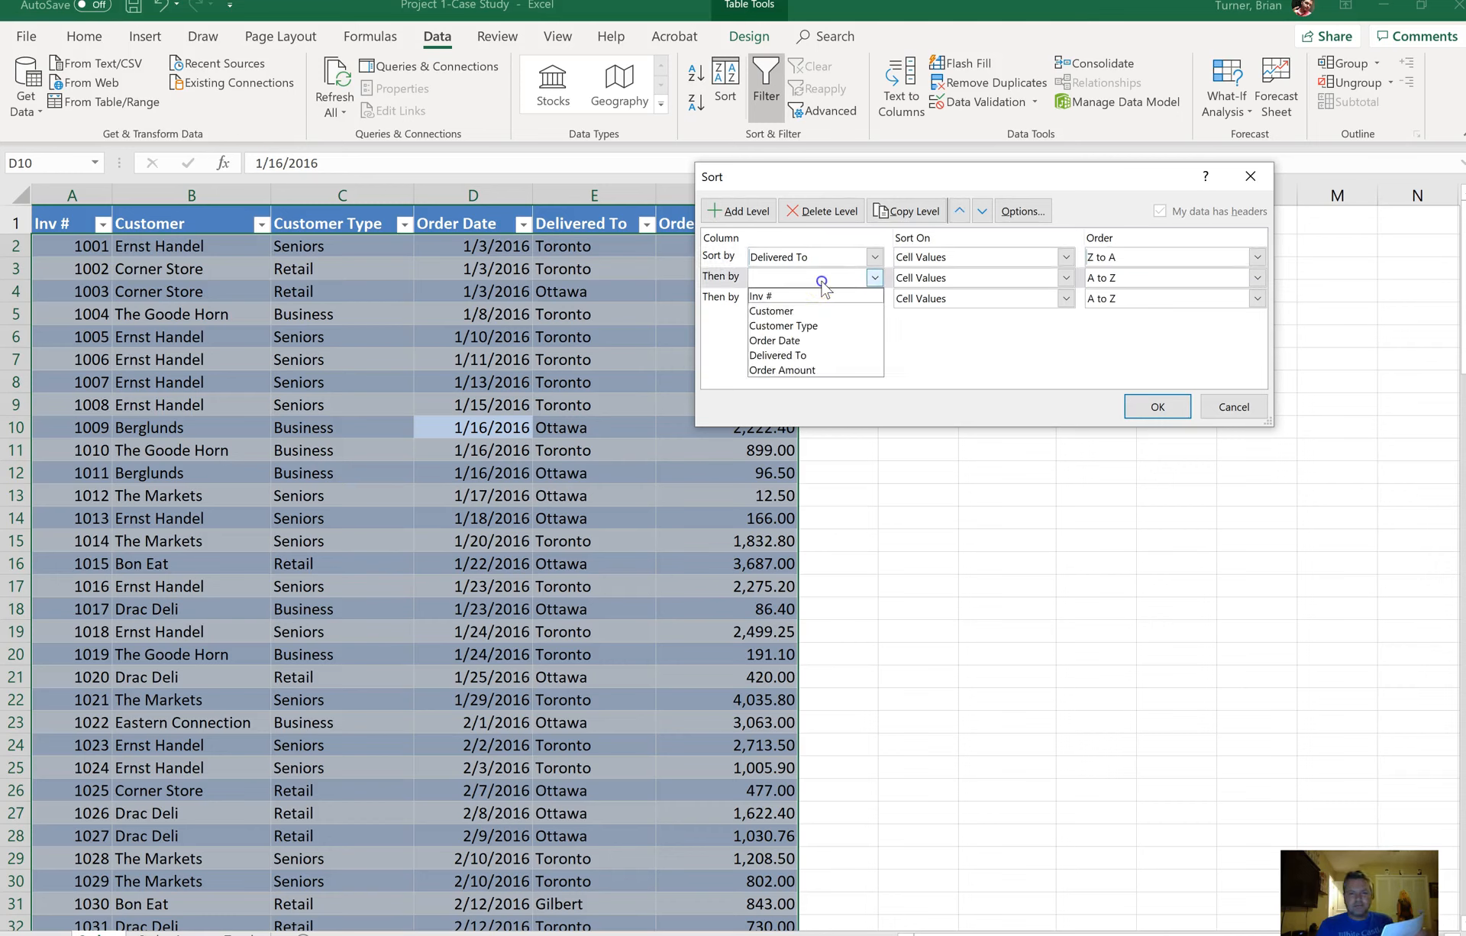
click(825, 323)
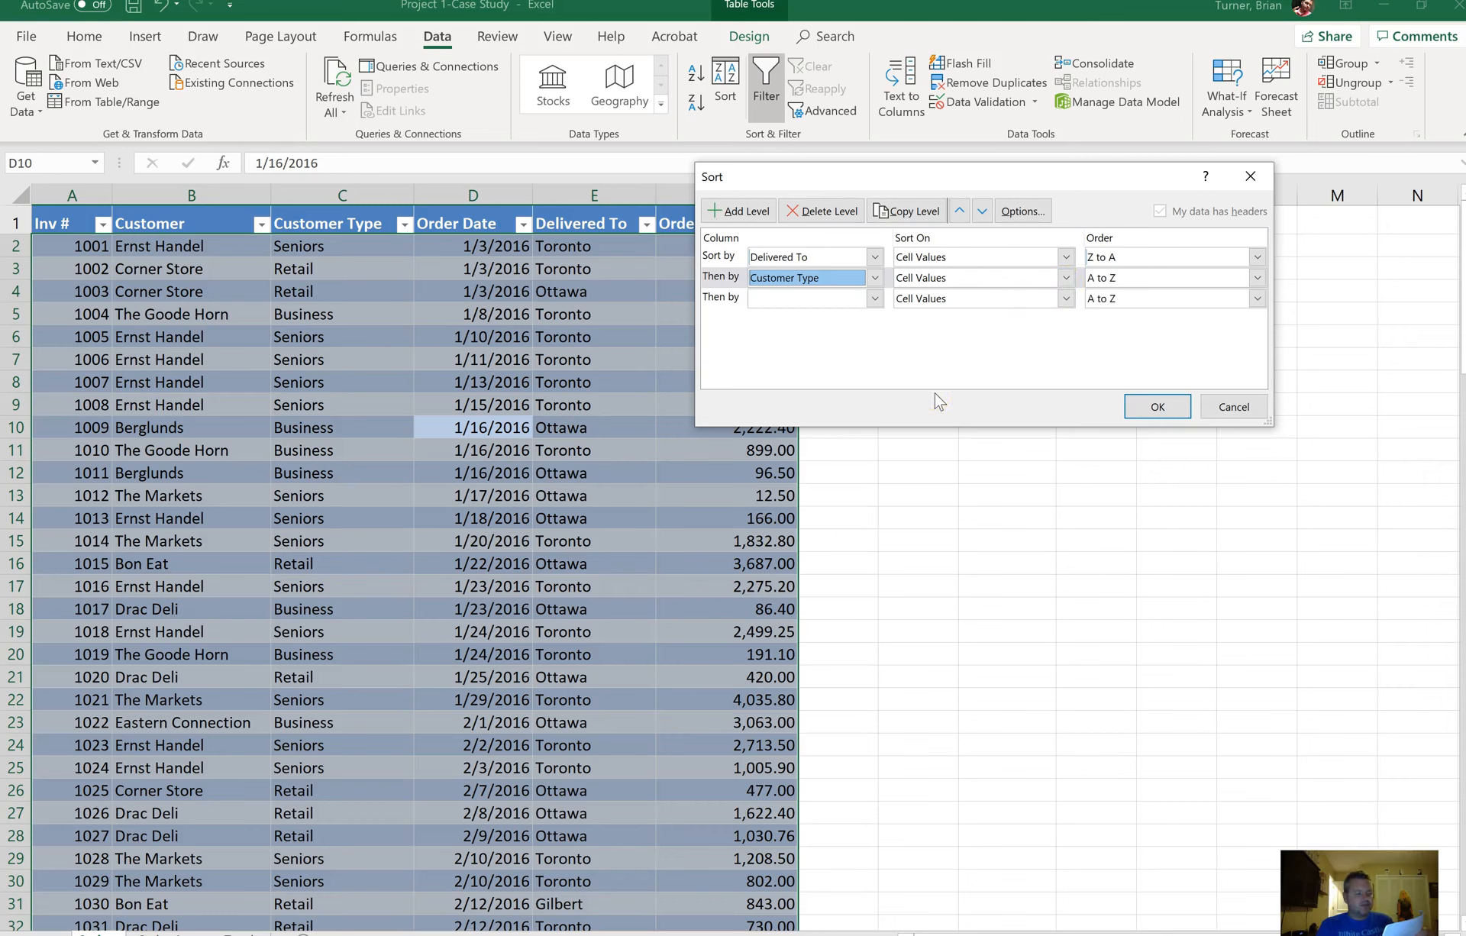
click(839, 304)
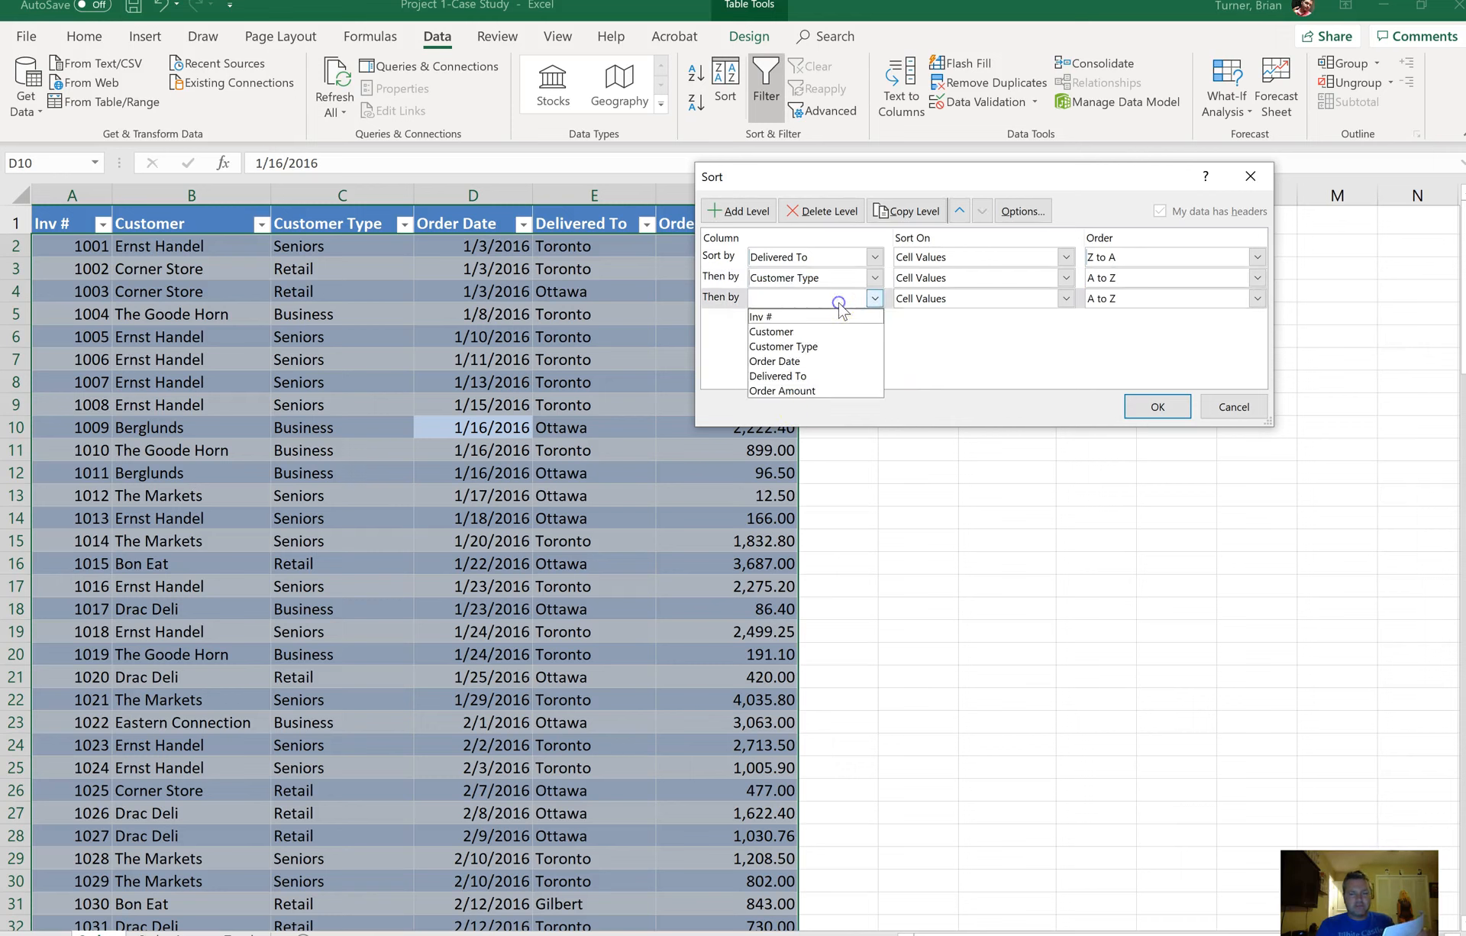
click(825, 363)
click(1165, 394)
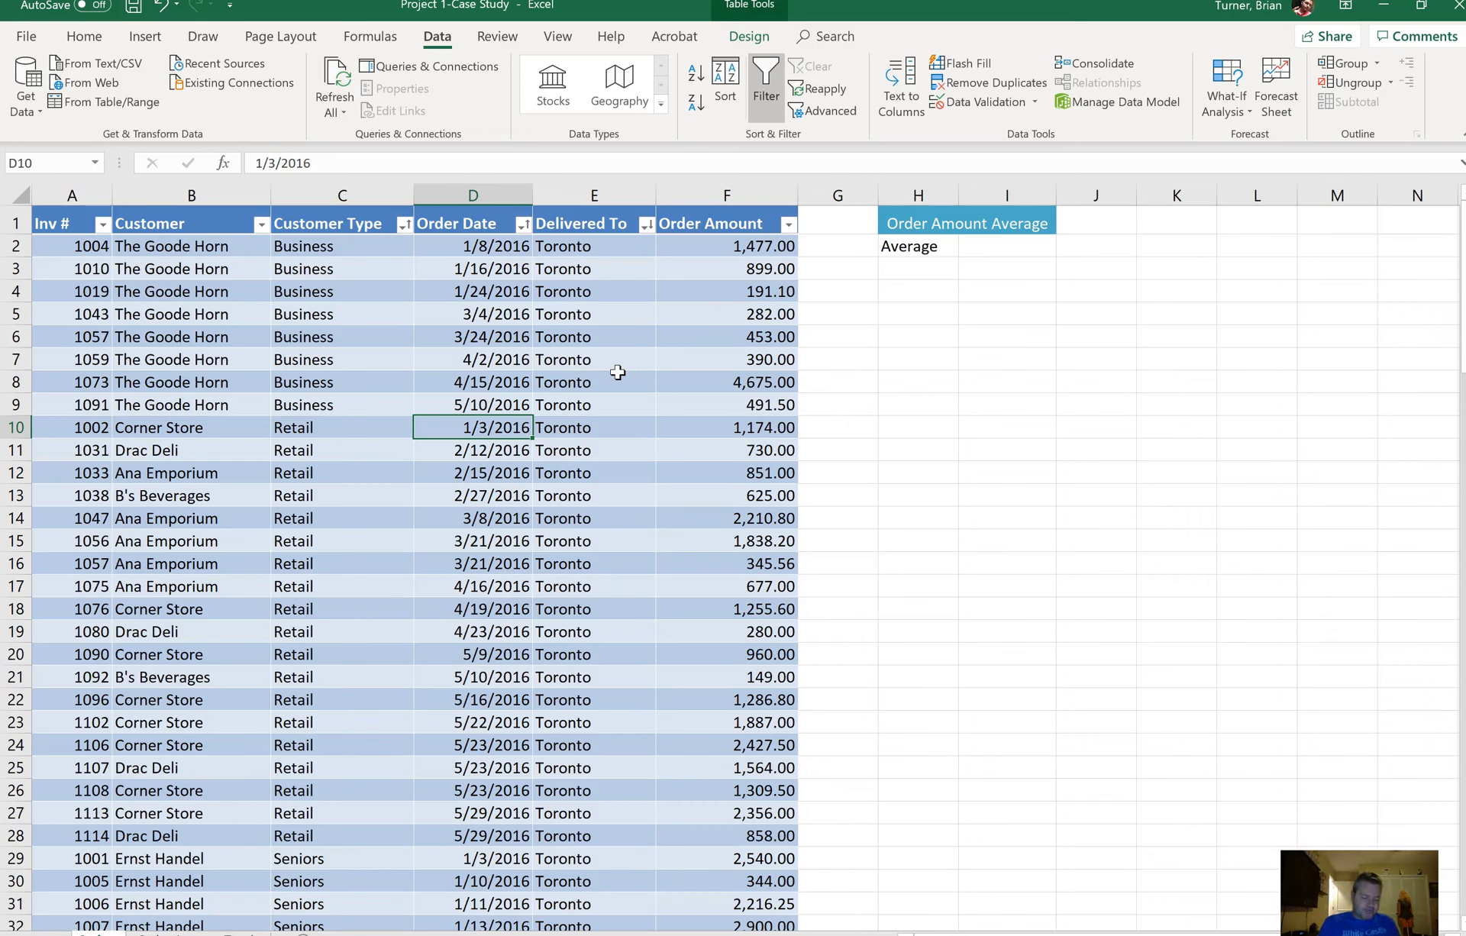
Step: Enter an AVERAGE function in cell I2 that covers the whole Order Amount column, F:F
click(1005, 246)
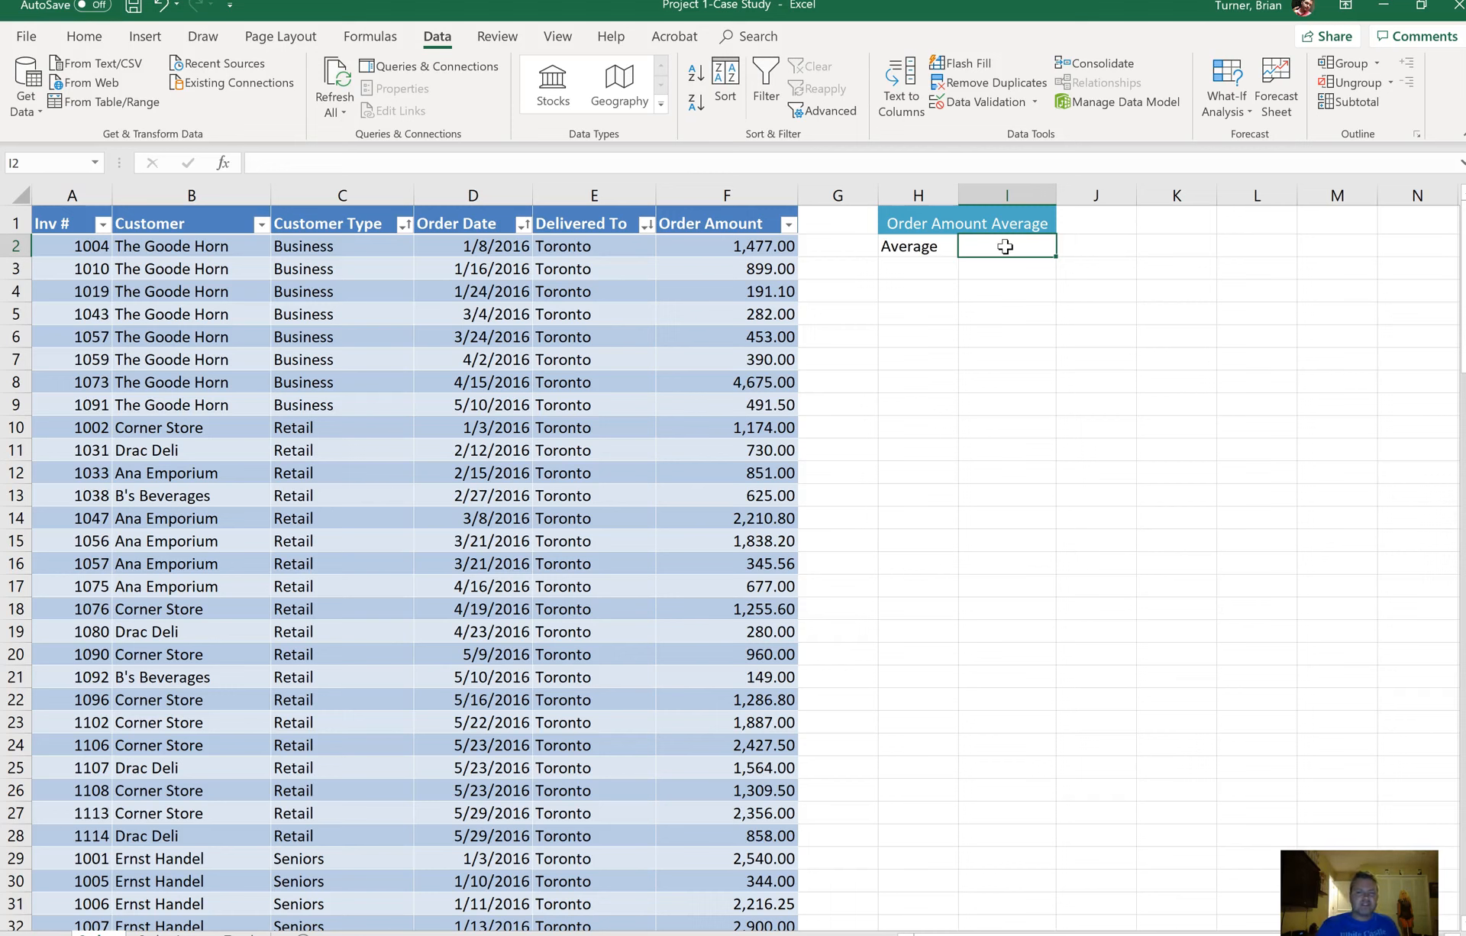
click(347, 42)
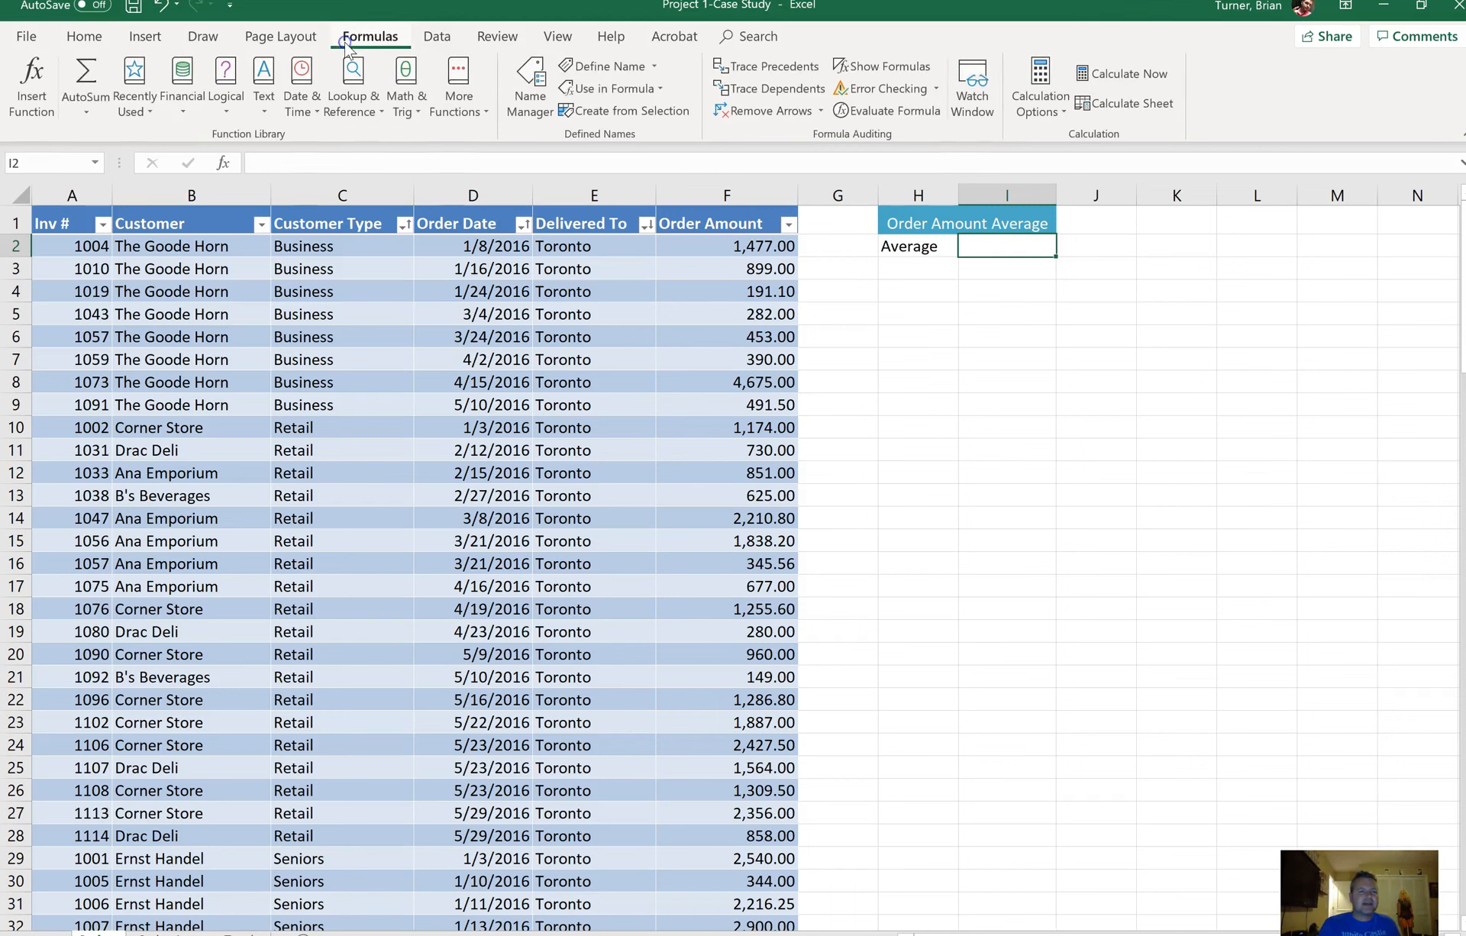
click(84, 113)
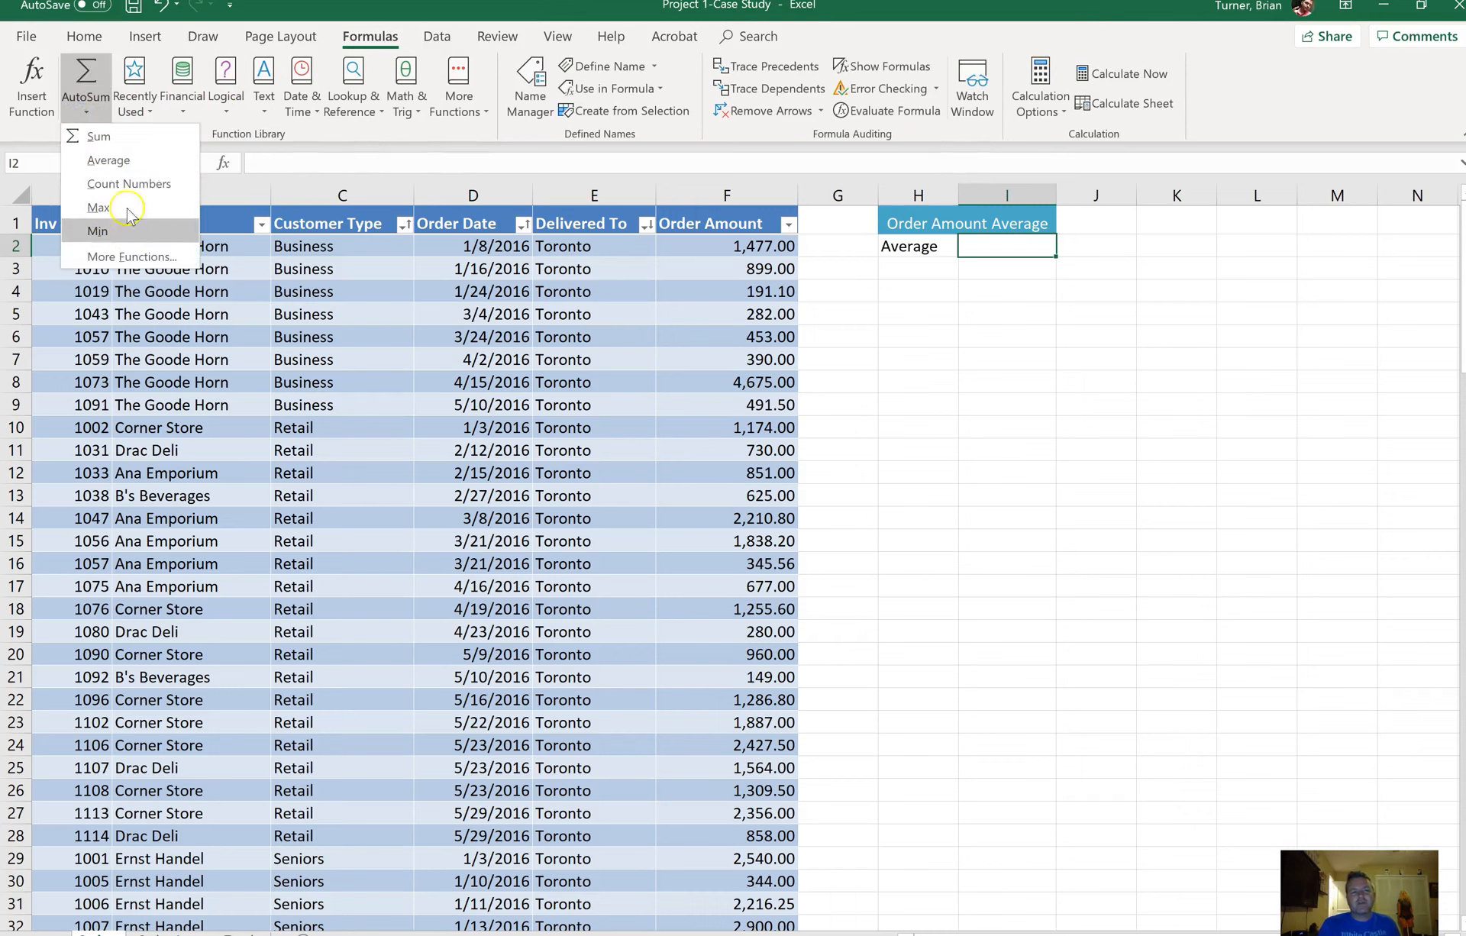
click(127, 167)
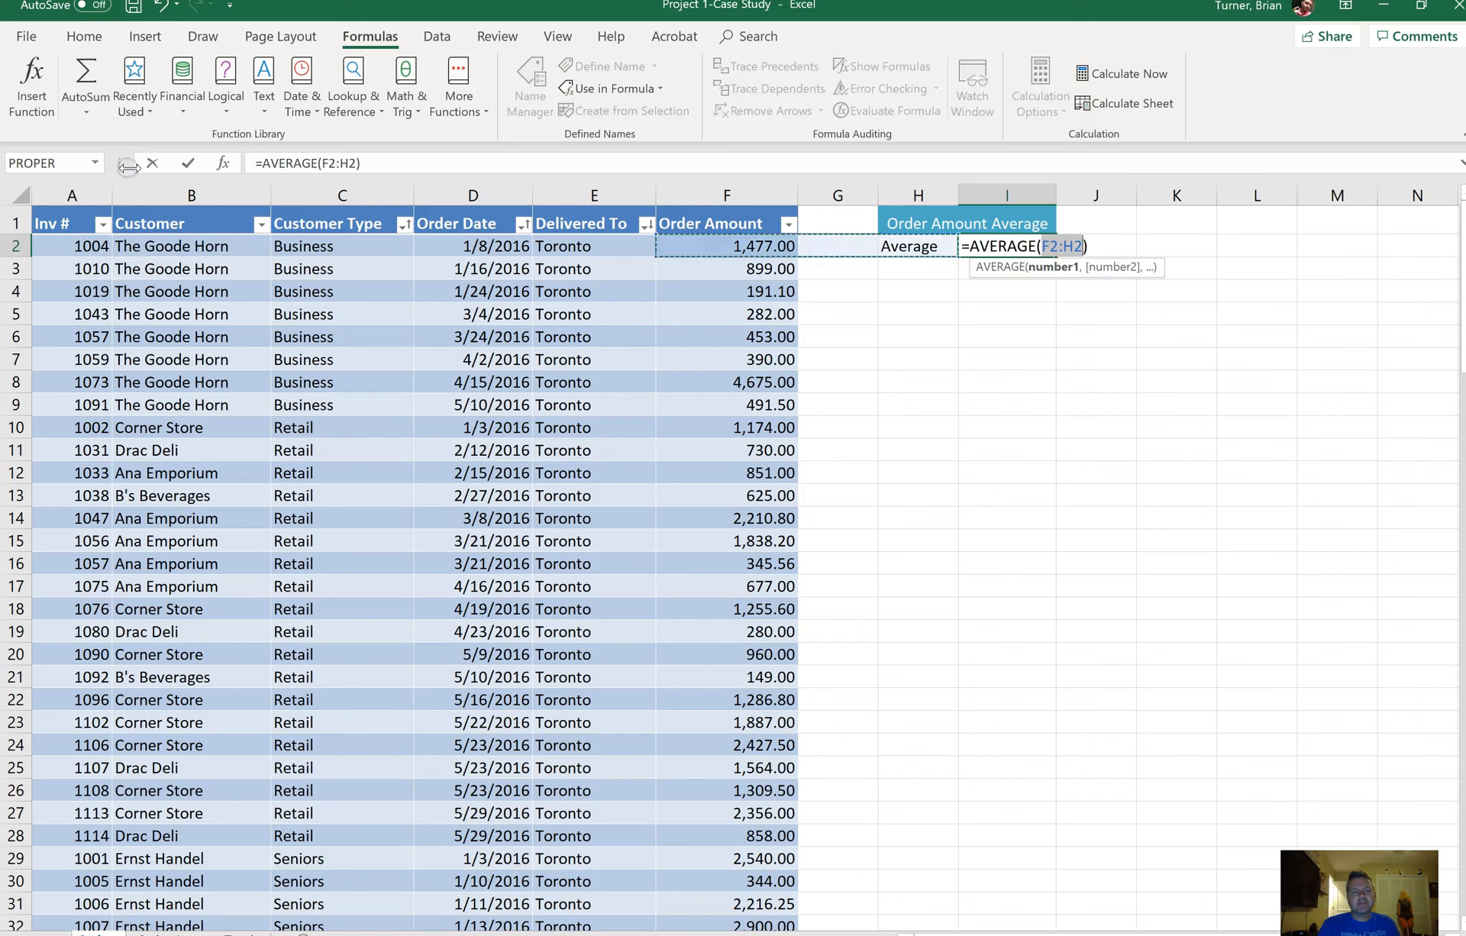
click(745, 197)
key(Return)
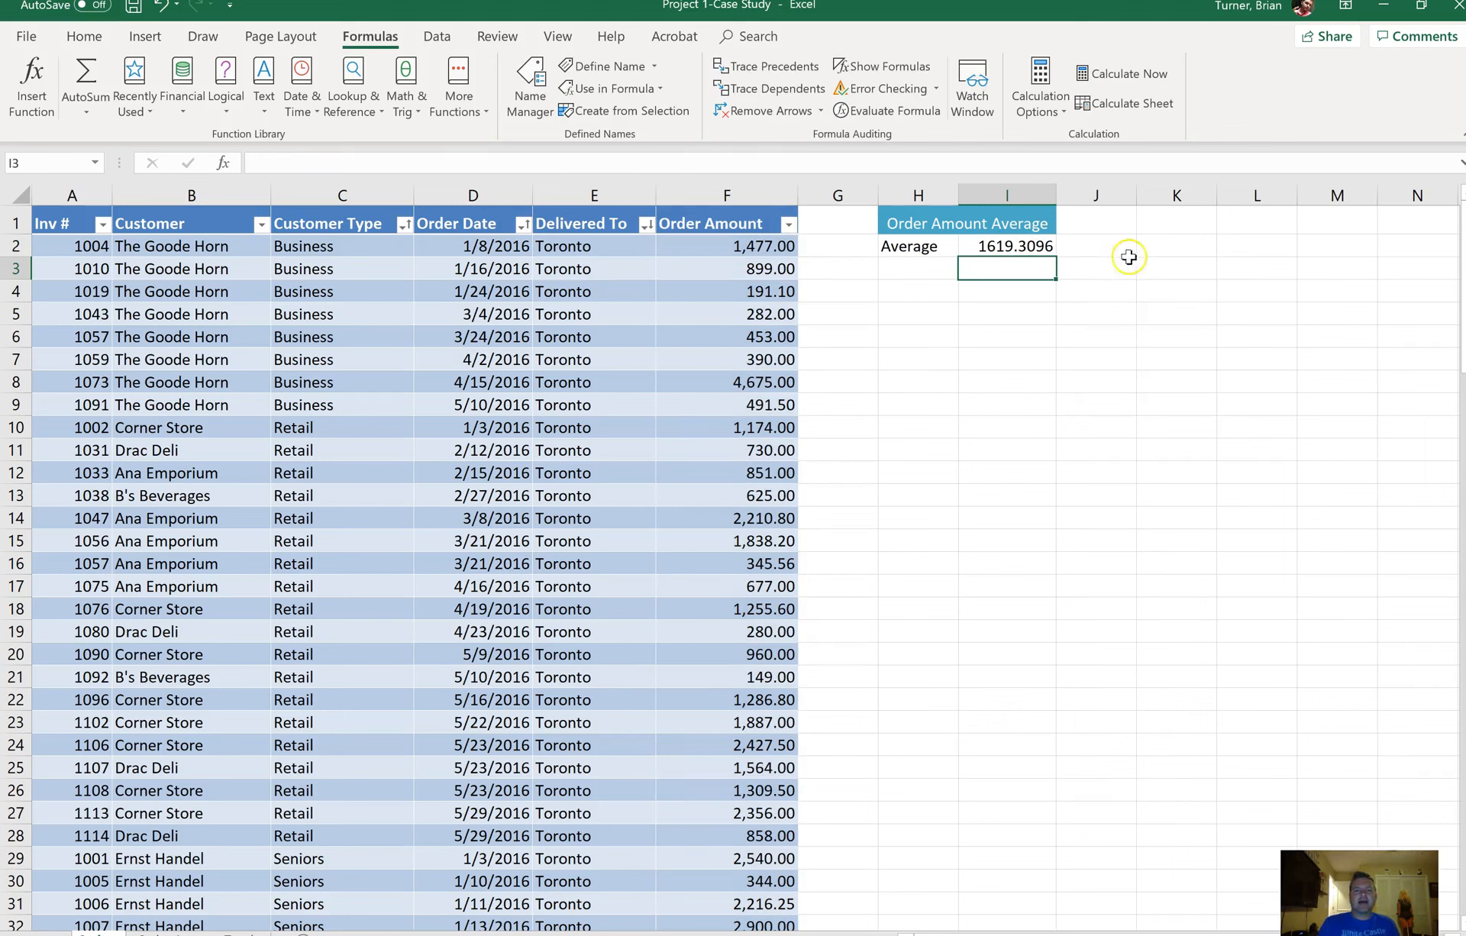
Step: Format the average in cell I2 as Currency with two decimal places and the $ symbol
click(1019, 248)
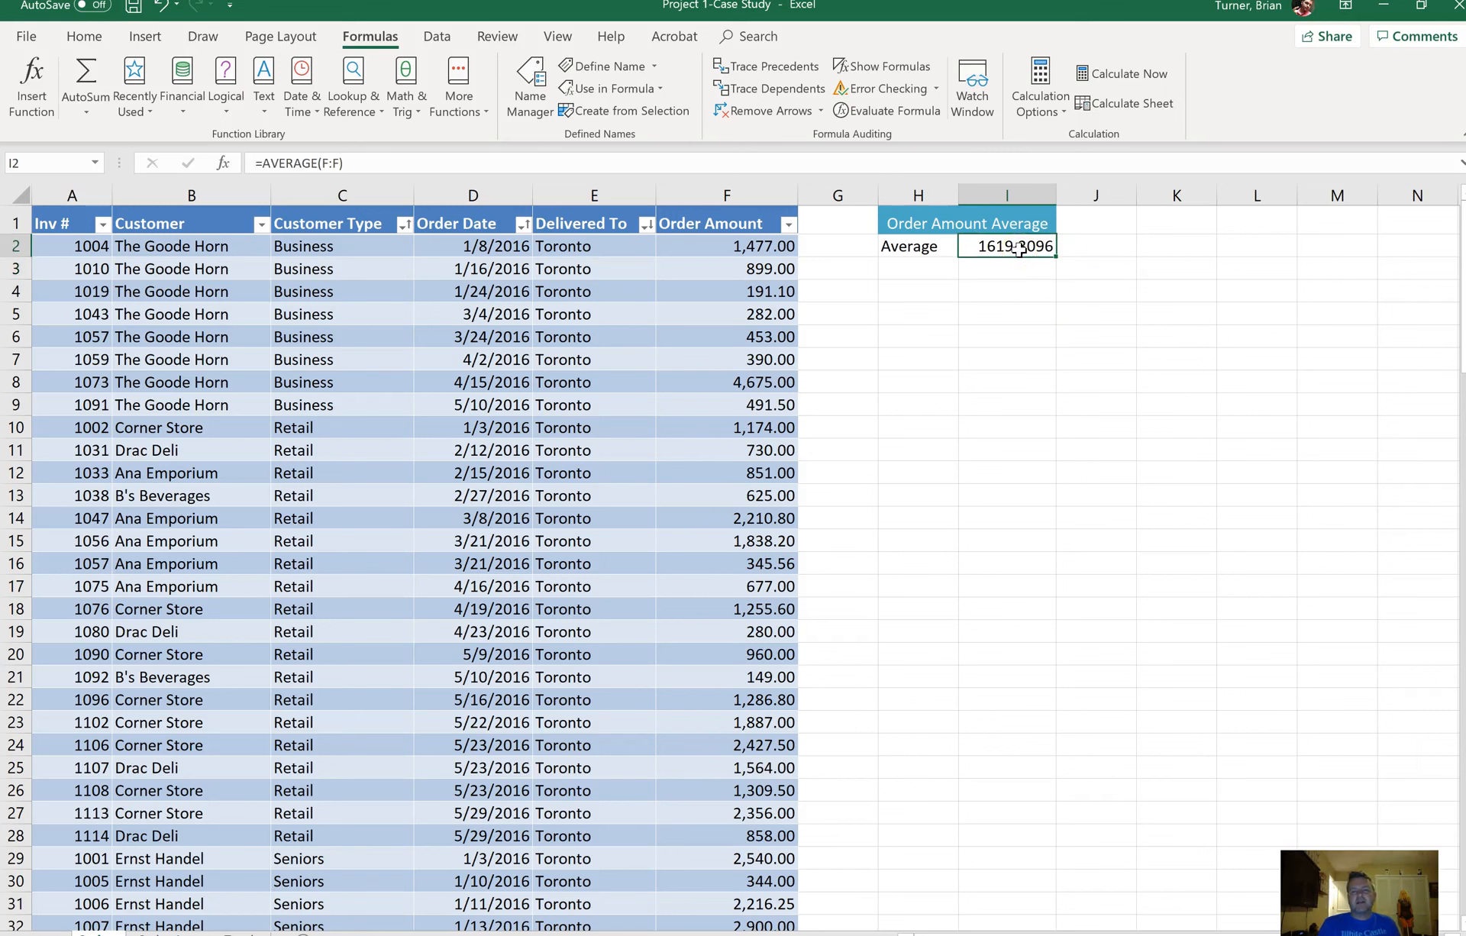
right_click(1020, 250)
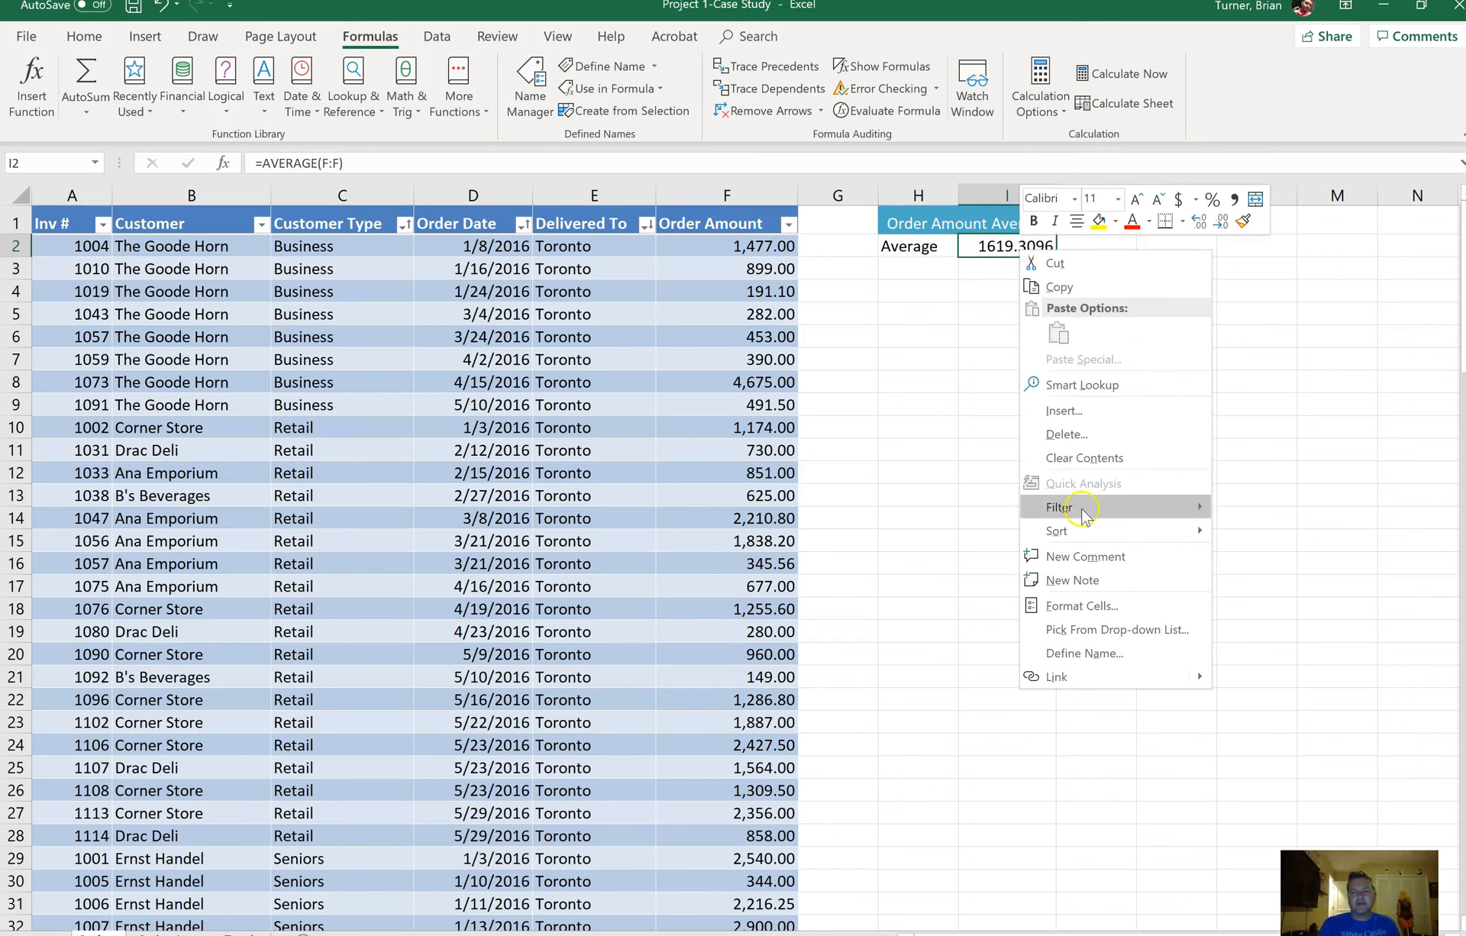
click(1094, 606)
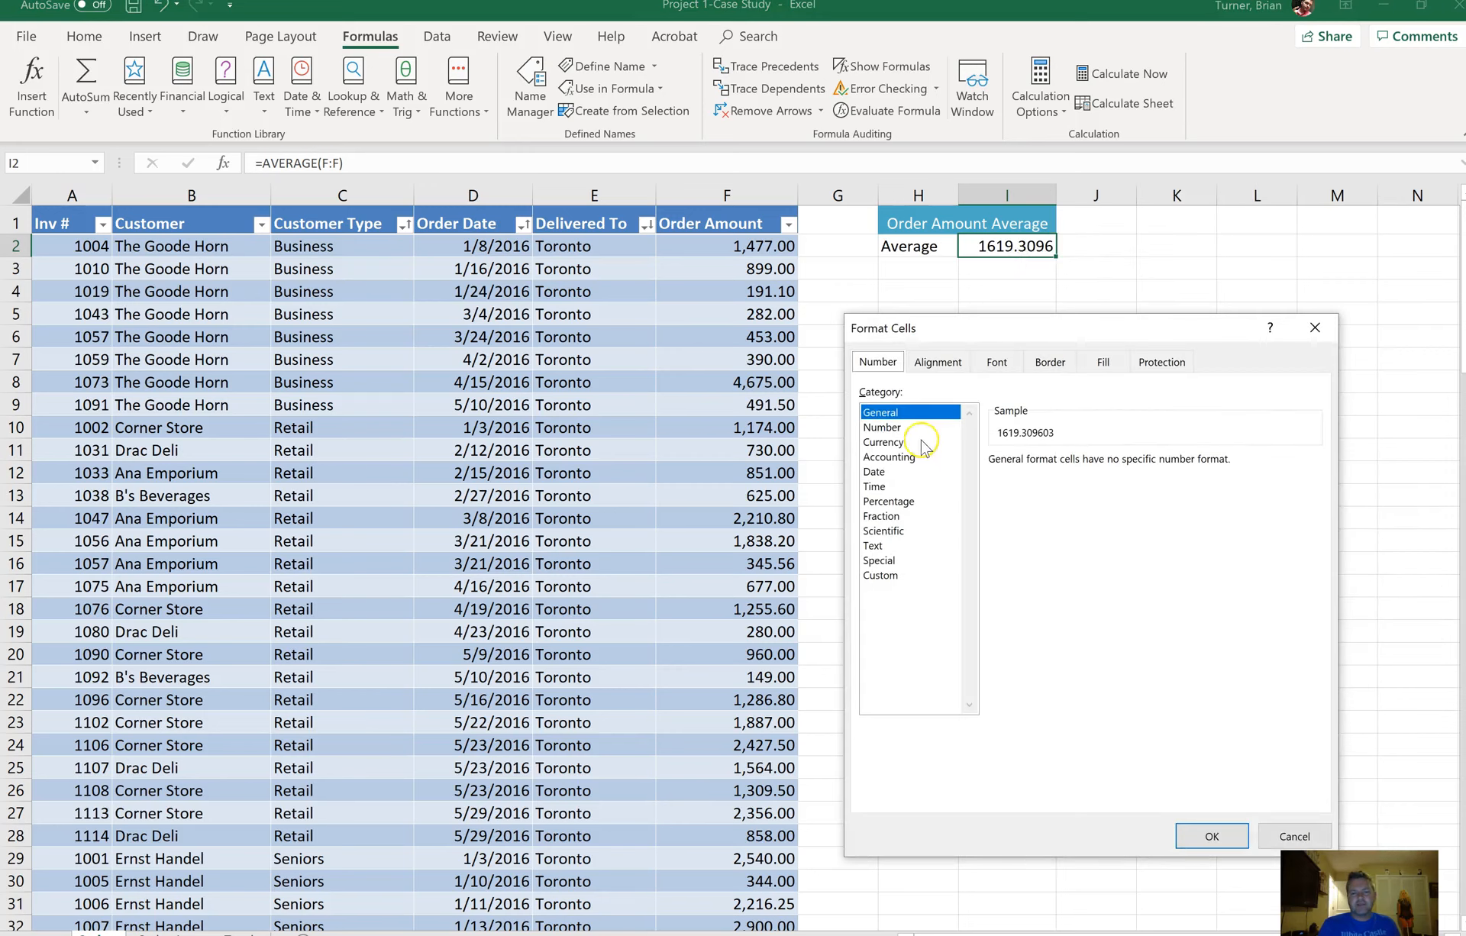
click(920, 444)
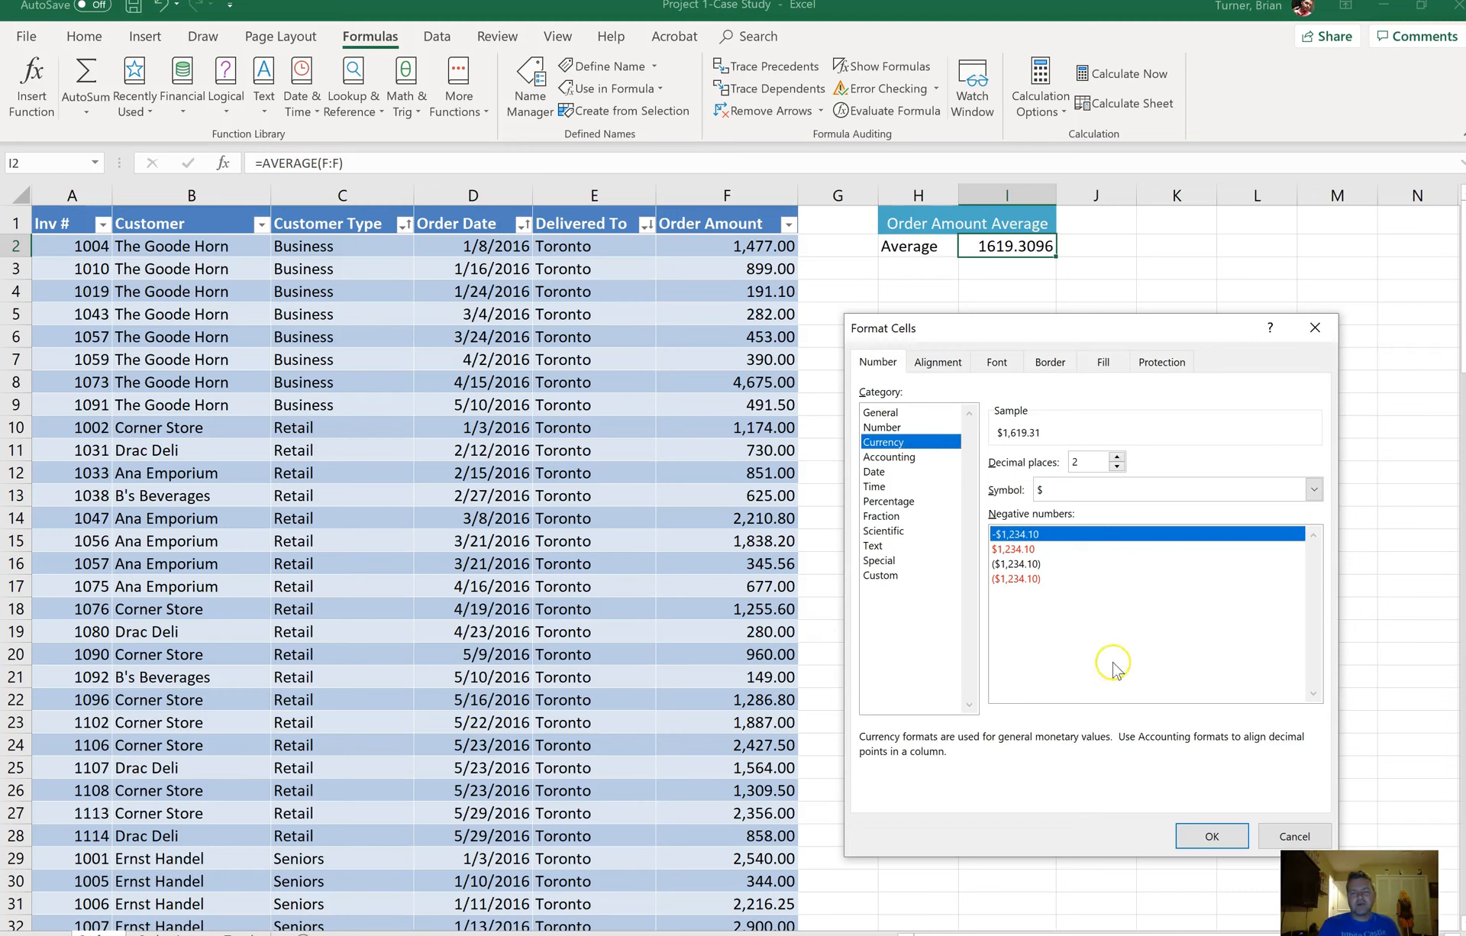
click(1211, 837)
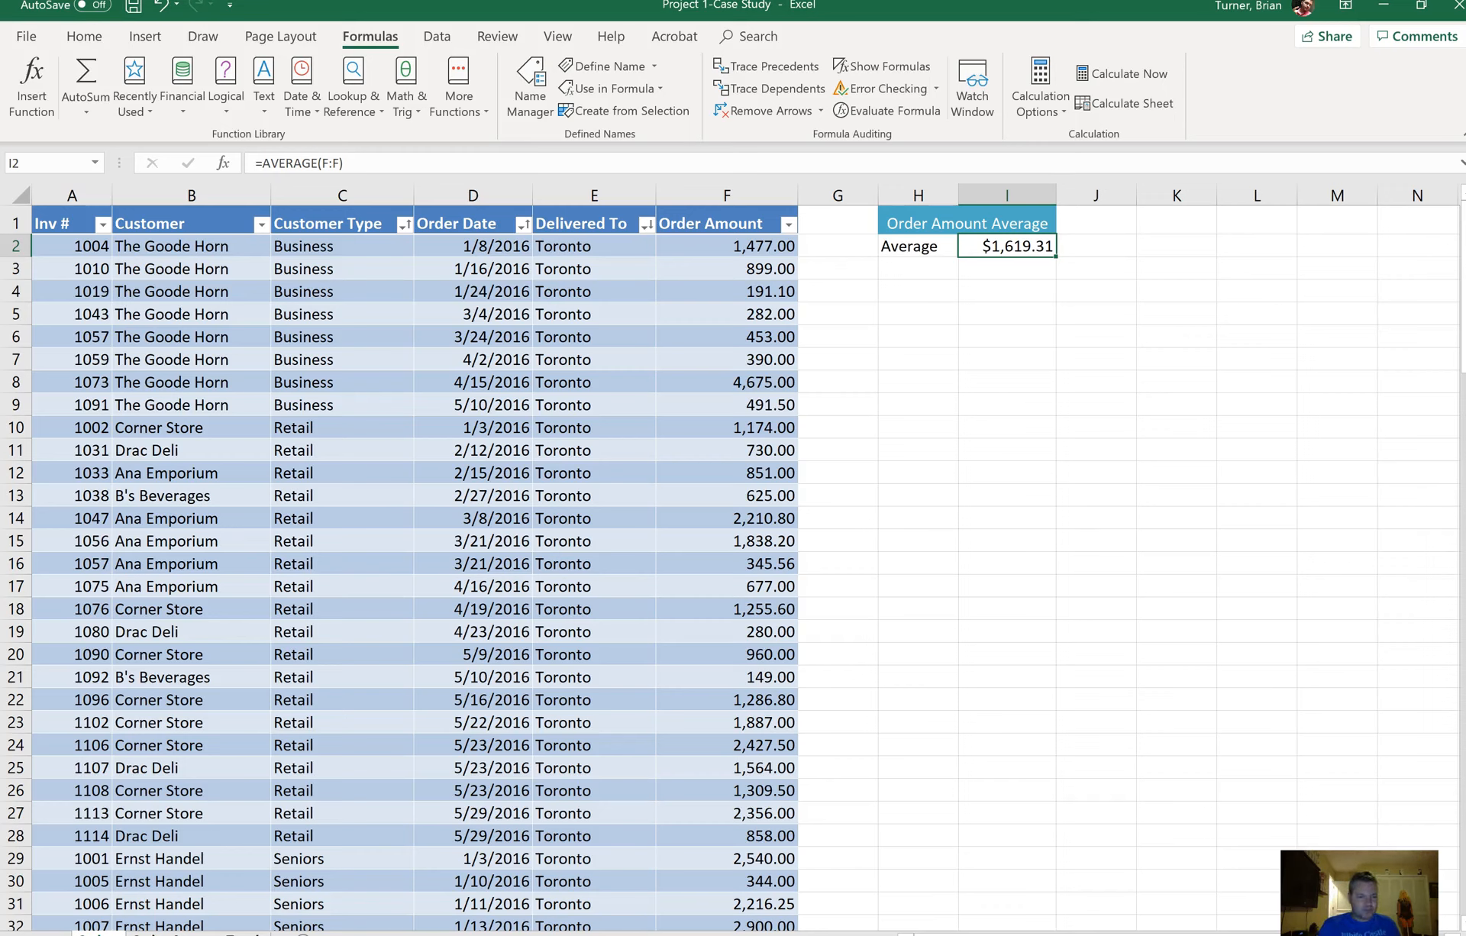
Step: On the worksheet with discounts and net amounts, highlight above-average values in Net Amount column H using Green Fill with Dark Green Text
click(195, 934)
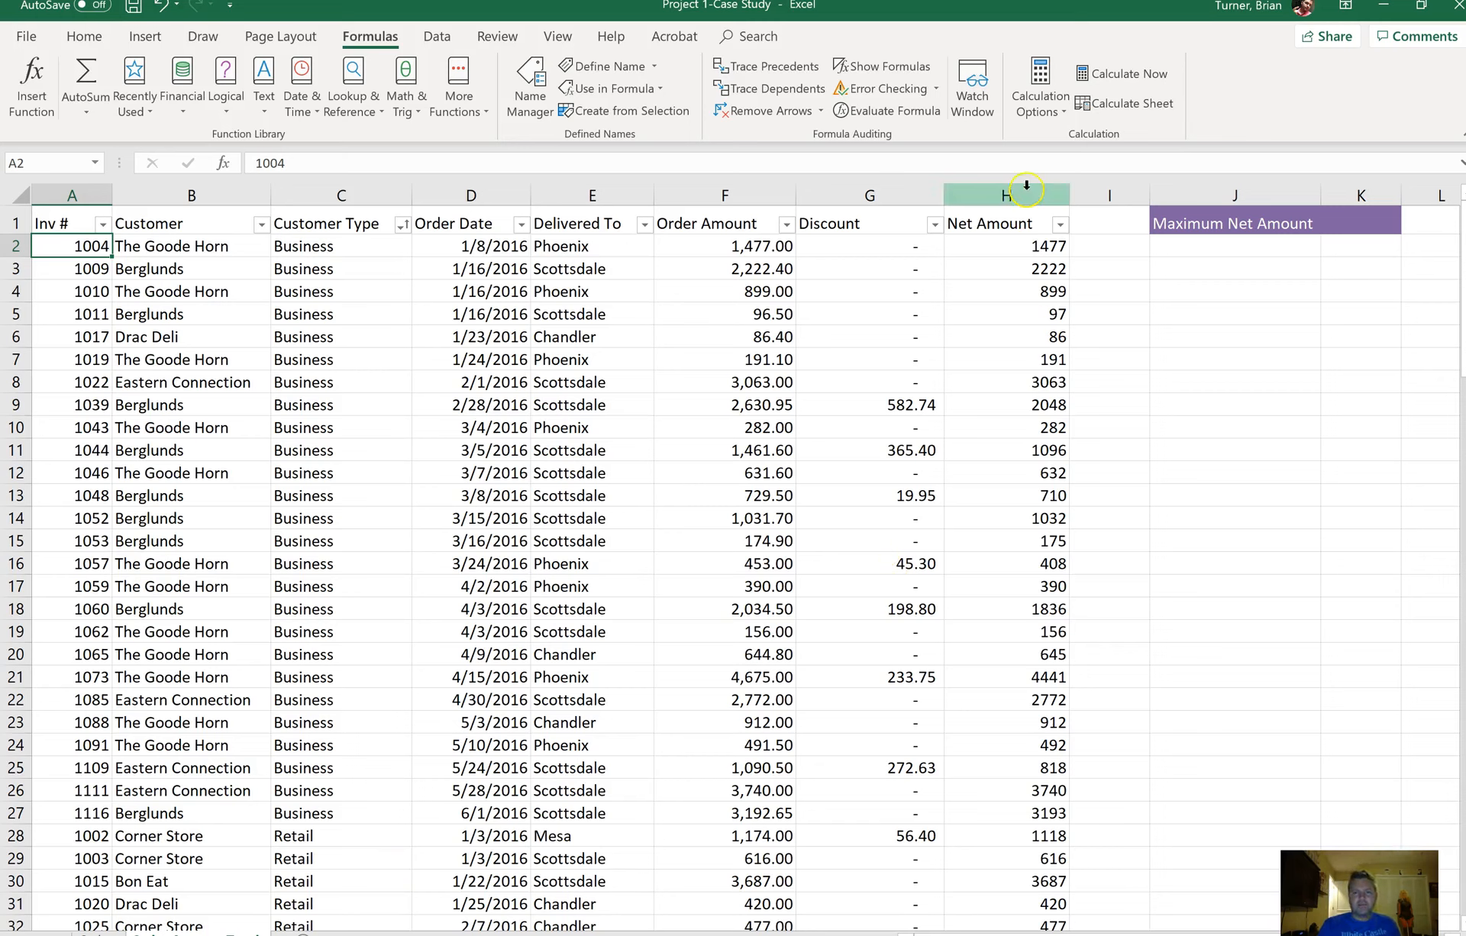
click(1028, 188)
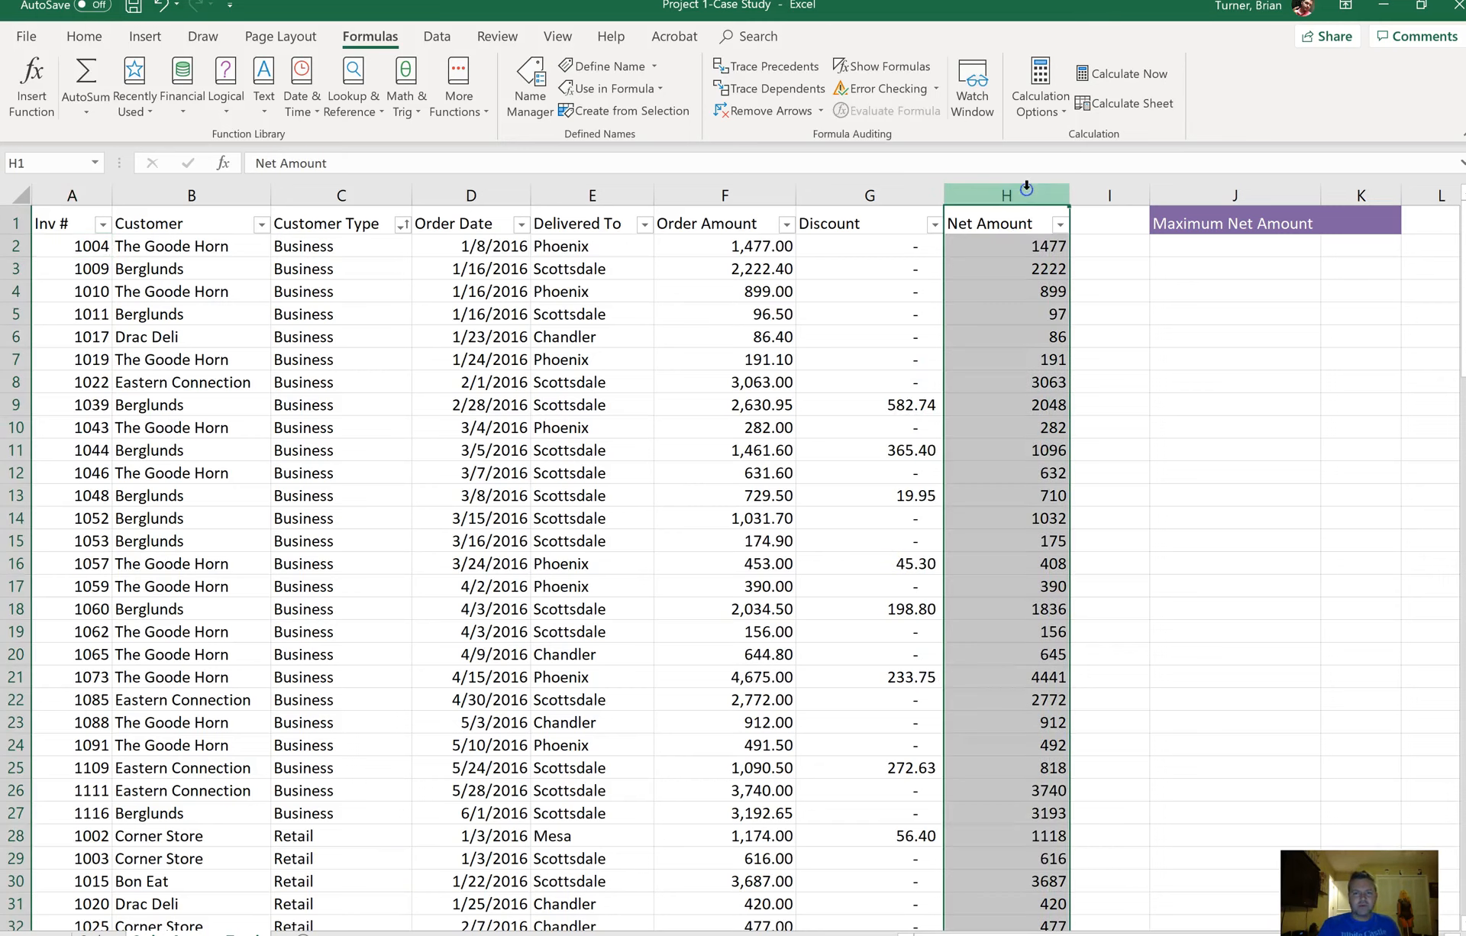
click(83, 38)
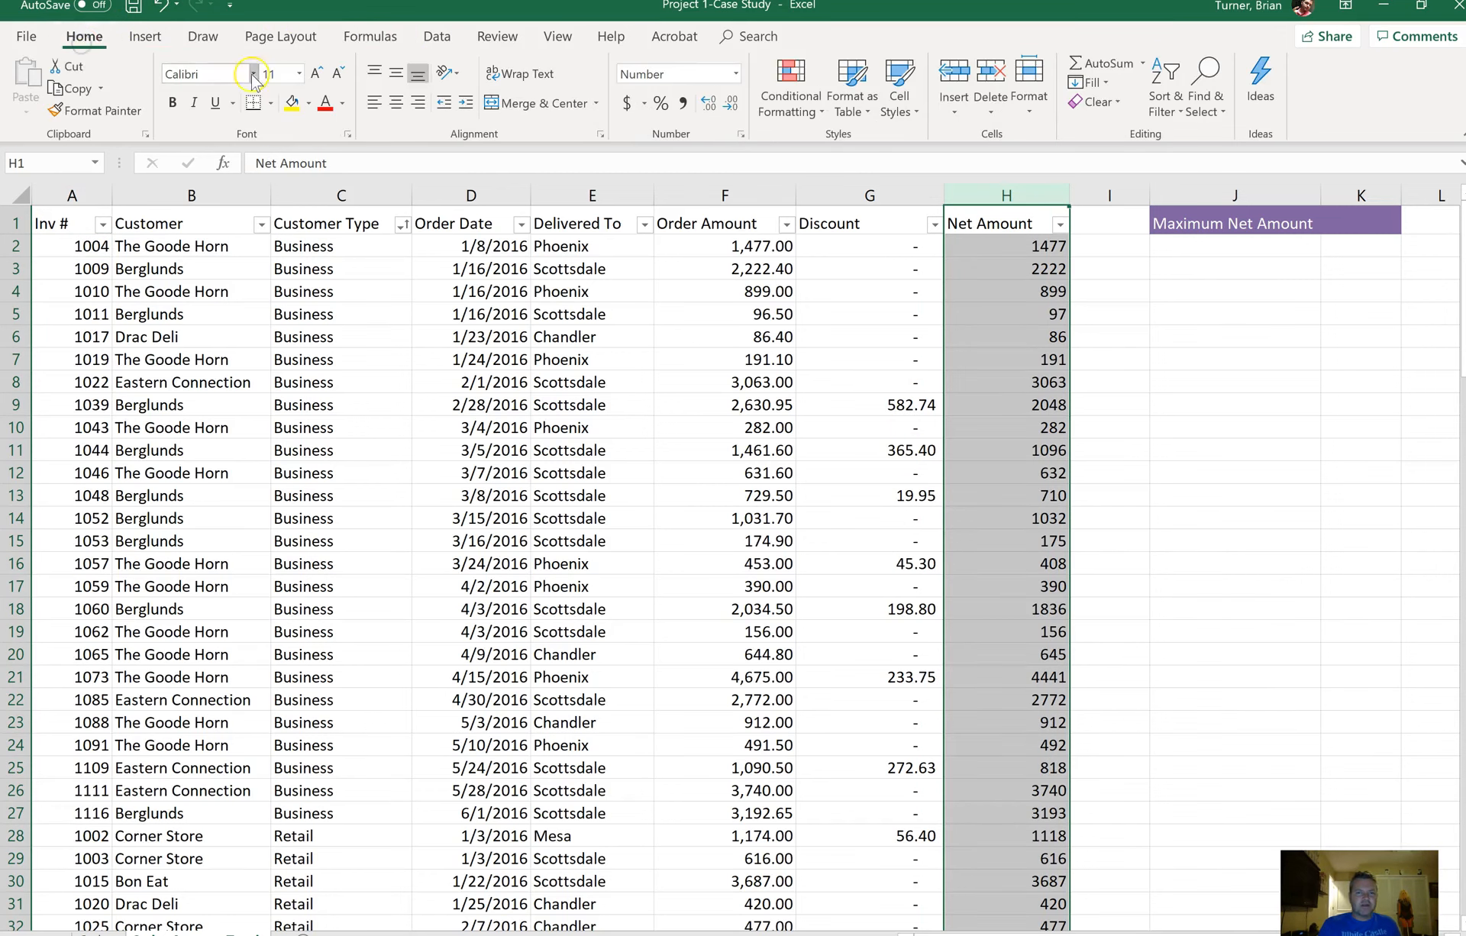
click(806, 116)
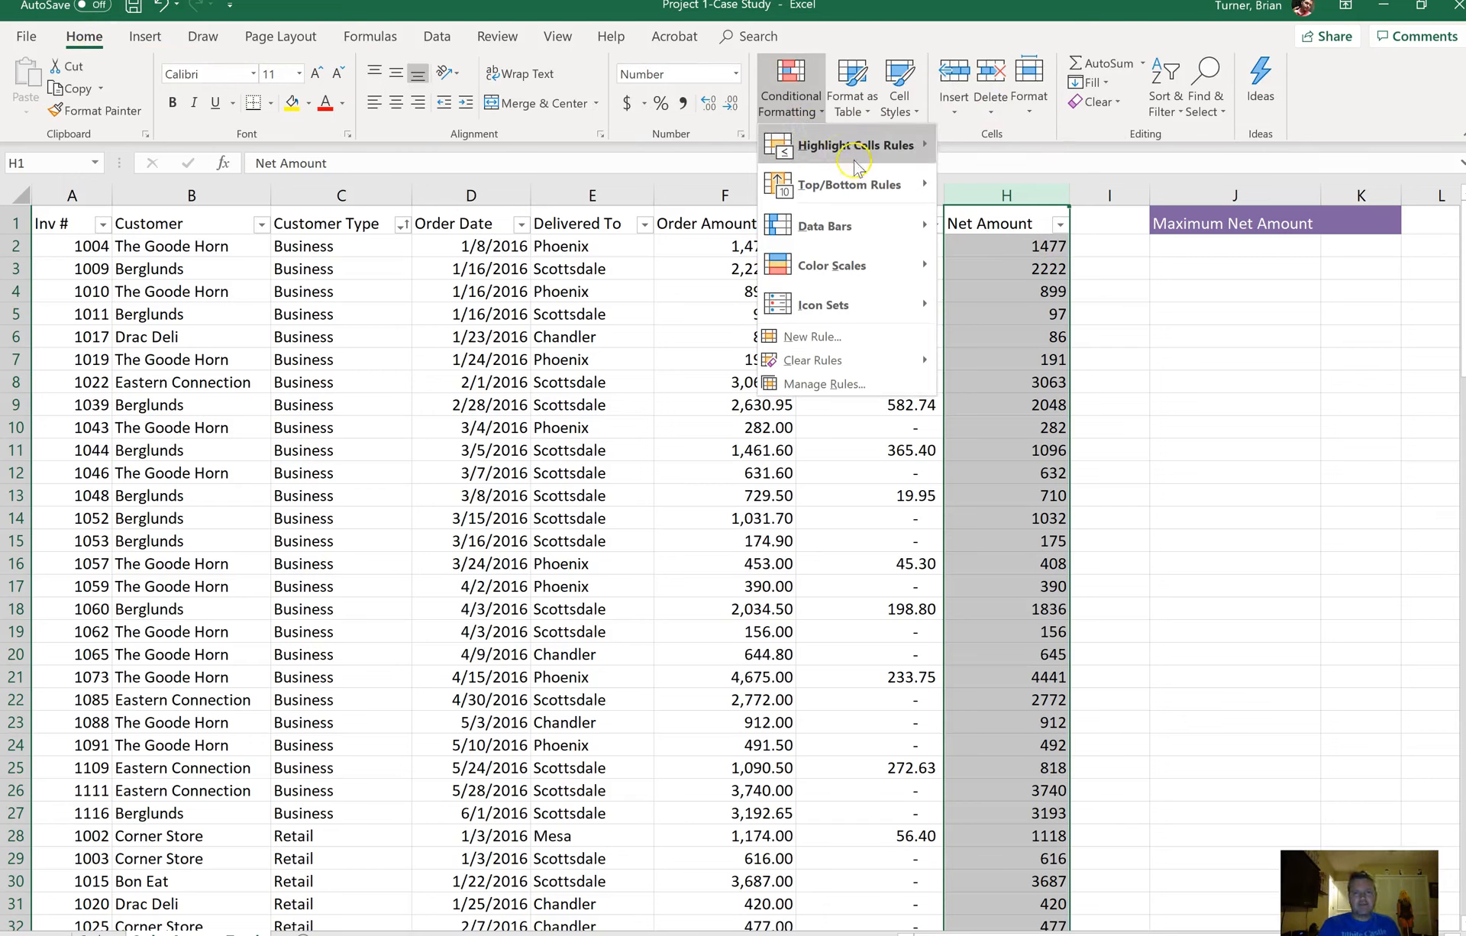
mouse_move(868, 178)
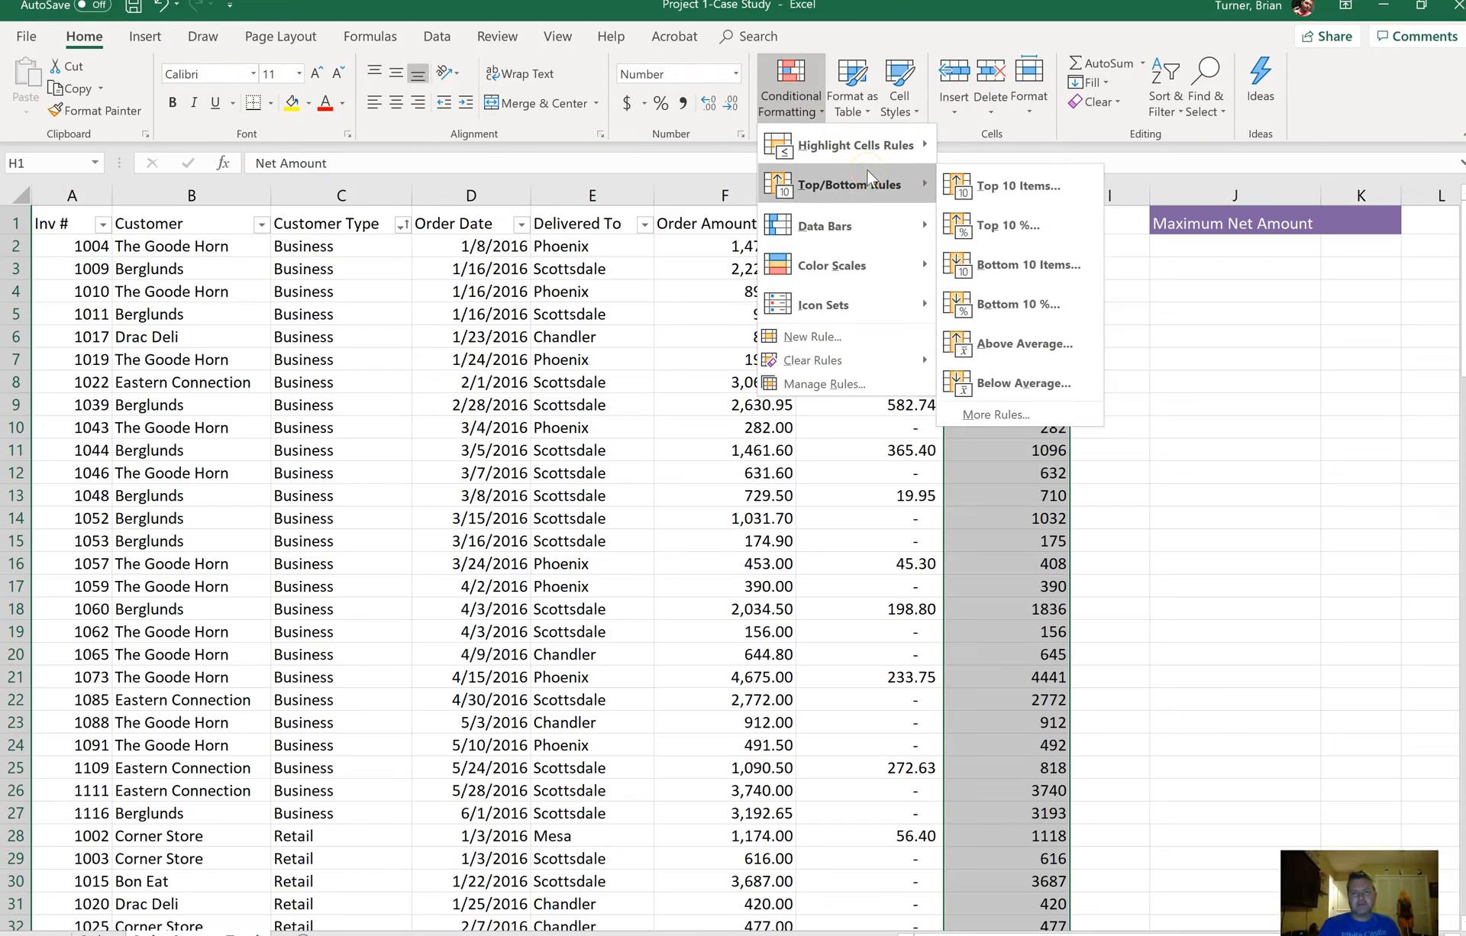
click(1054, 340)
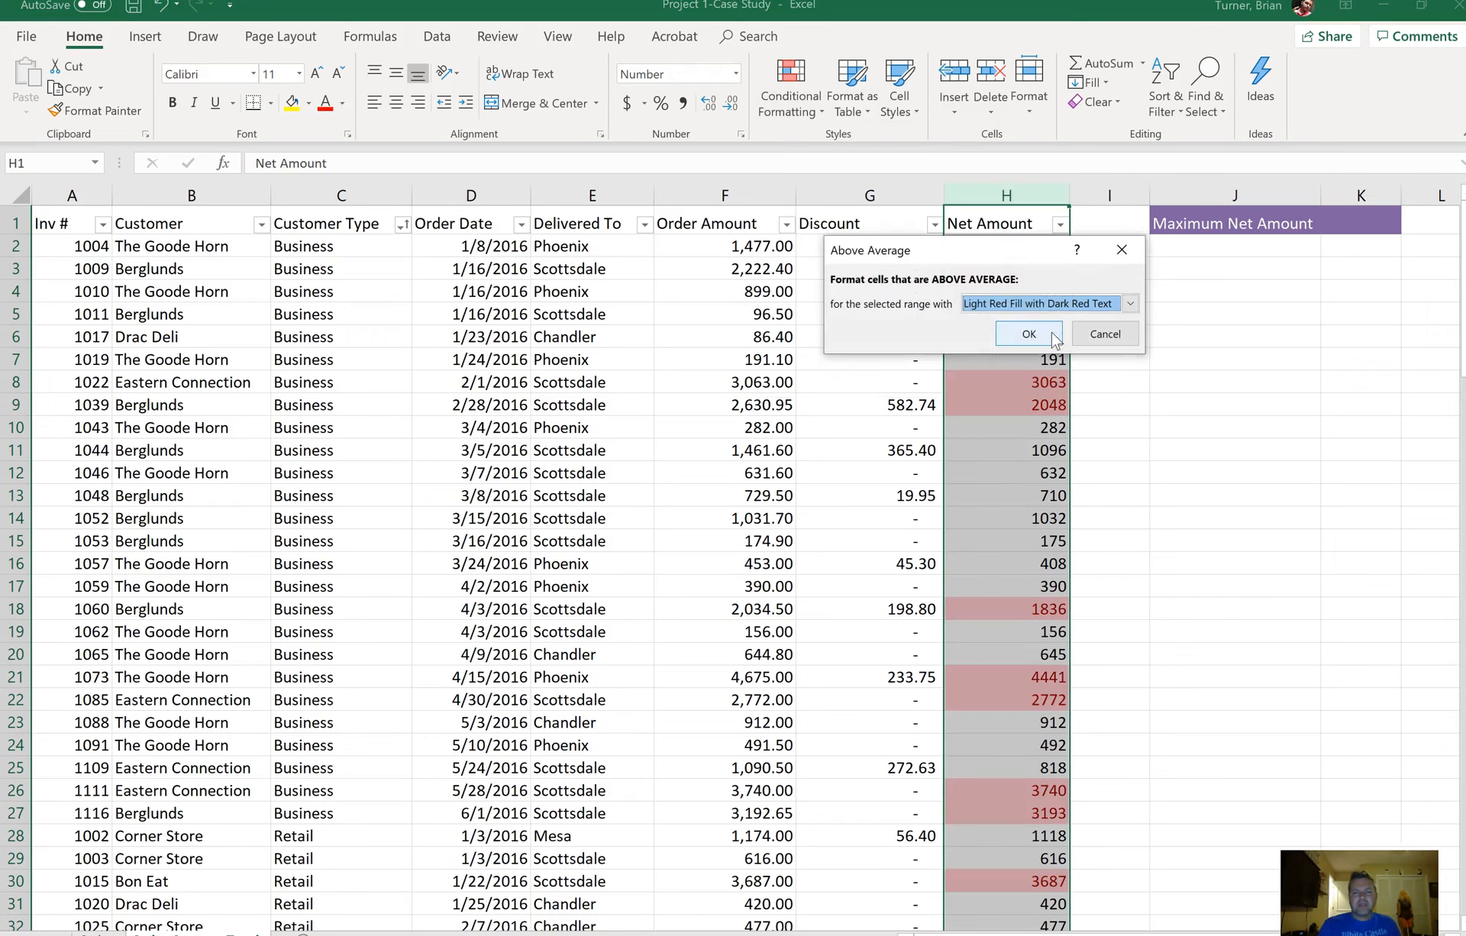
click(1016, 305)
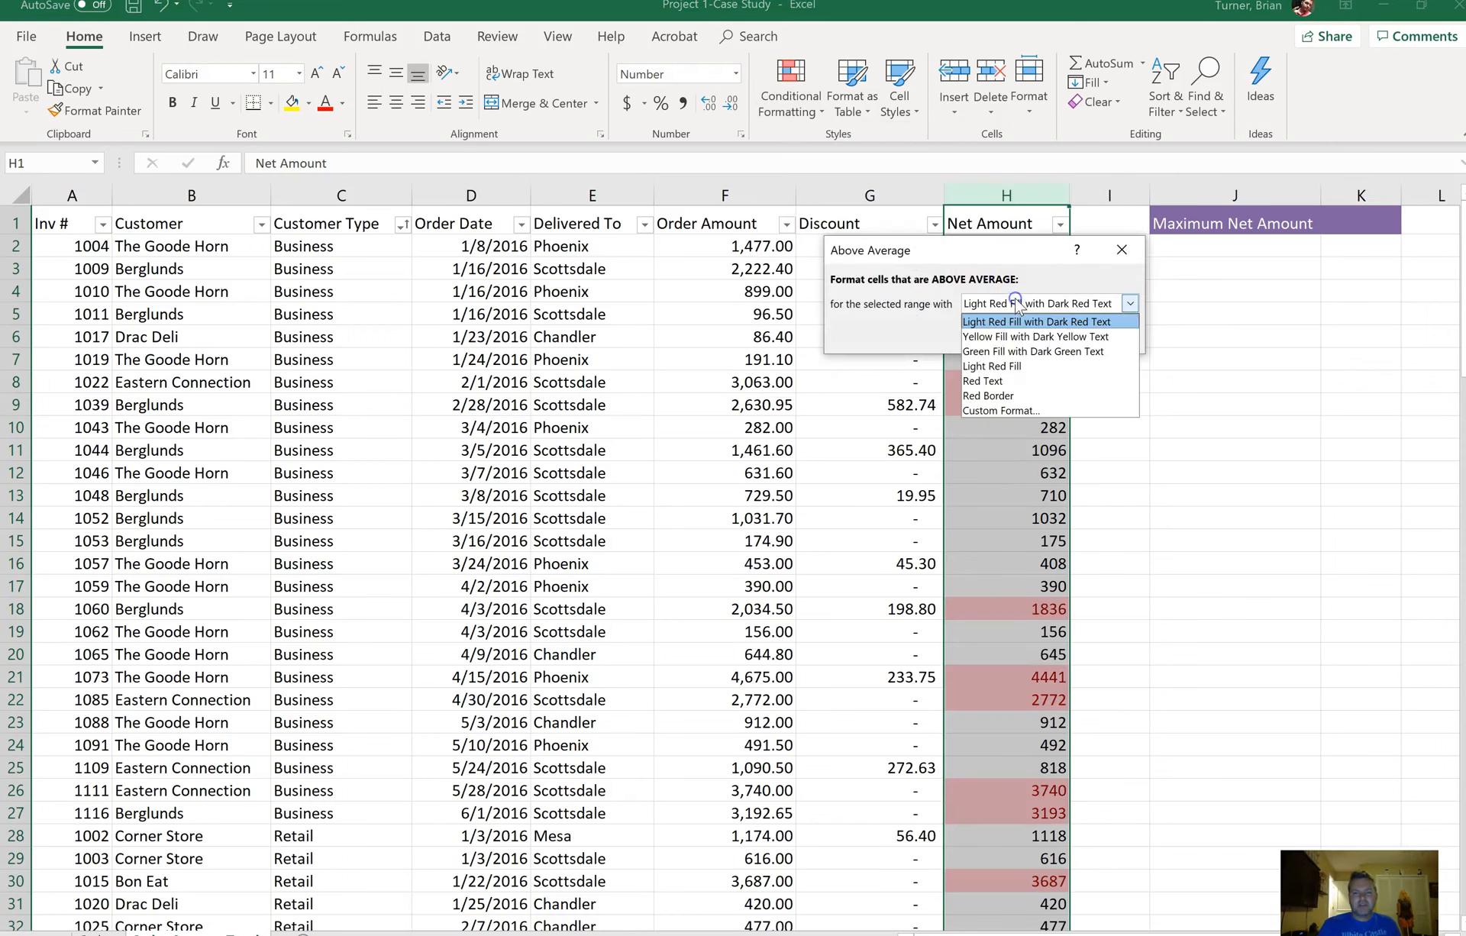
click(1029, 348)
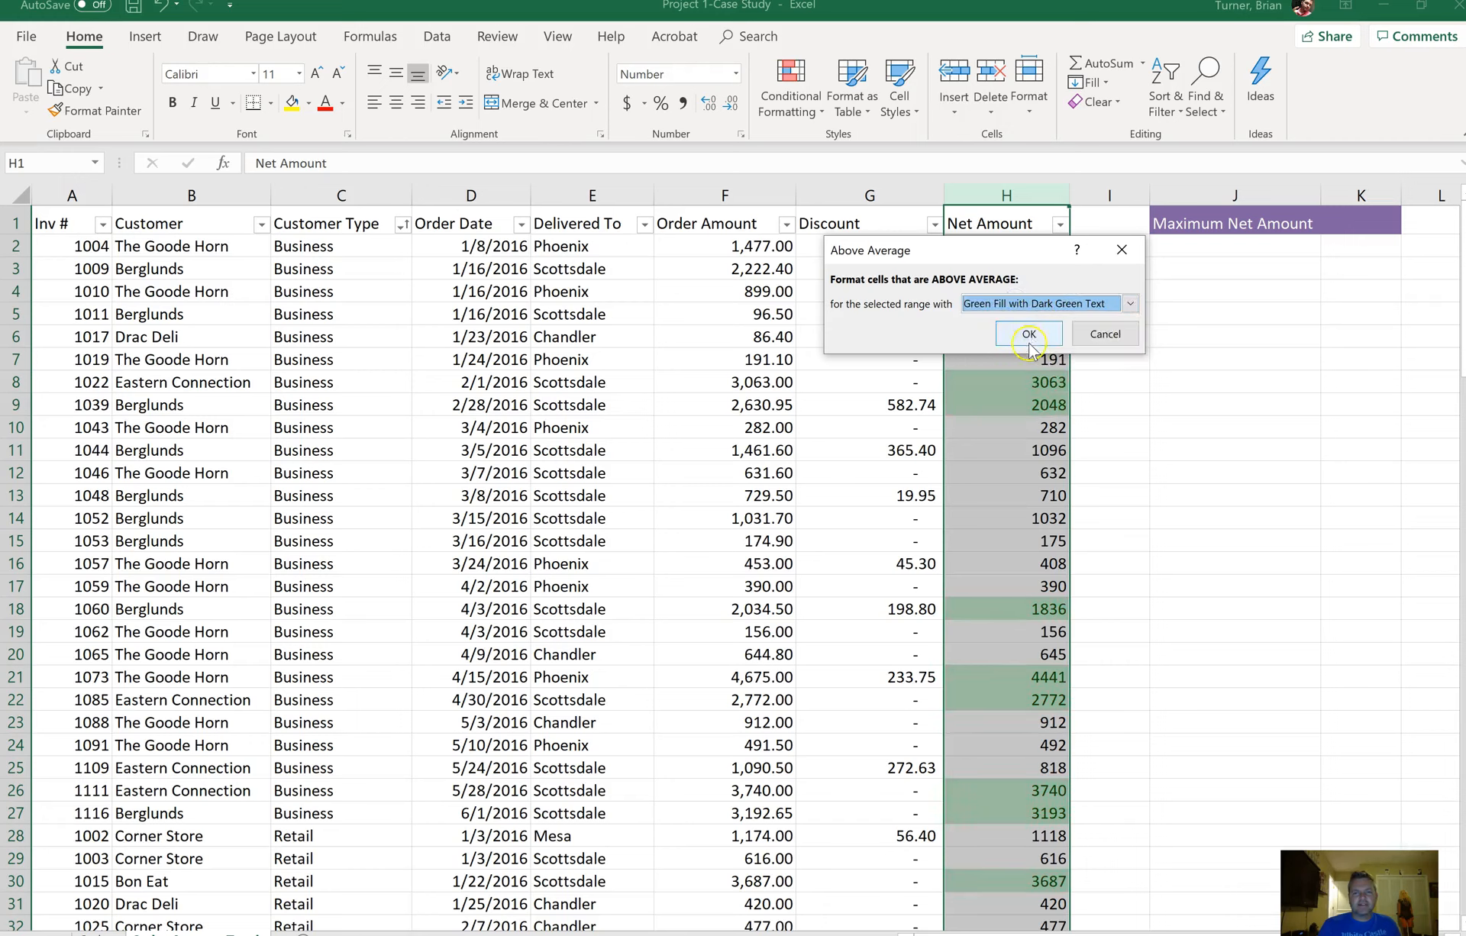
click(1029, 336)
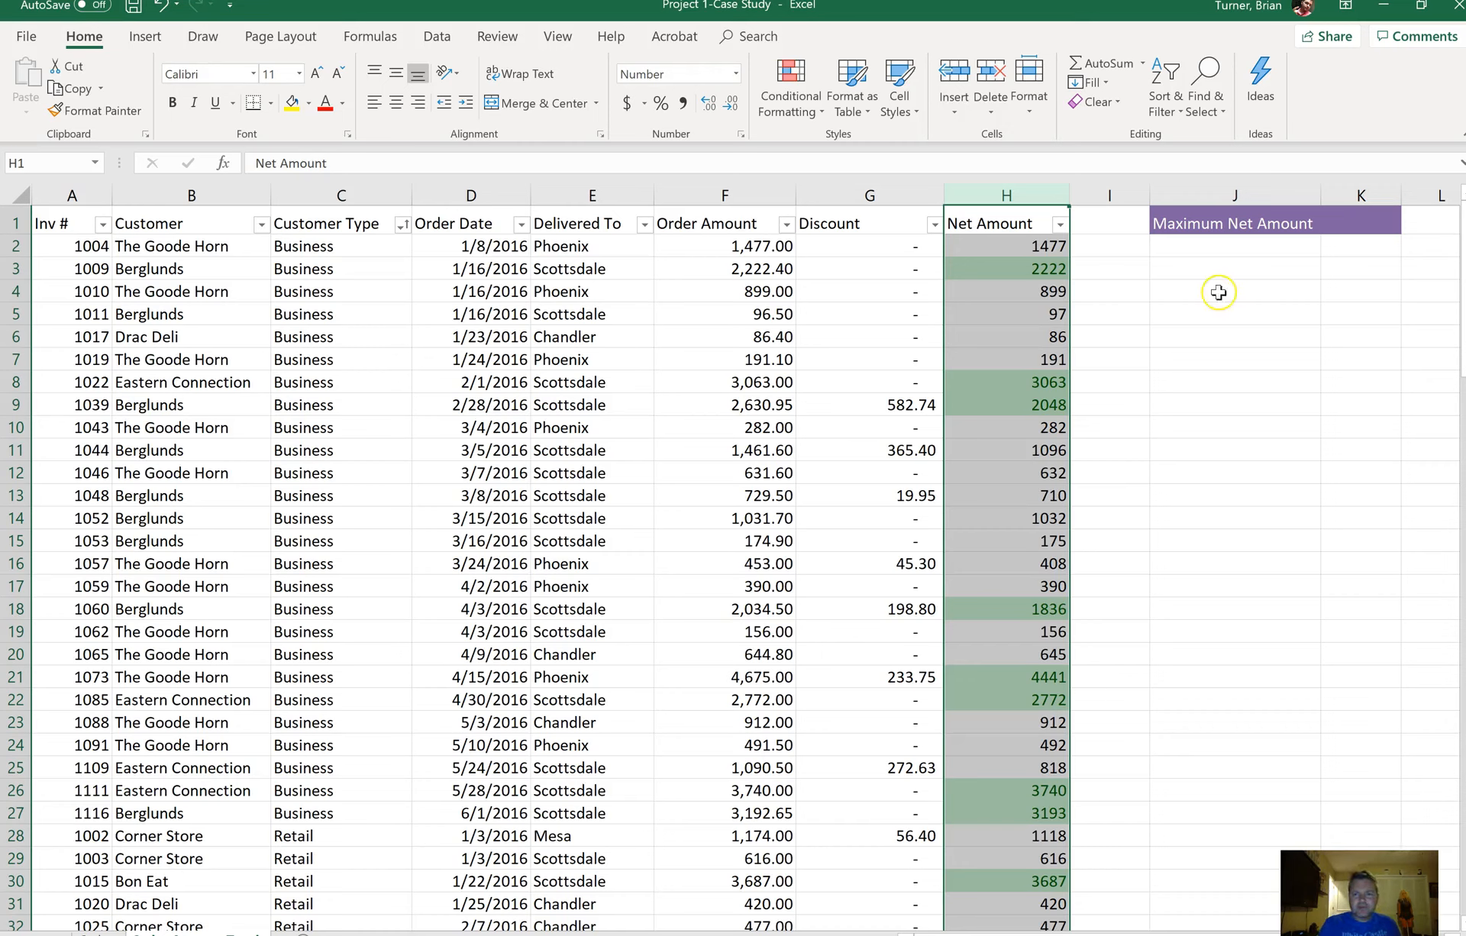
Step: Enter a MAX function in cell J2 that covers the whole Net Amount column, H:H
click(1227, 243)
click(1224, 244)
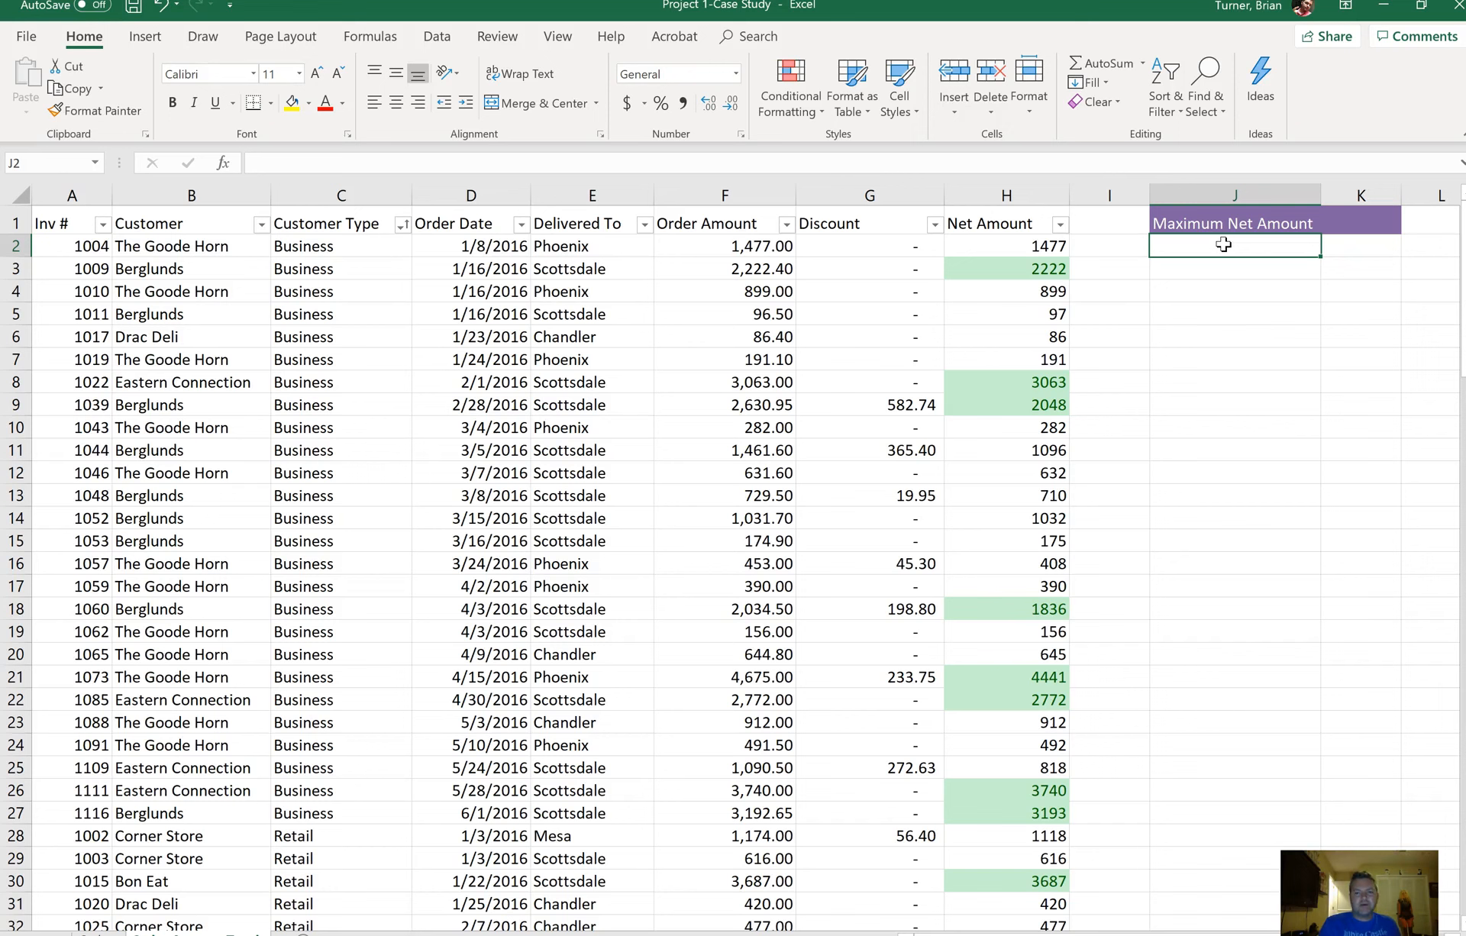
click(356, 38)
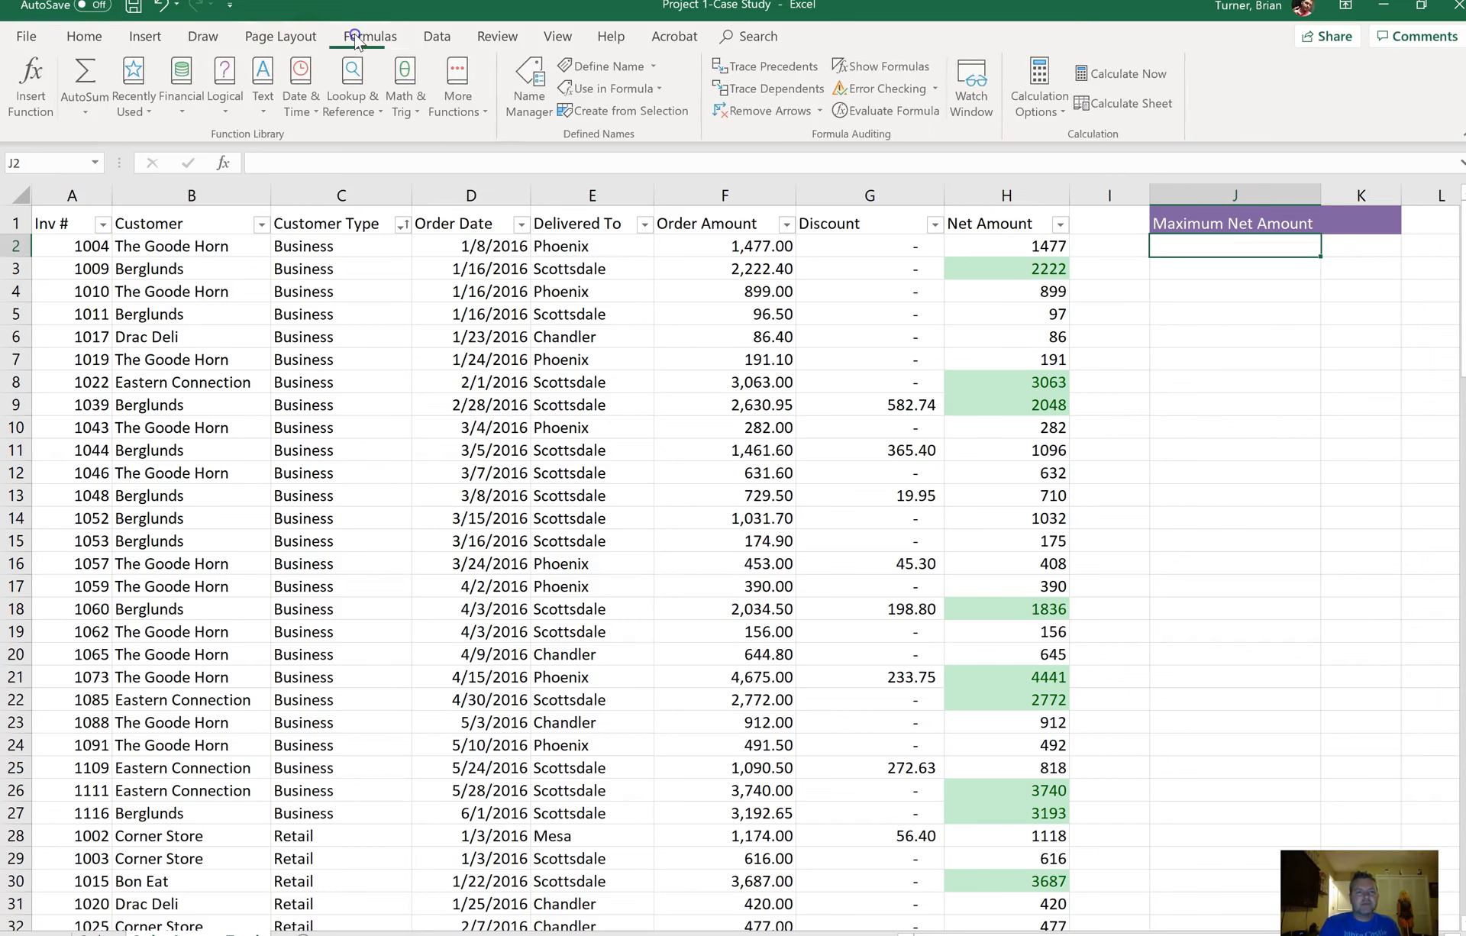
click(87, 116)
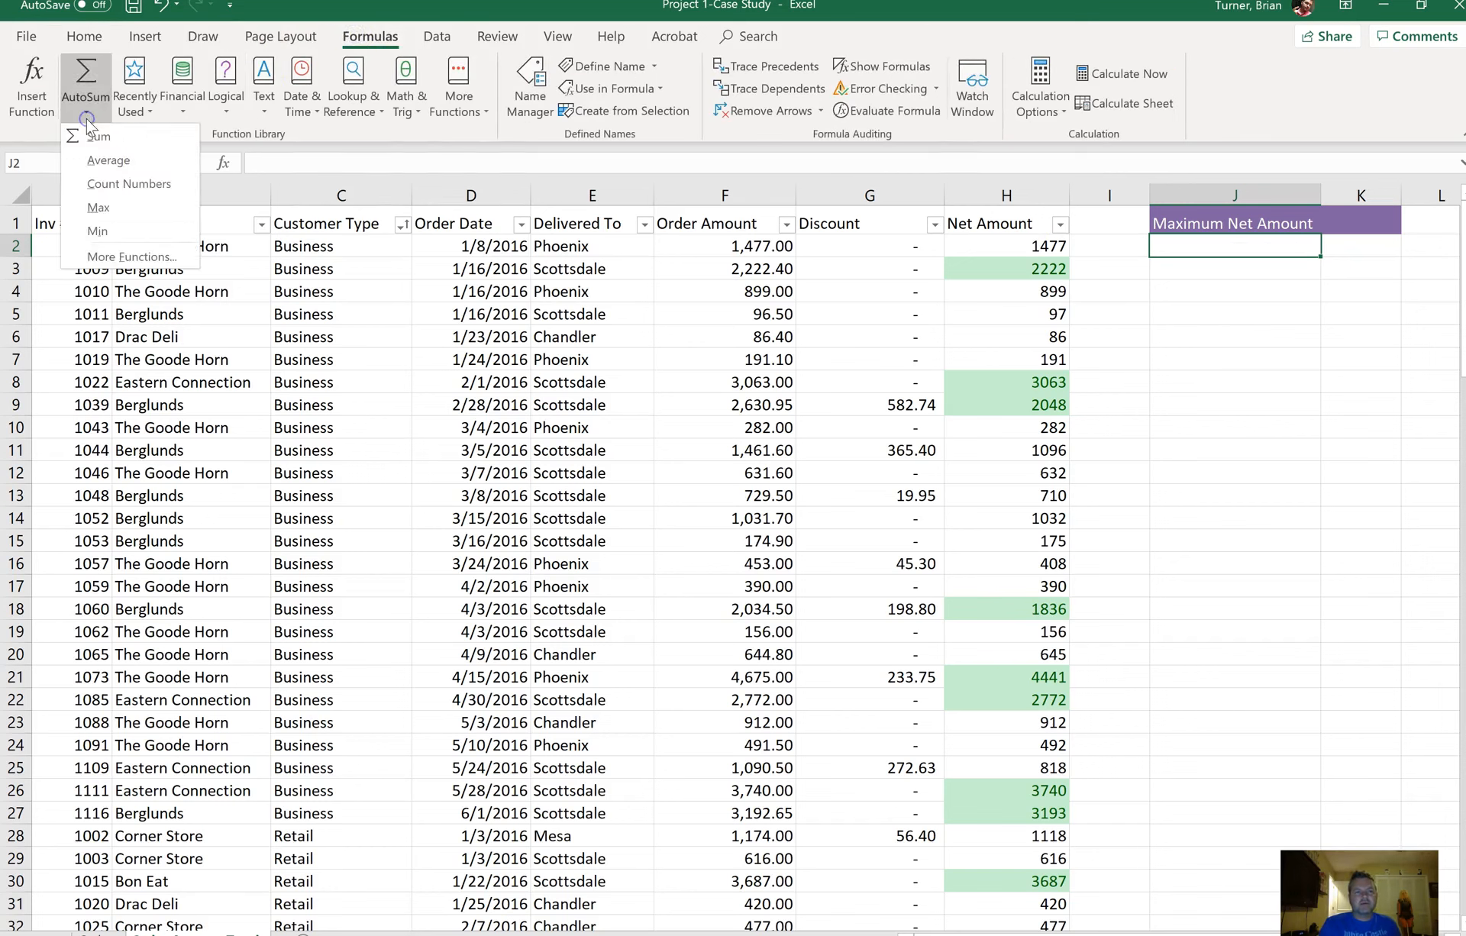
click(105, 222)
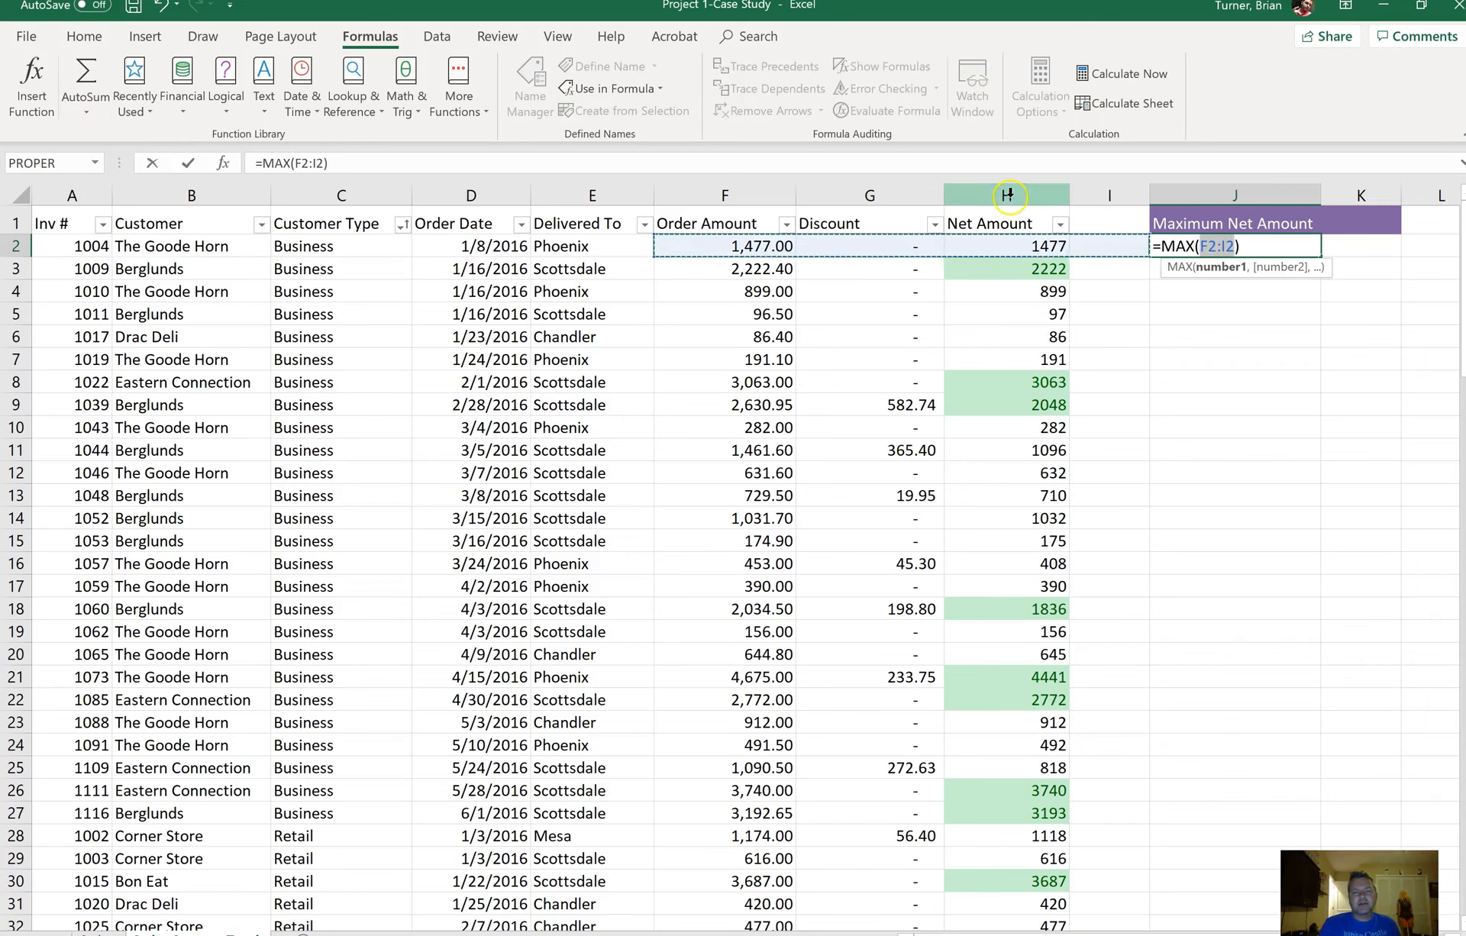
click(1009, 195)
key(Return)
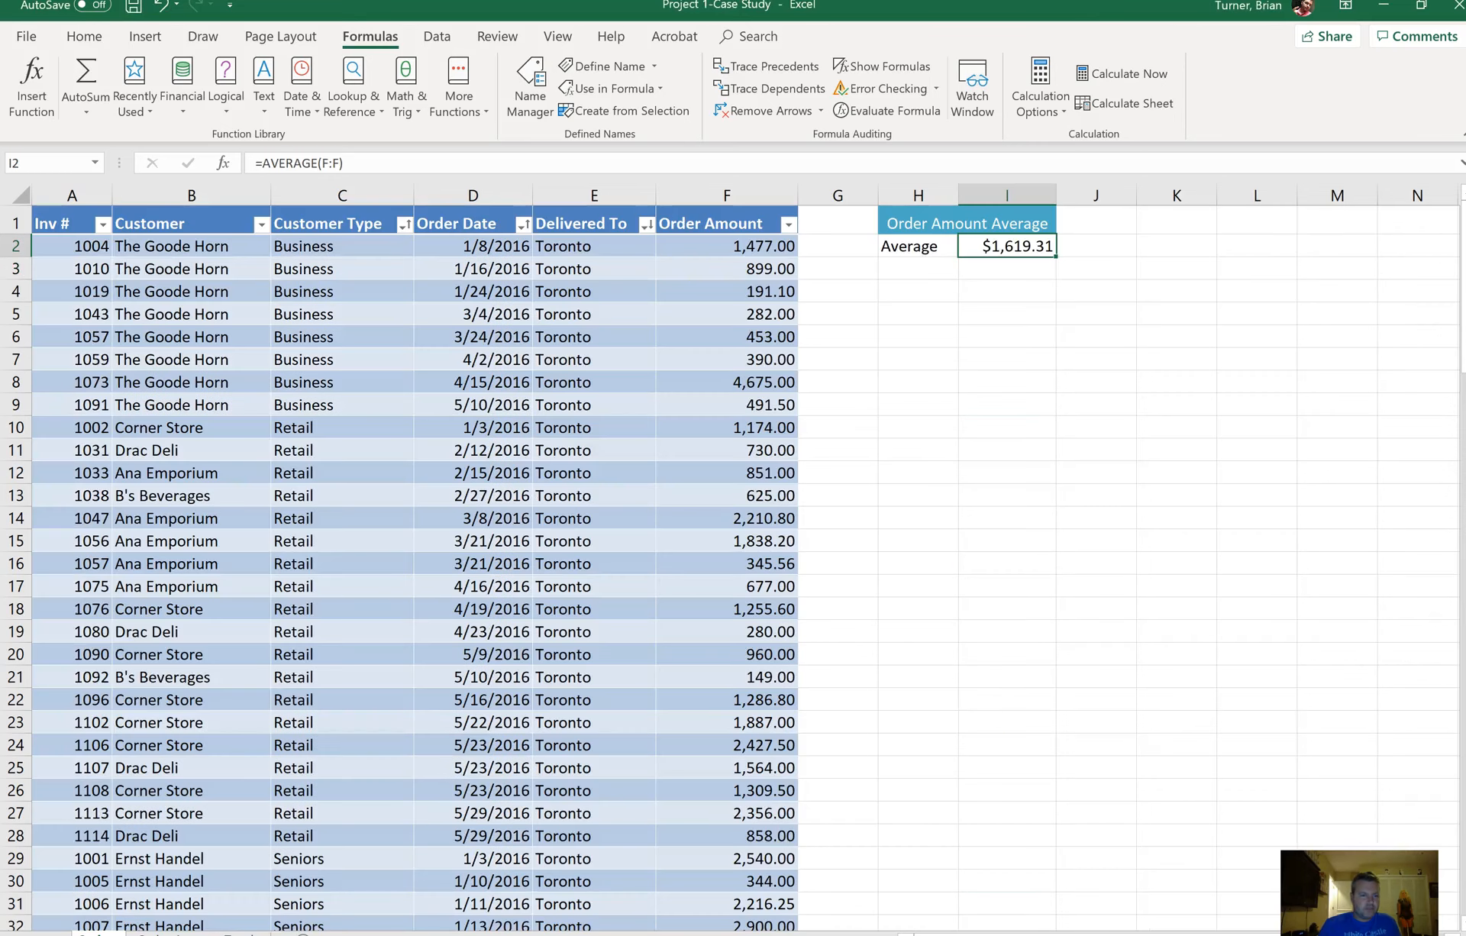
Step: Return to the banded orders table and remove its duplicate records, comparing only the Inv # column
click(360, 502)
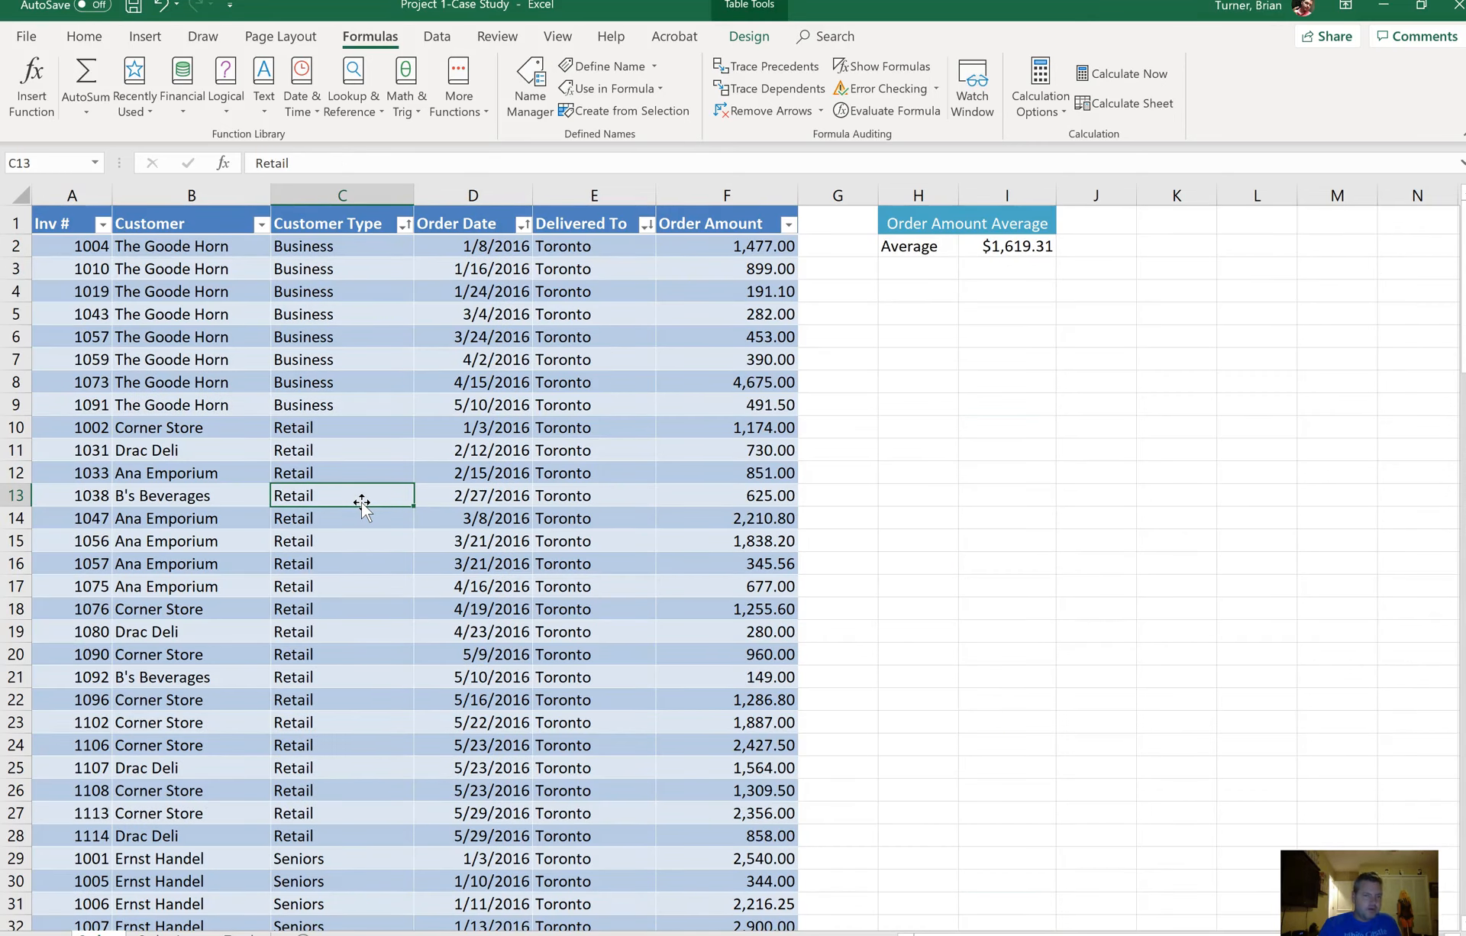
click(745, 37)
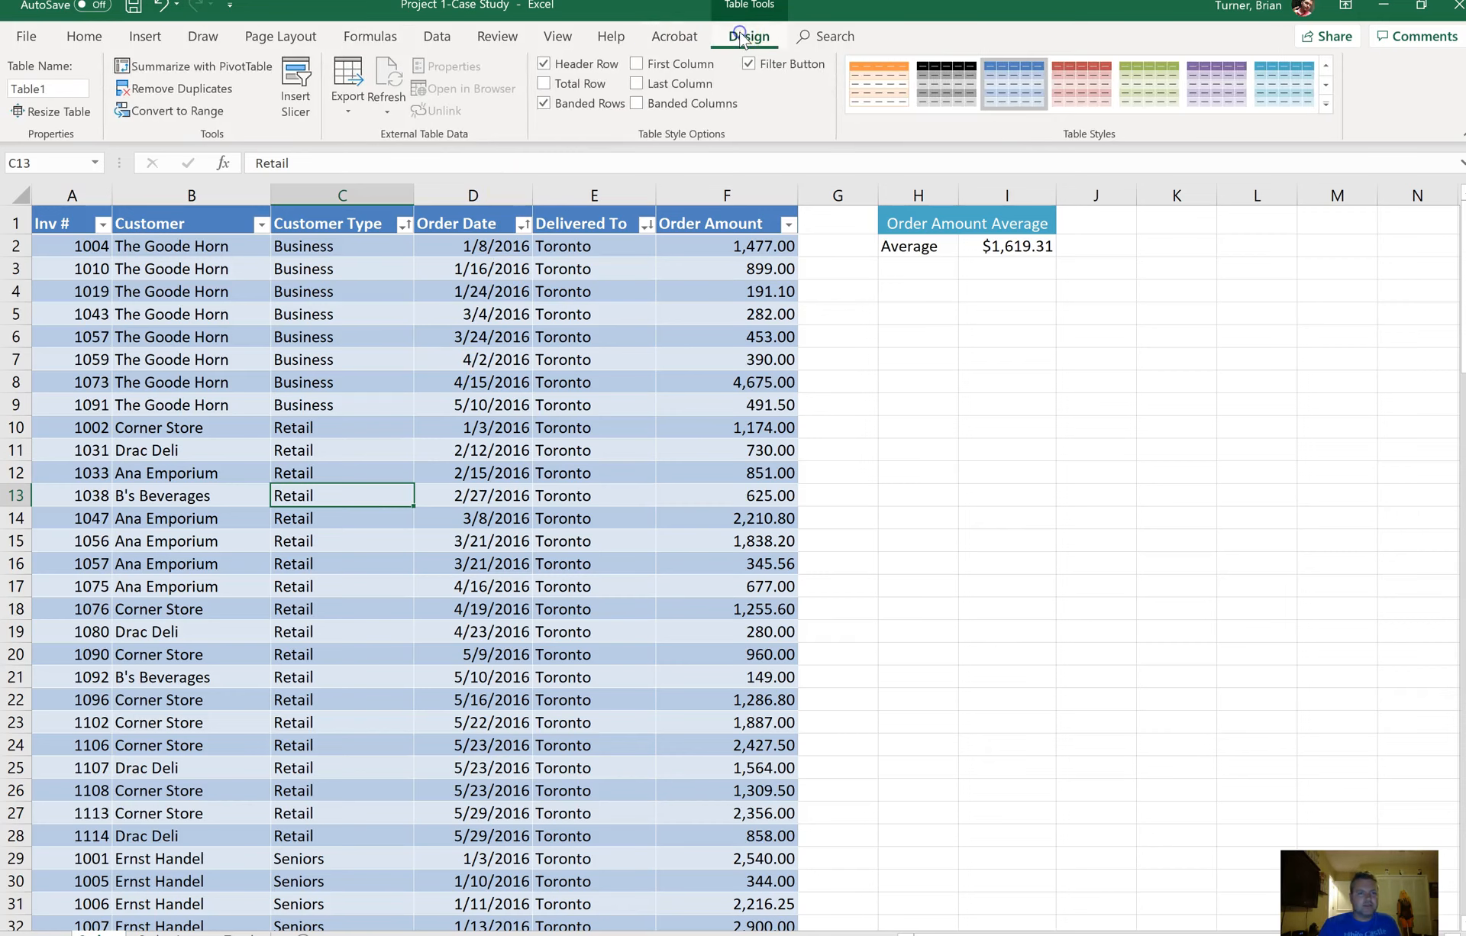
click(191, 90)
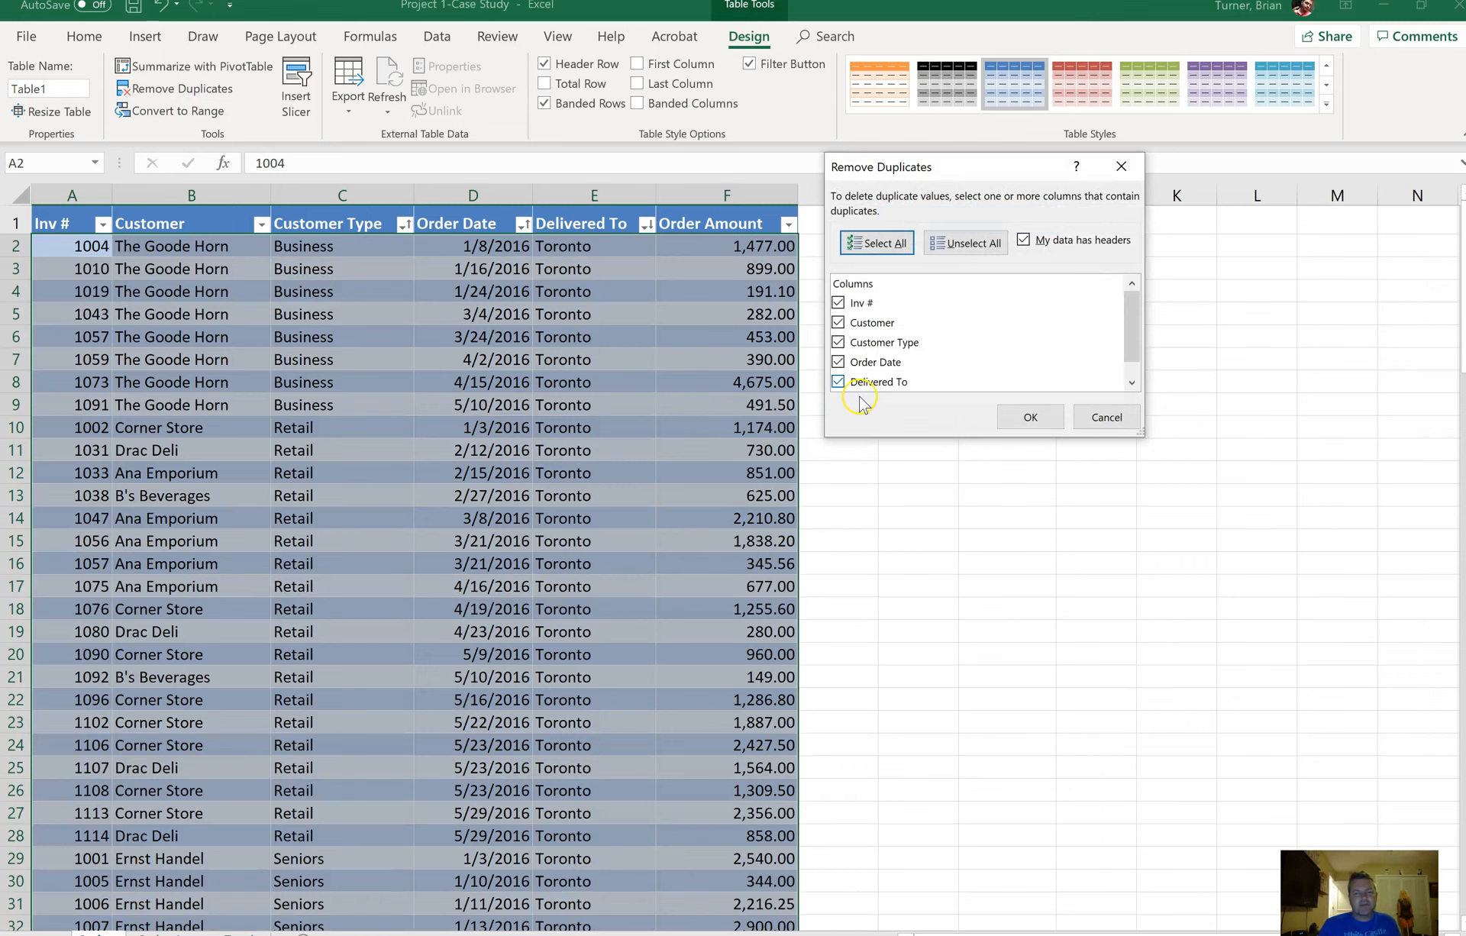
click(840, 305)
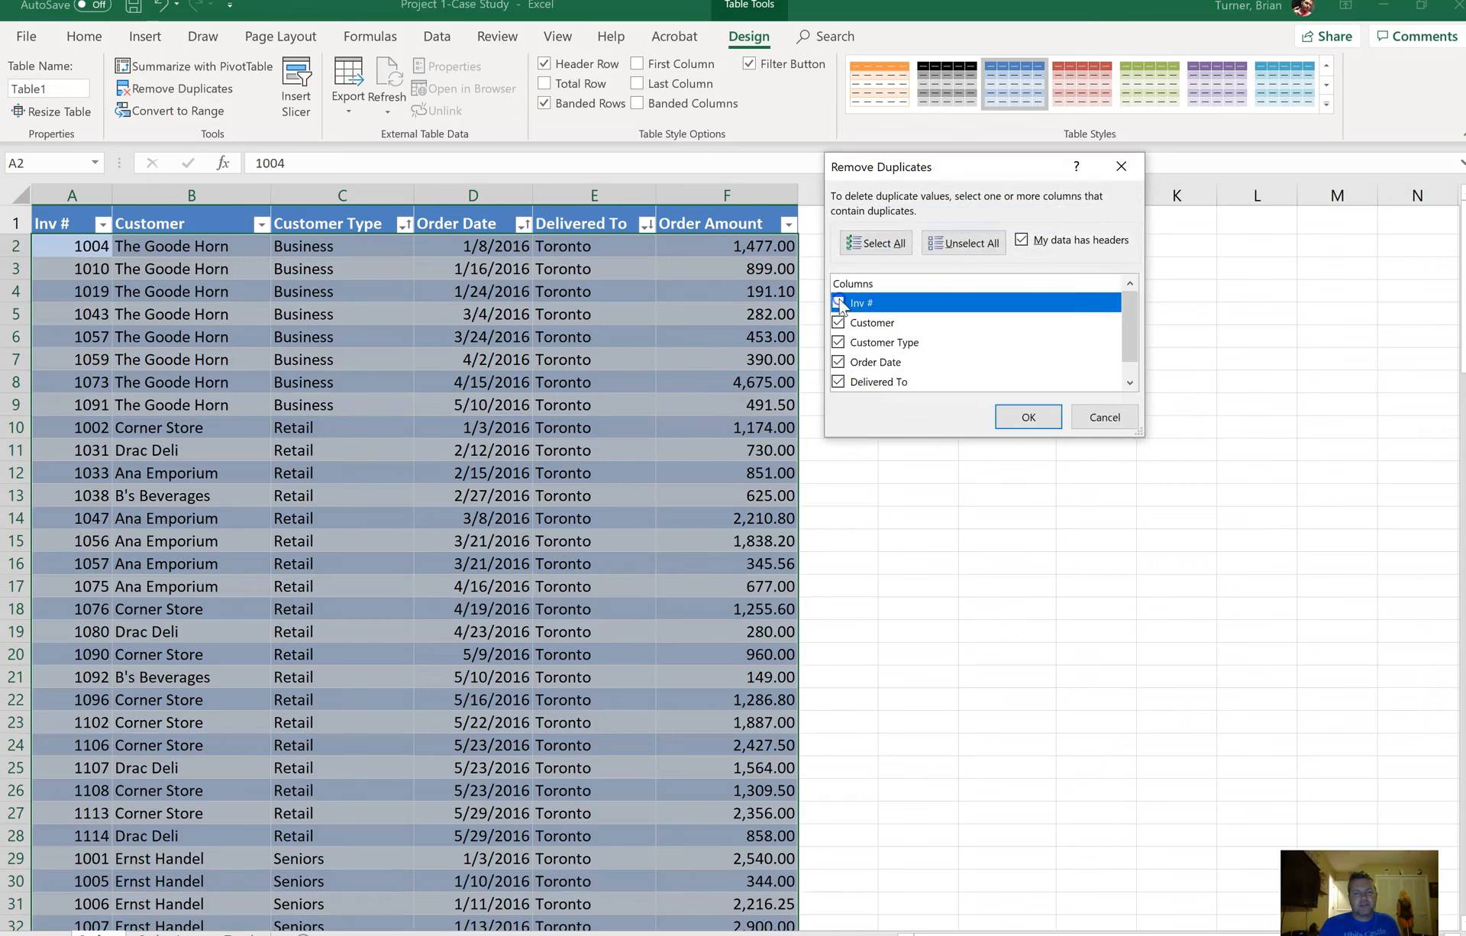
click(838, 323)
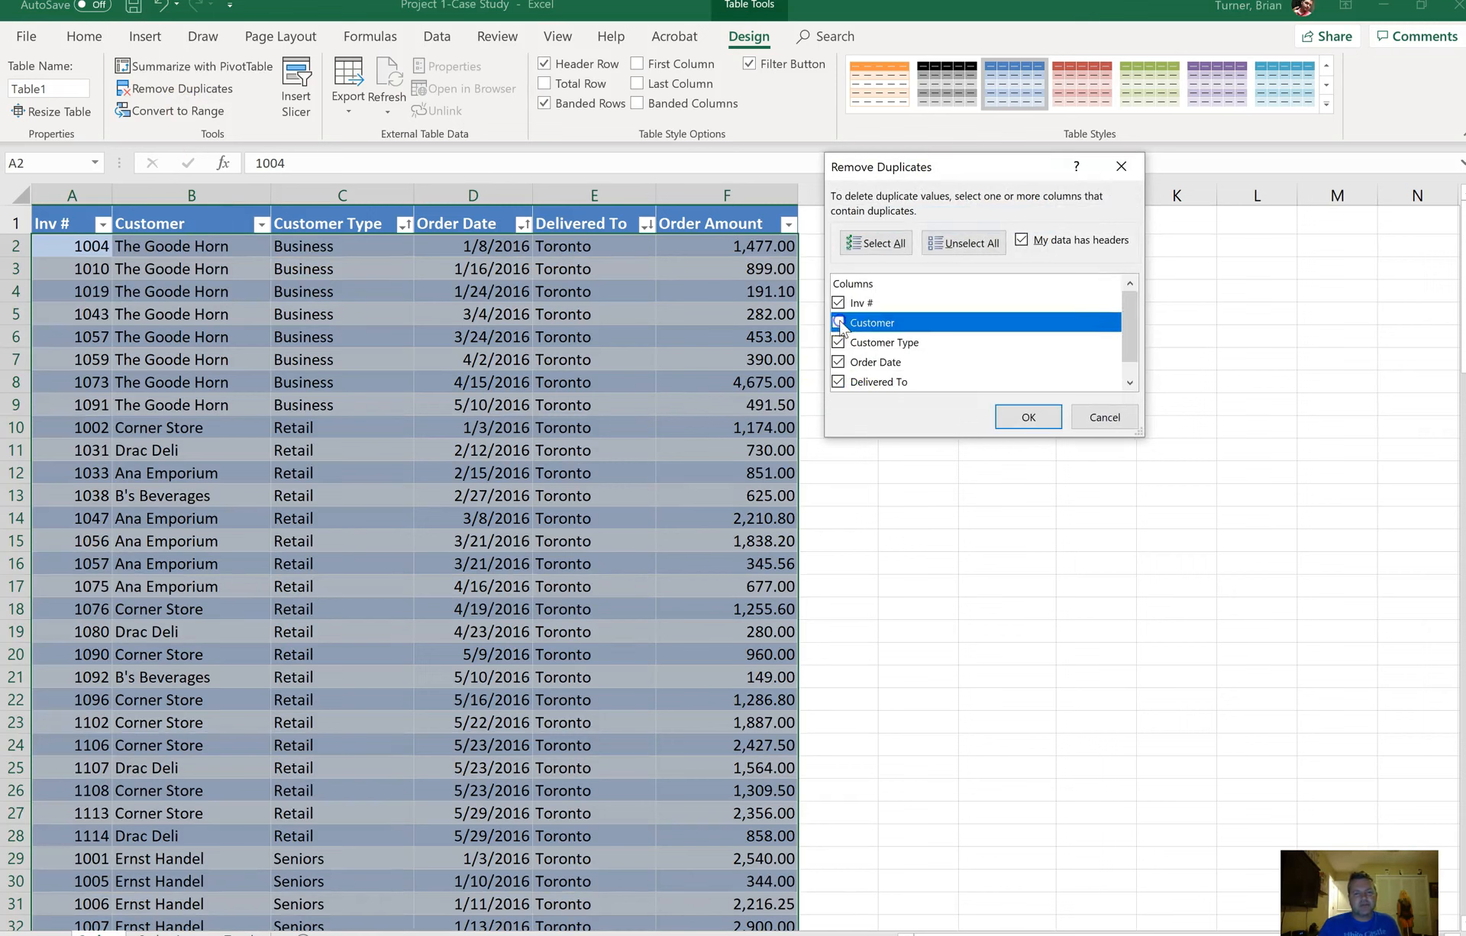
click(838, 342)
click(840, 363)
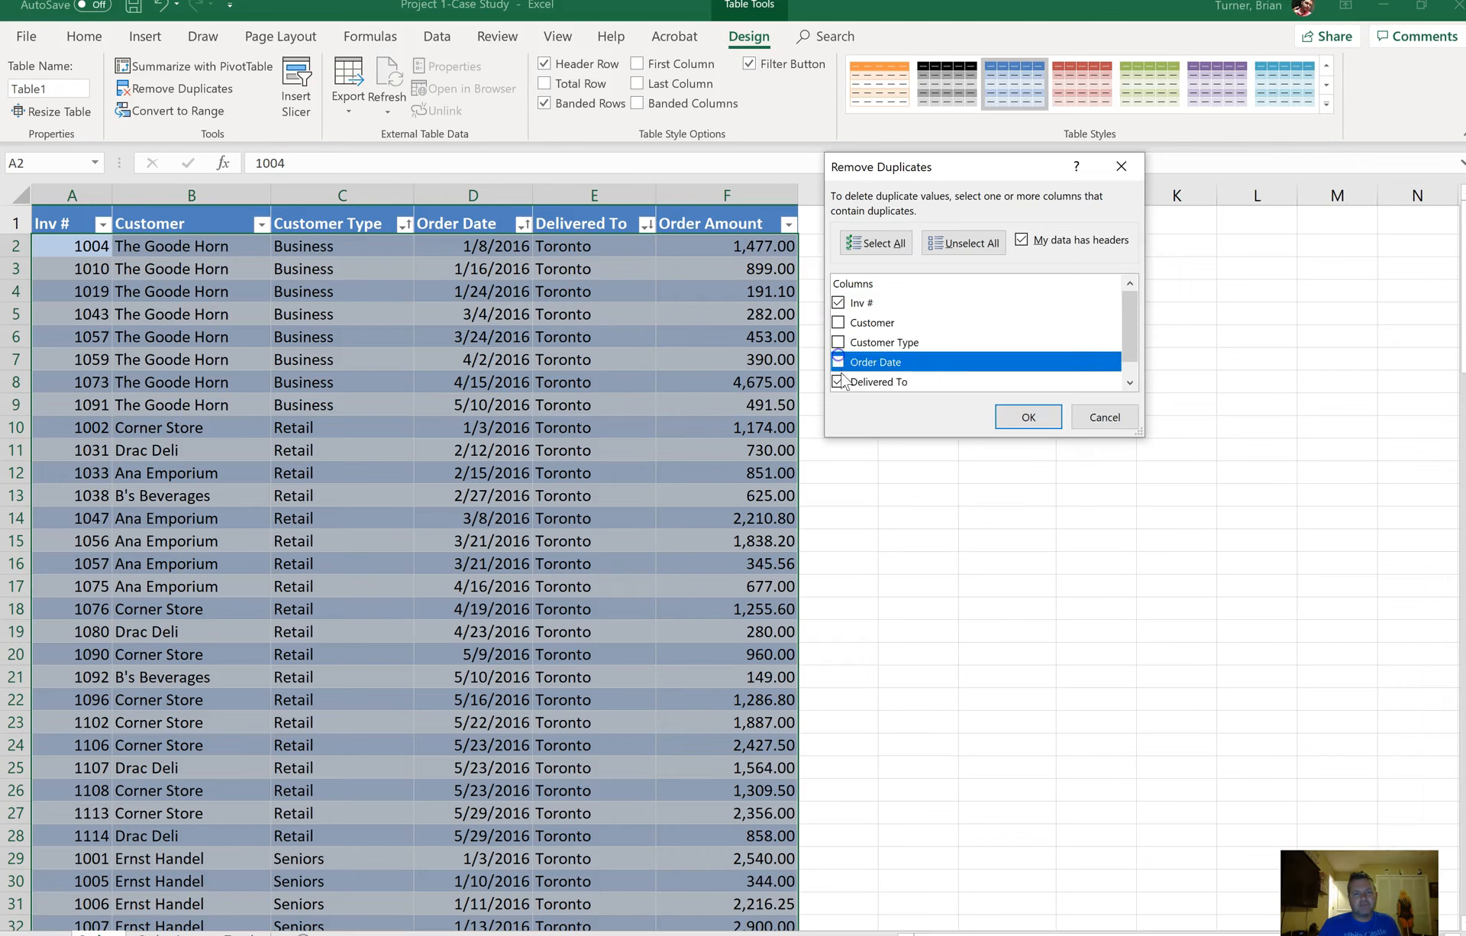
click(839, 382)
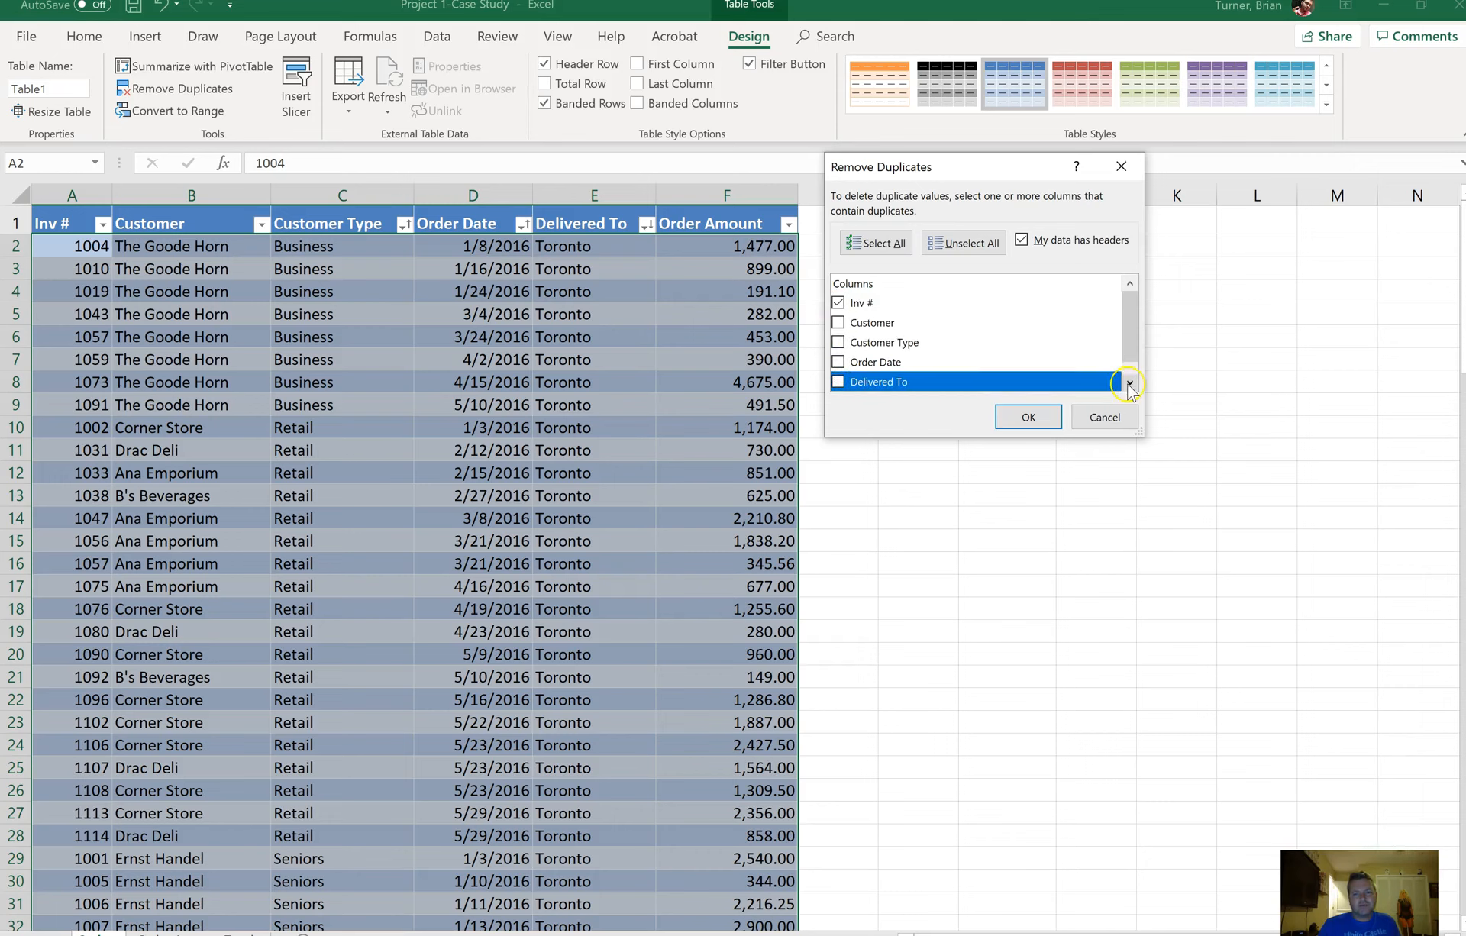
click(1130, 382)
click(839, 385)
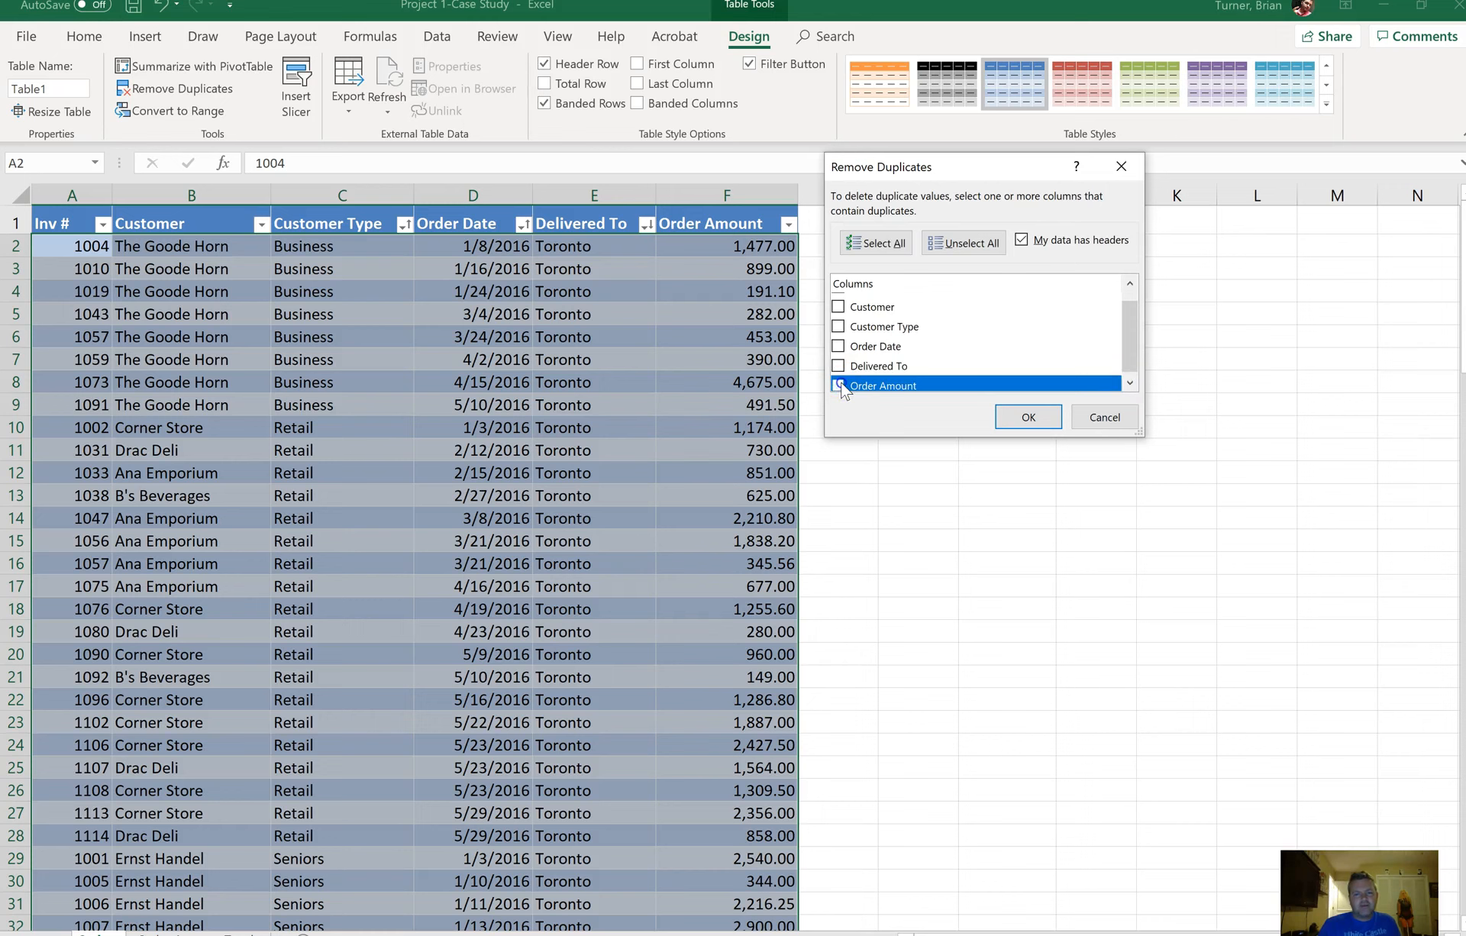
click(1129, 384)
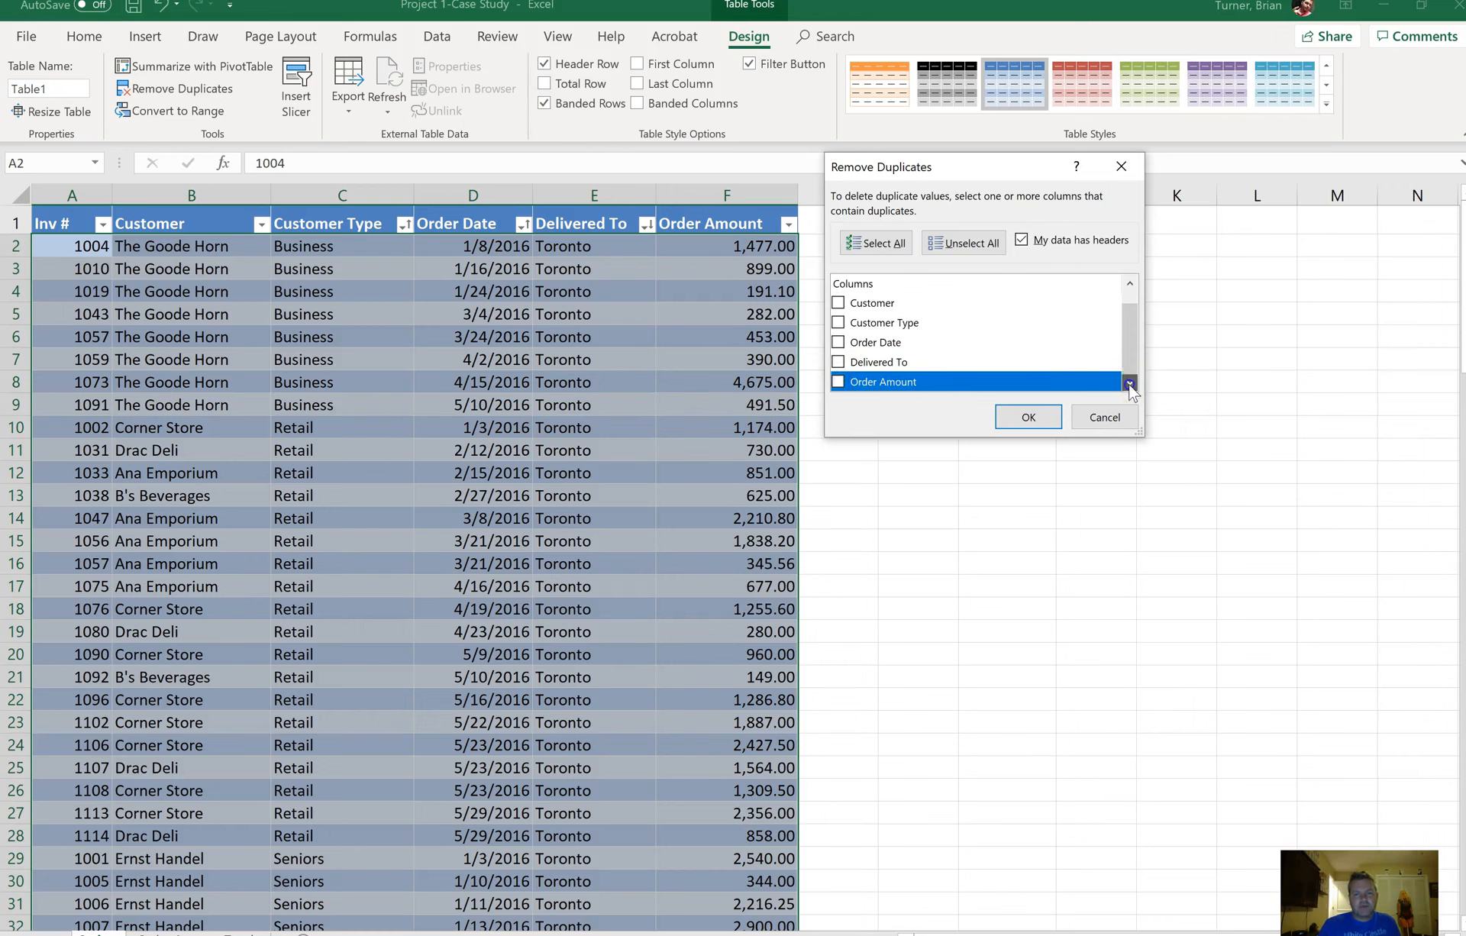
click(1048, 416)
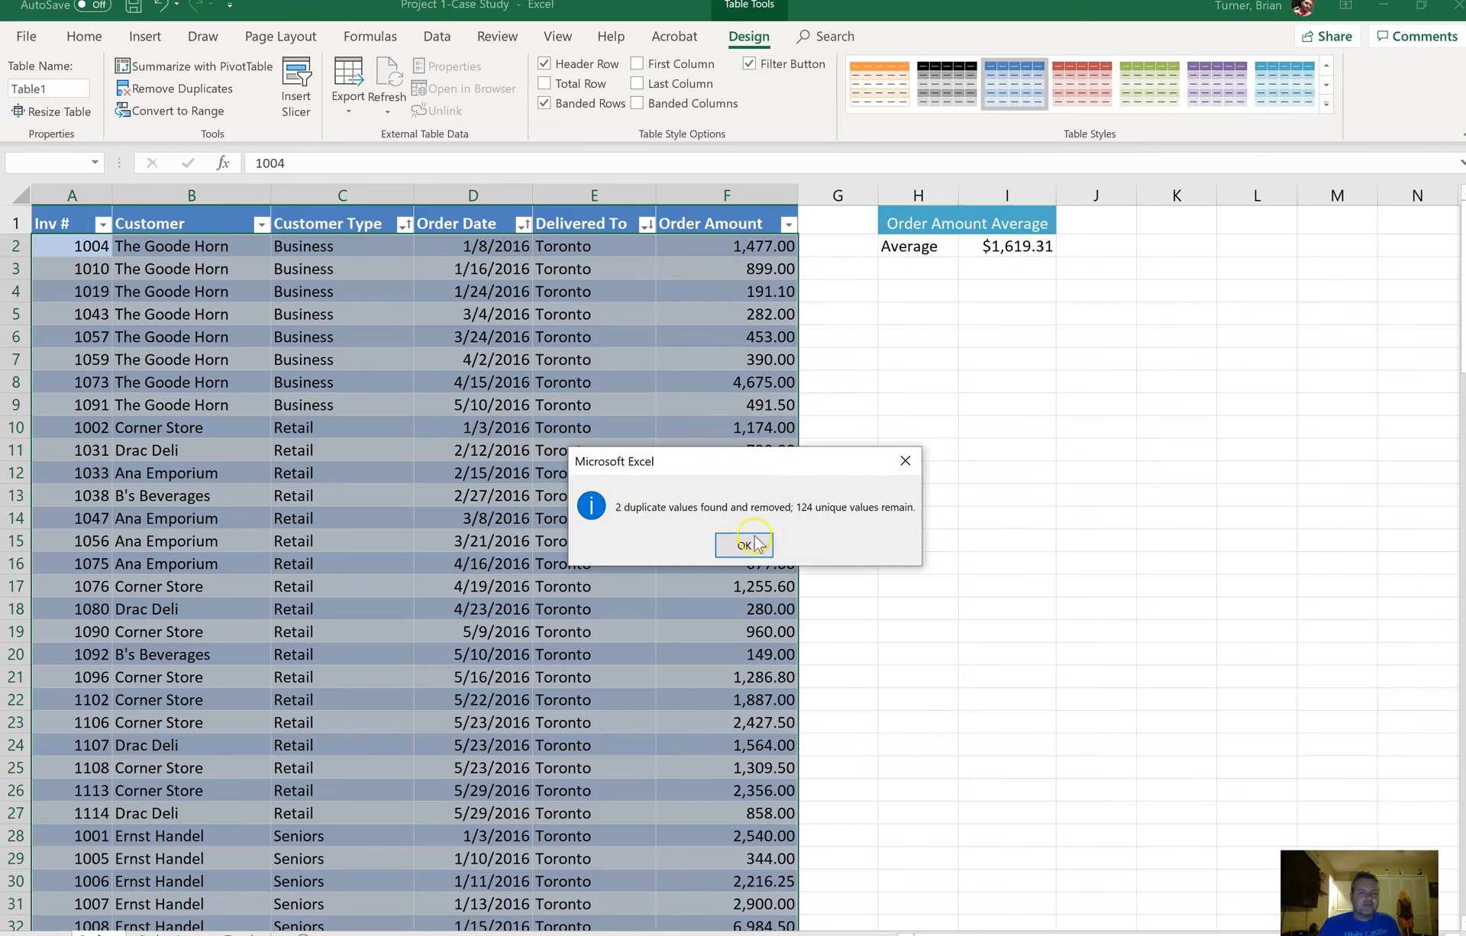
click(721, 544)
click(342, 496)
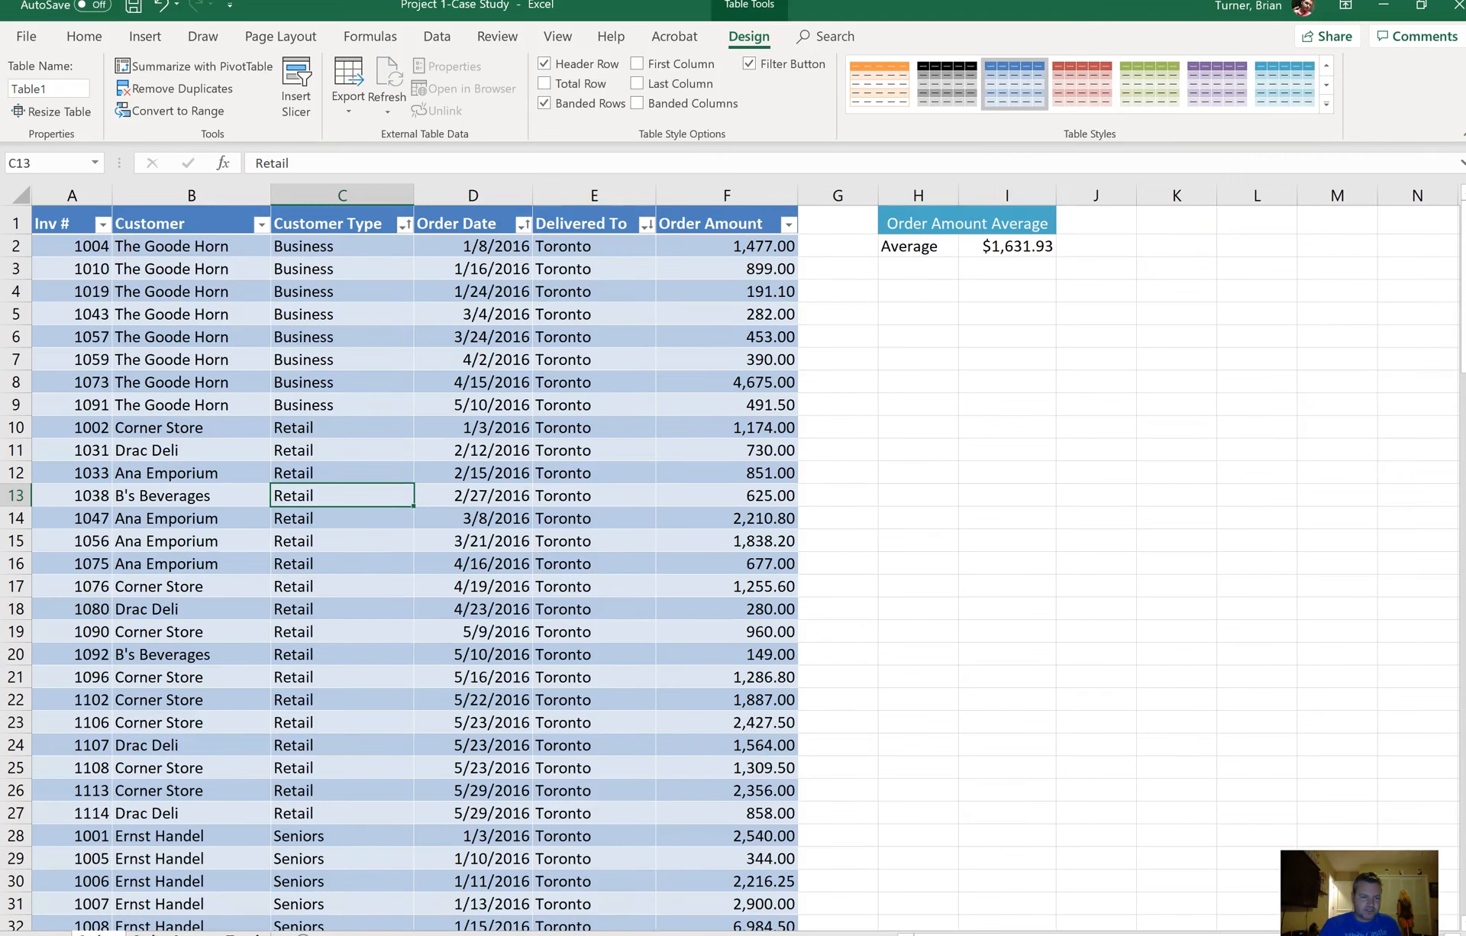
Step: On the worksheet with discounts and net amounts, start a Subtotal grouped at each change in Customer Type
click(196, 934)
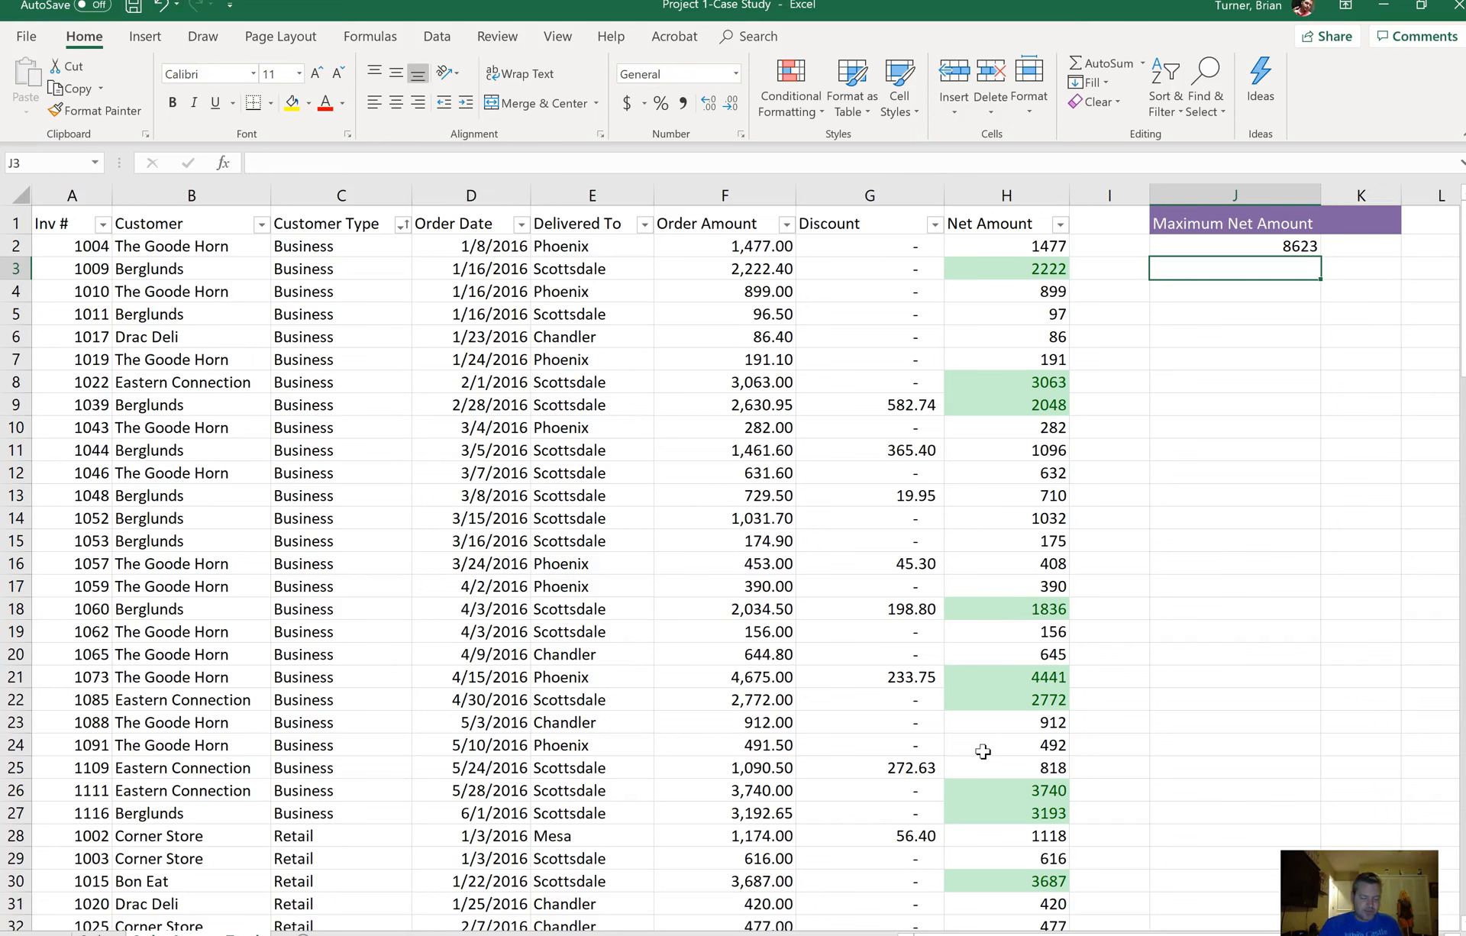
click(598, 583)
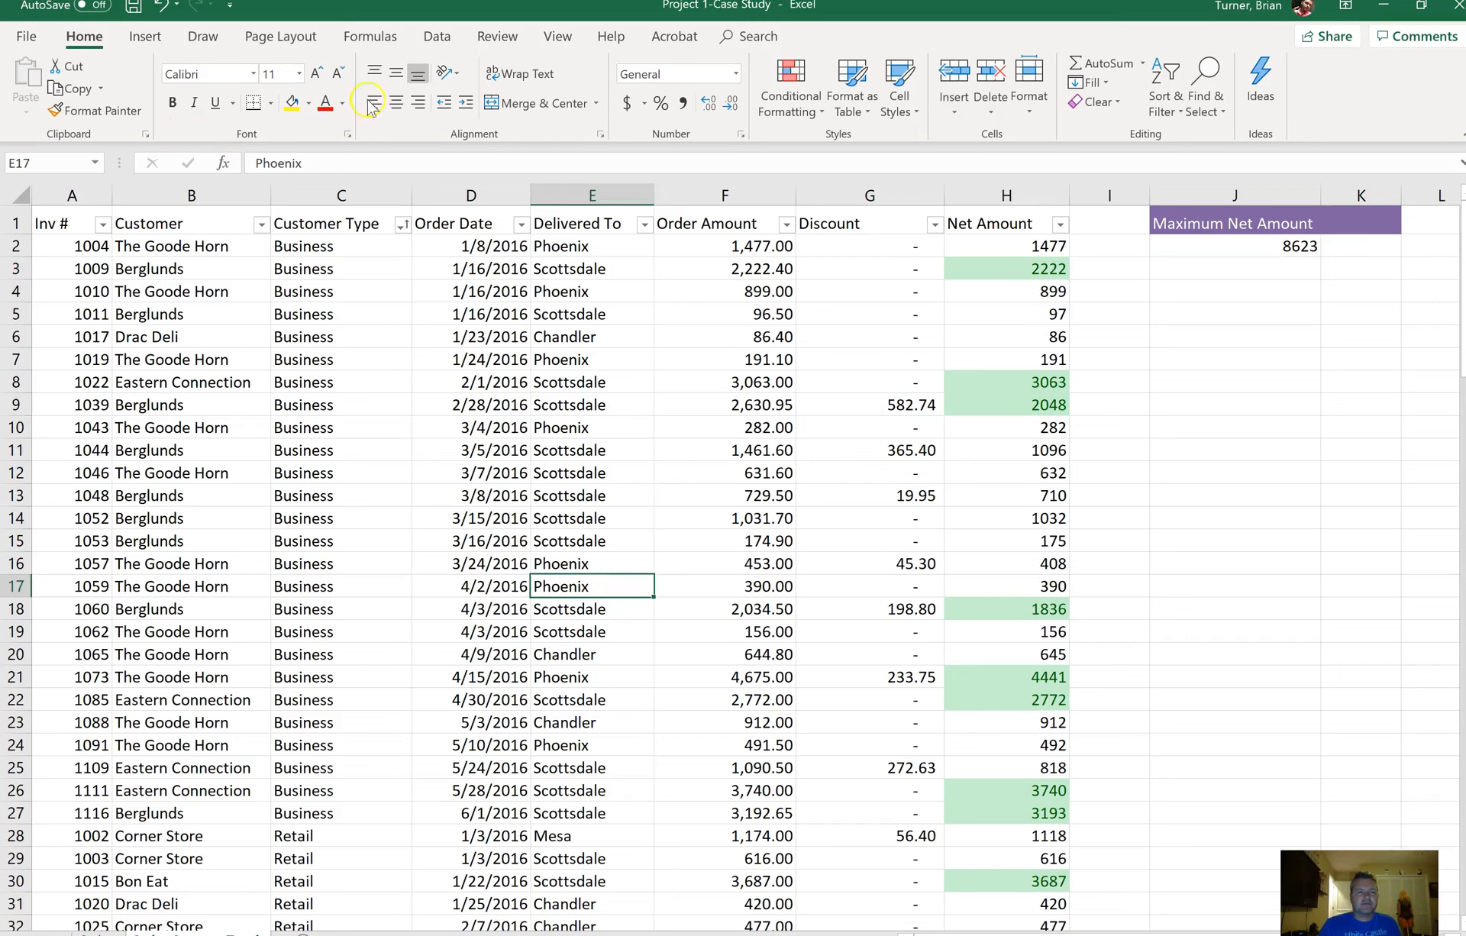
click(389, 37)
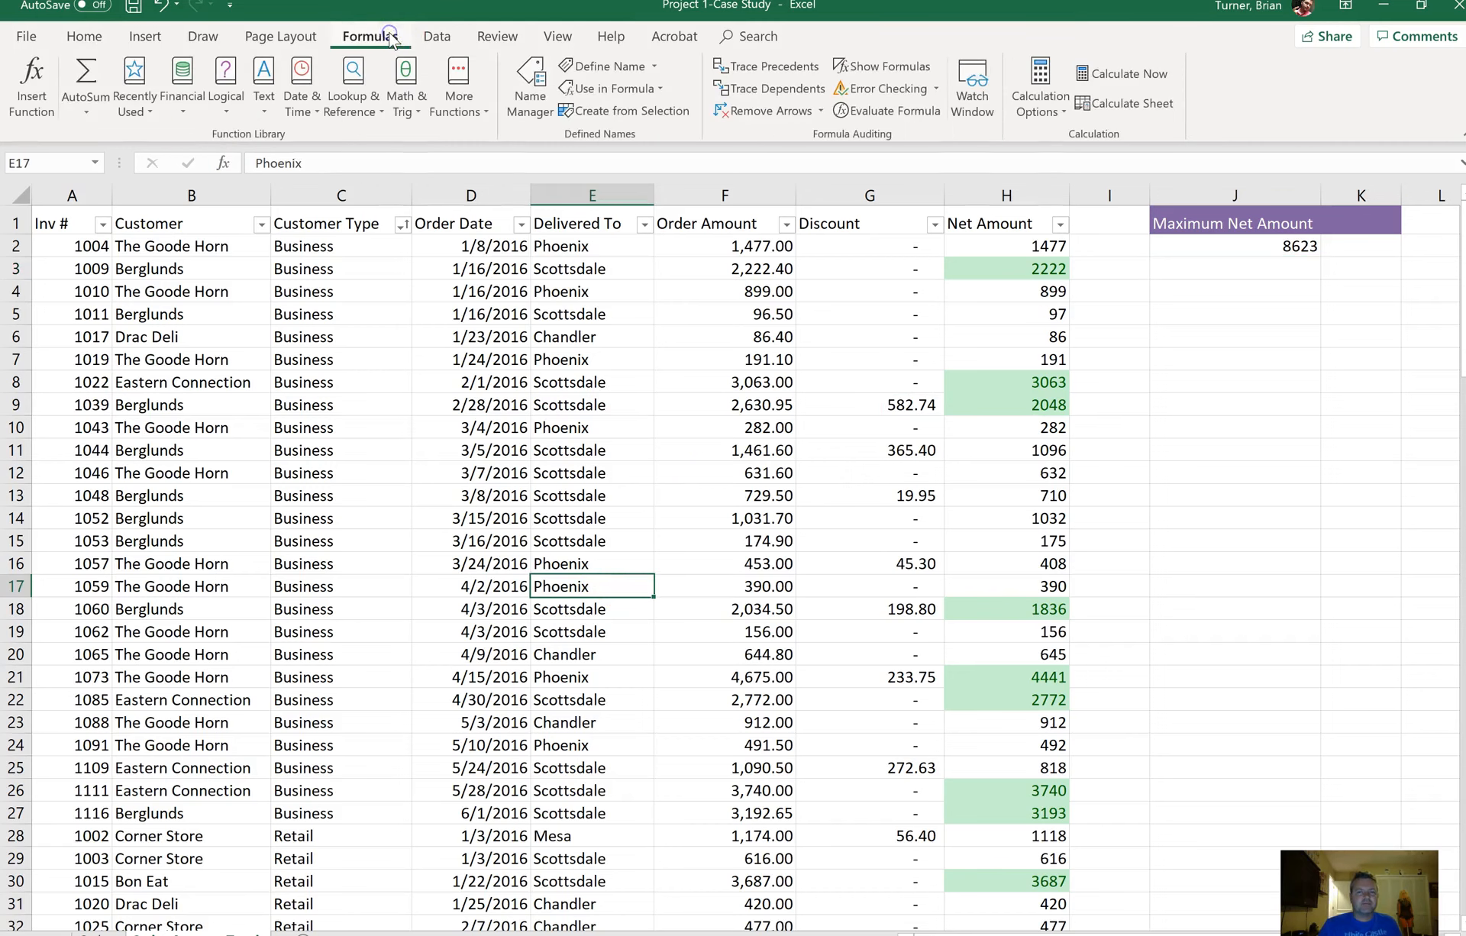
click(437, 36)
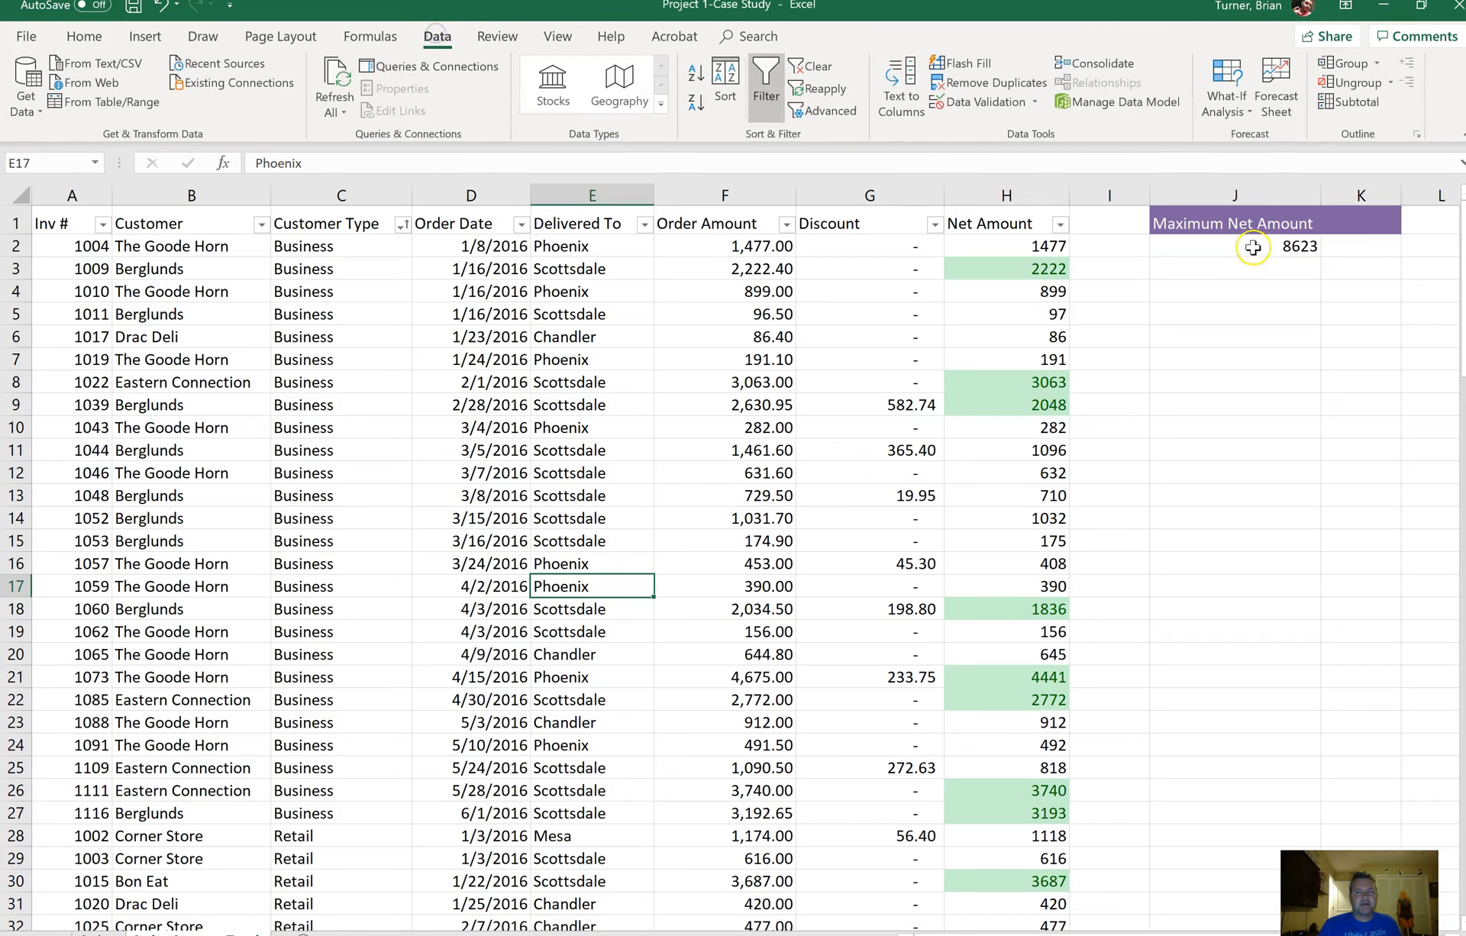
click(1350, 101)
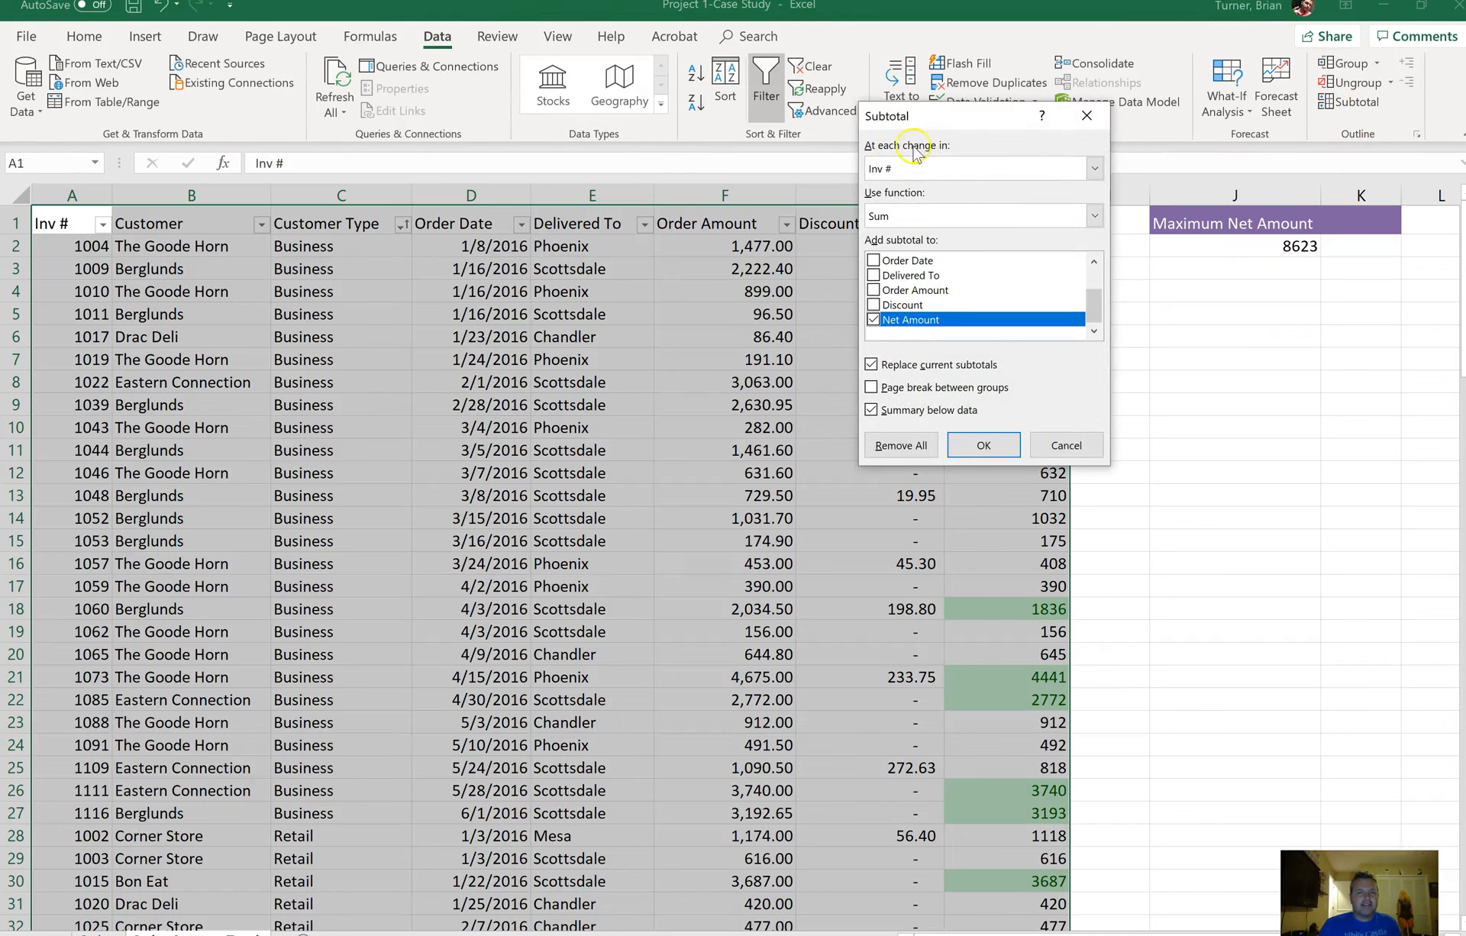
click(966, 170)
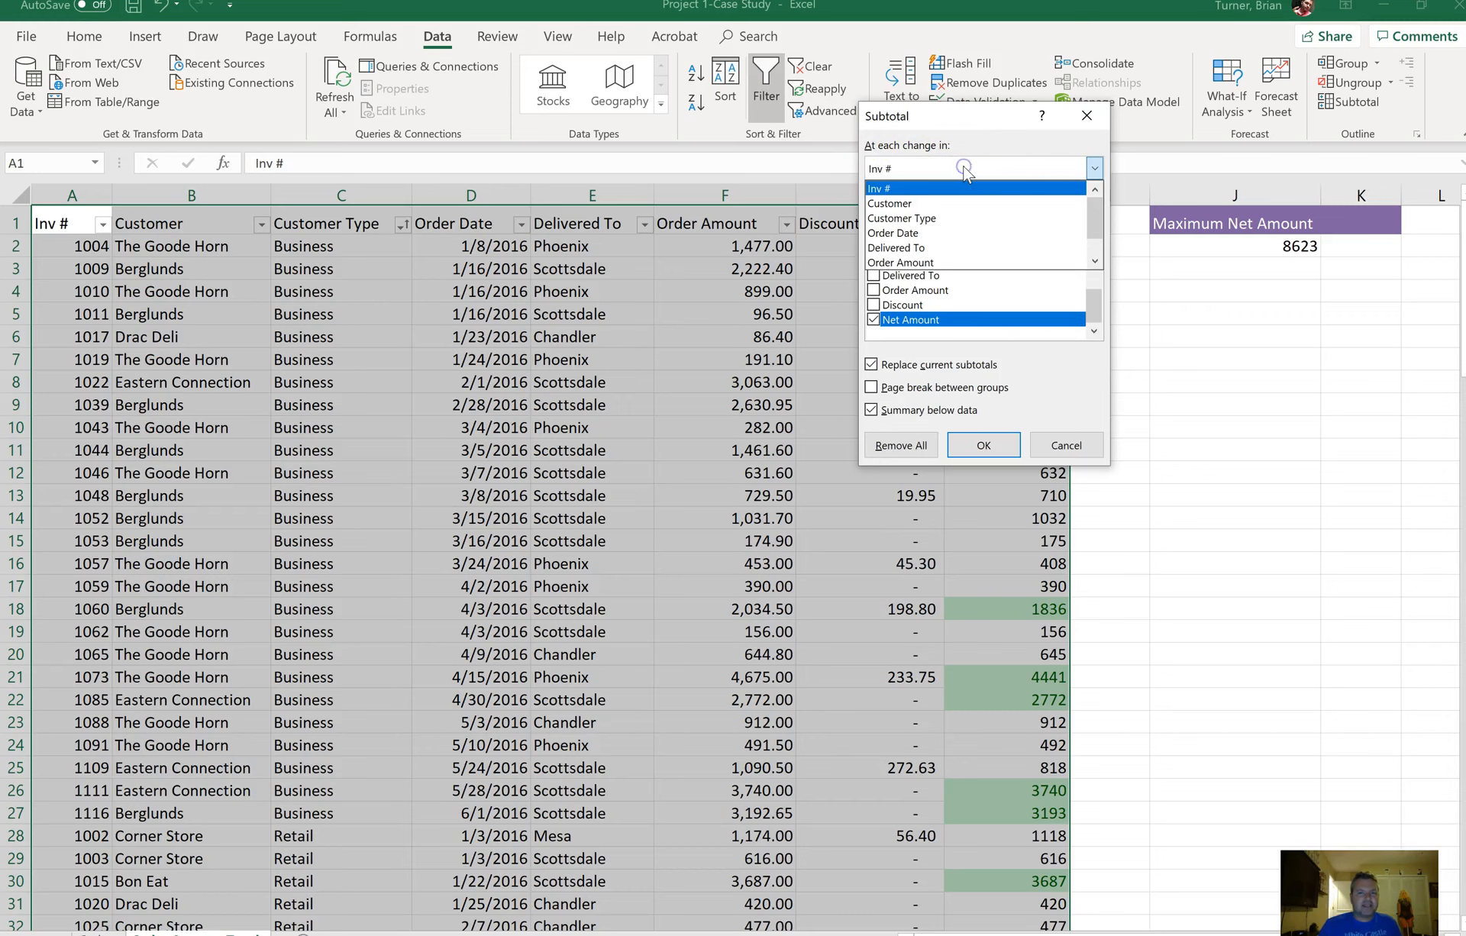
click(959, 216)
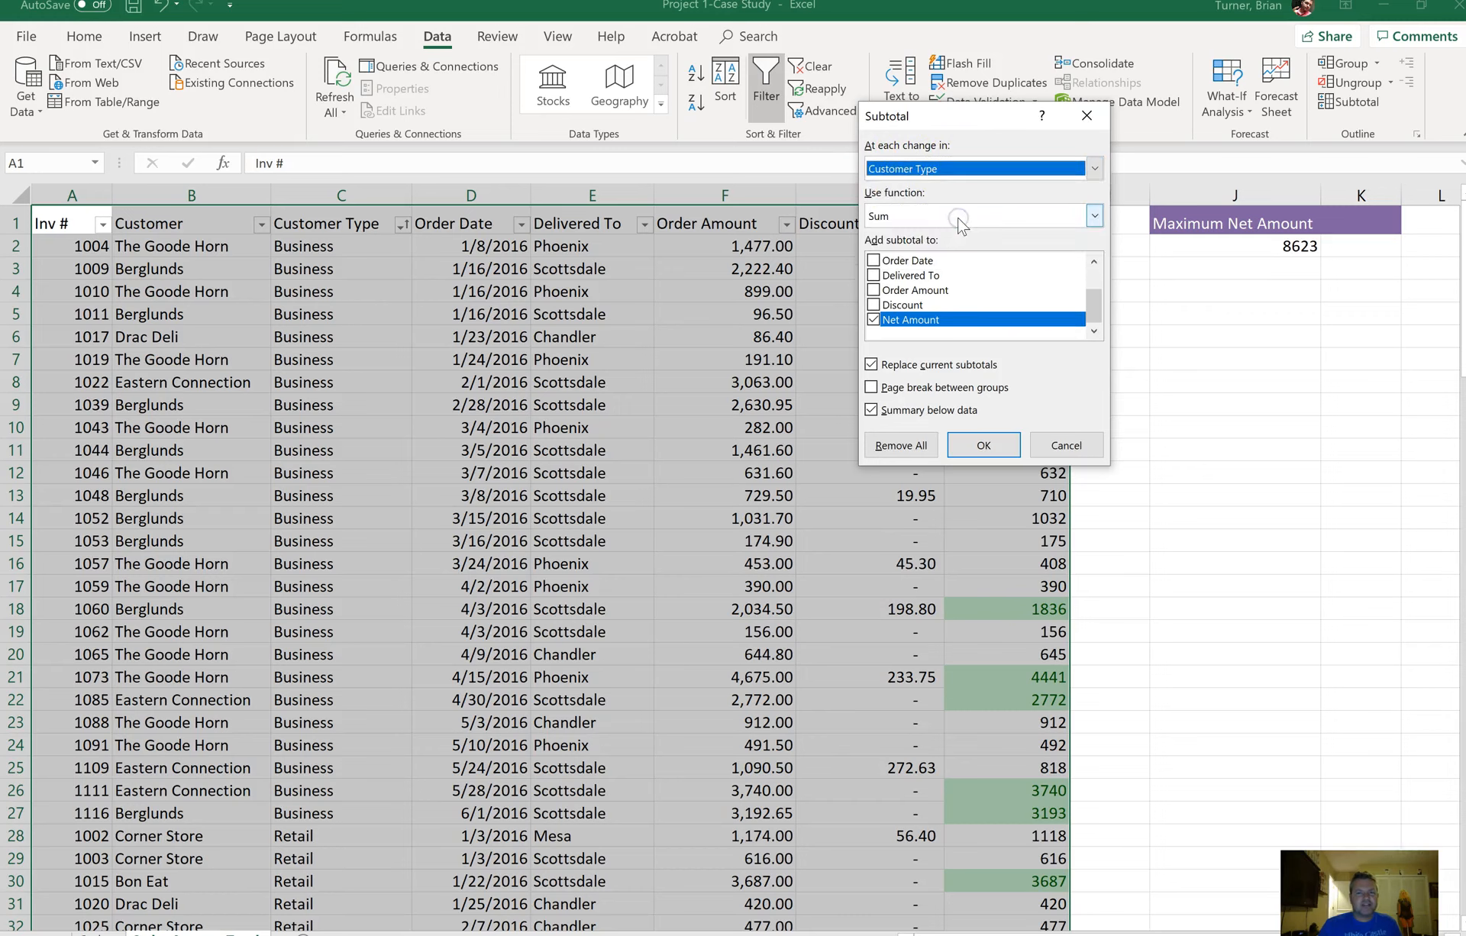
Step: Apply Sum subtotals to Net Amount with a page break between groups
click(911, 222)
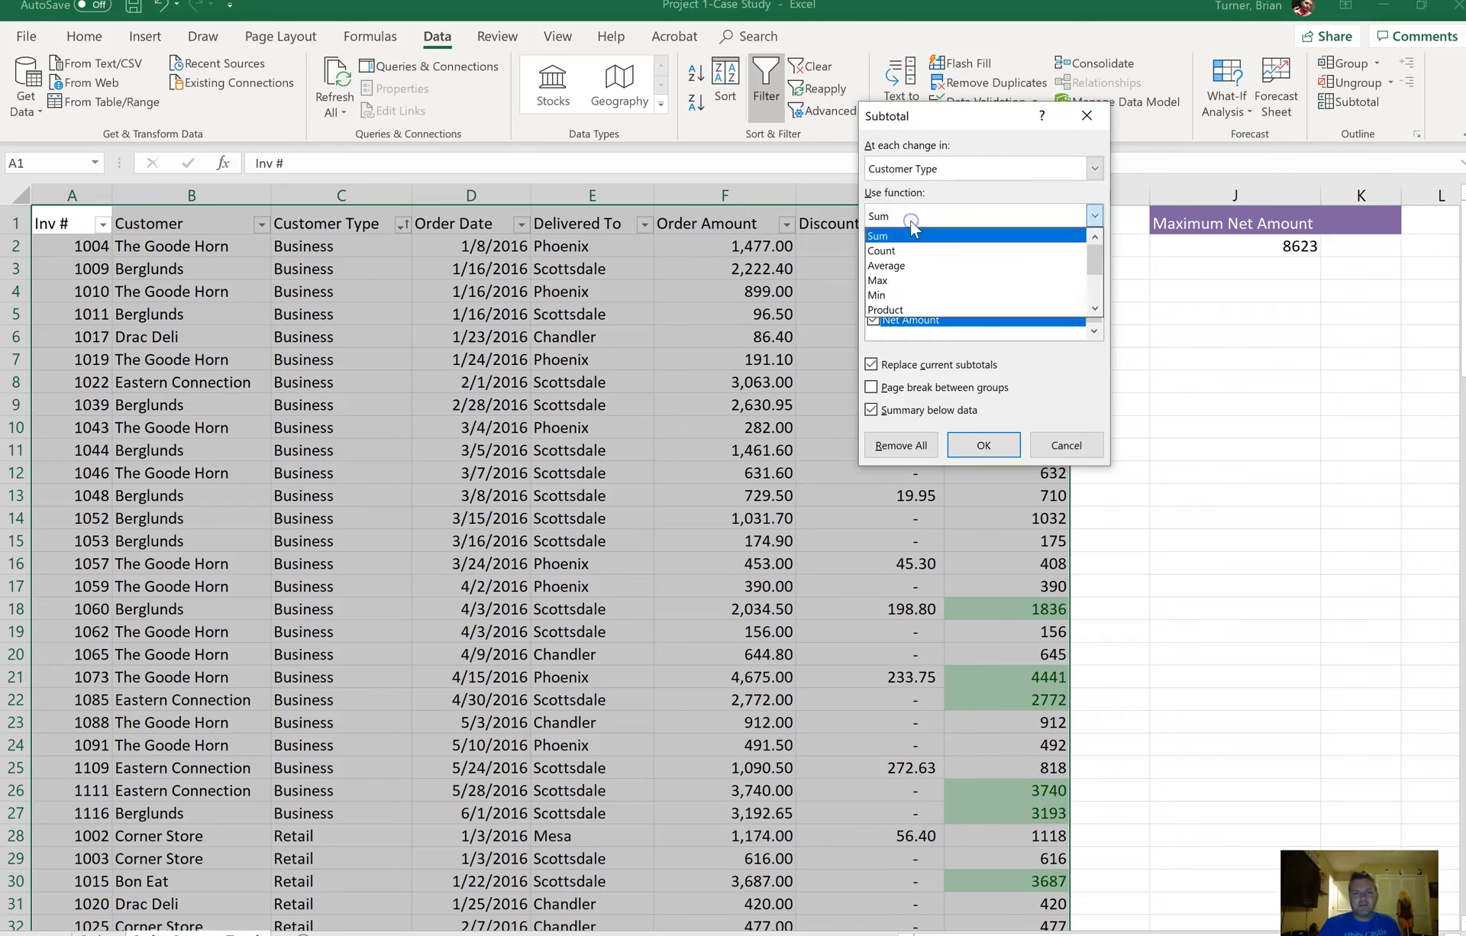
mouse_move(1095, 265)
mouse_down()
mouse_move(1095, 298)
mouse_move(1095, 267)
mouse_up()
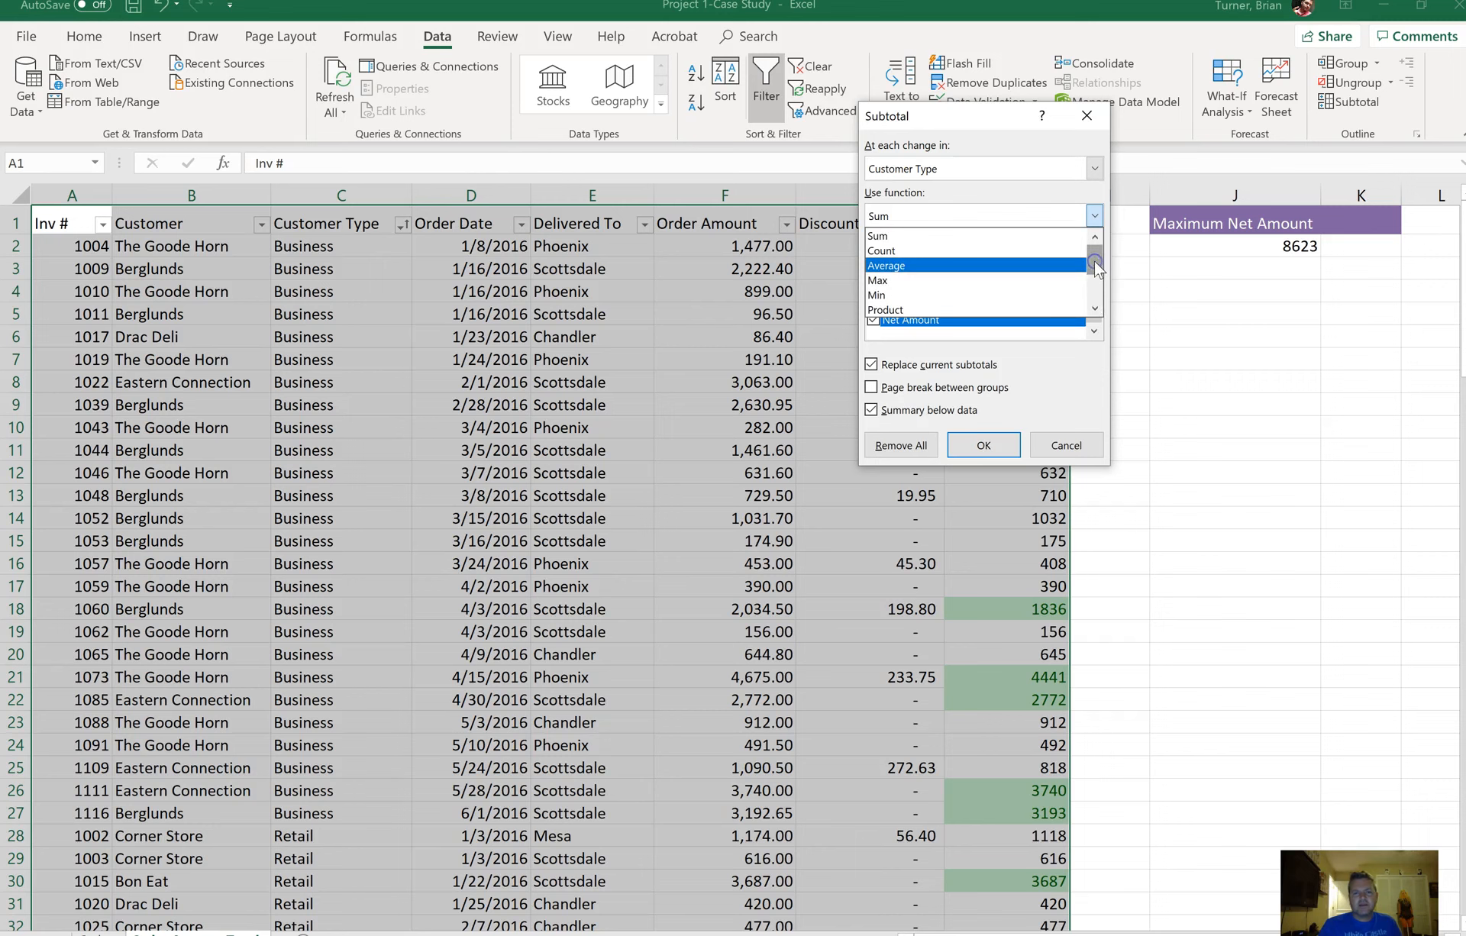
click(1004, 188)
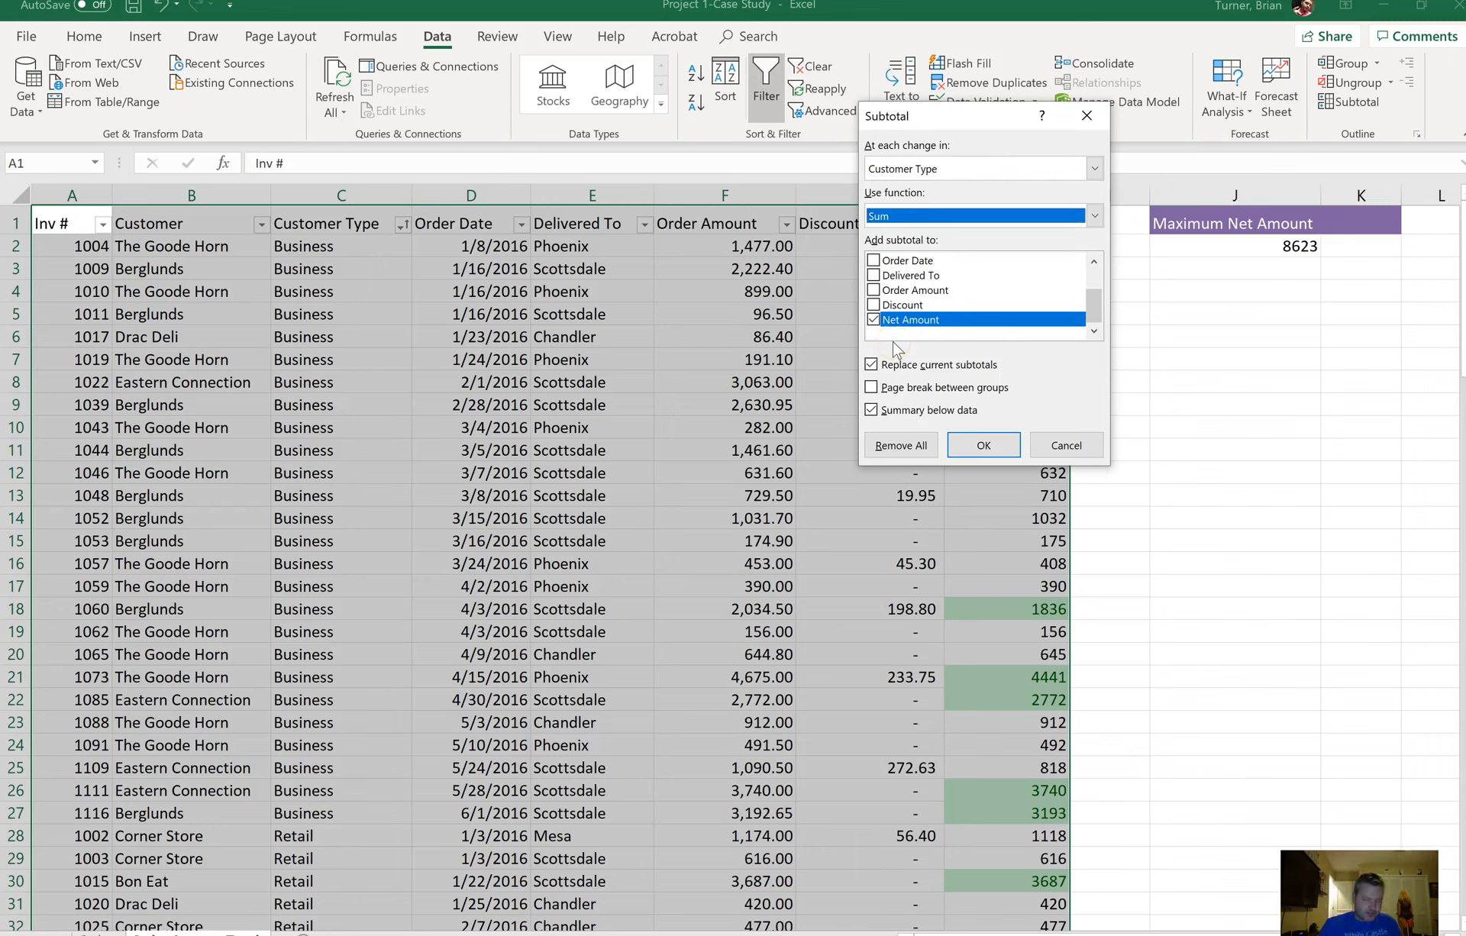
click(876, 320)
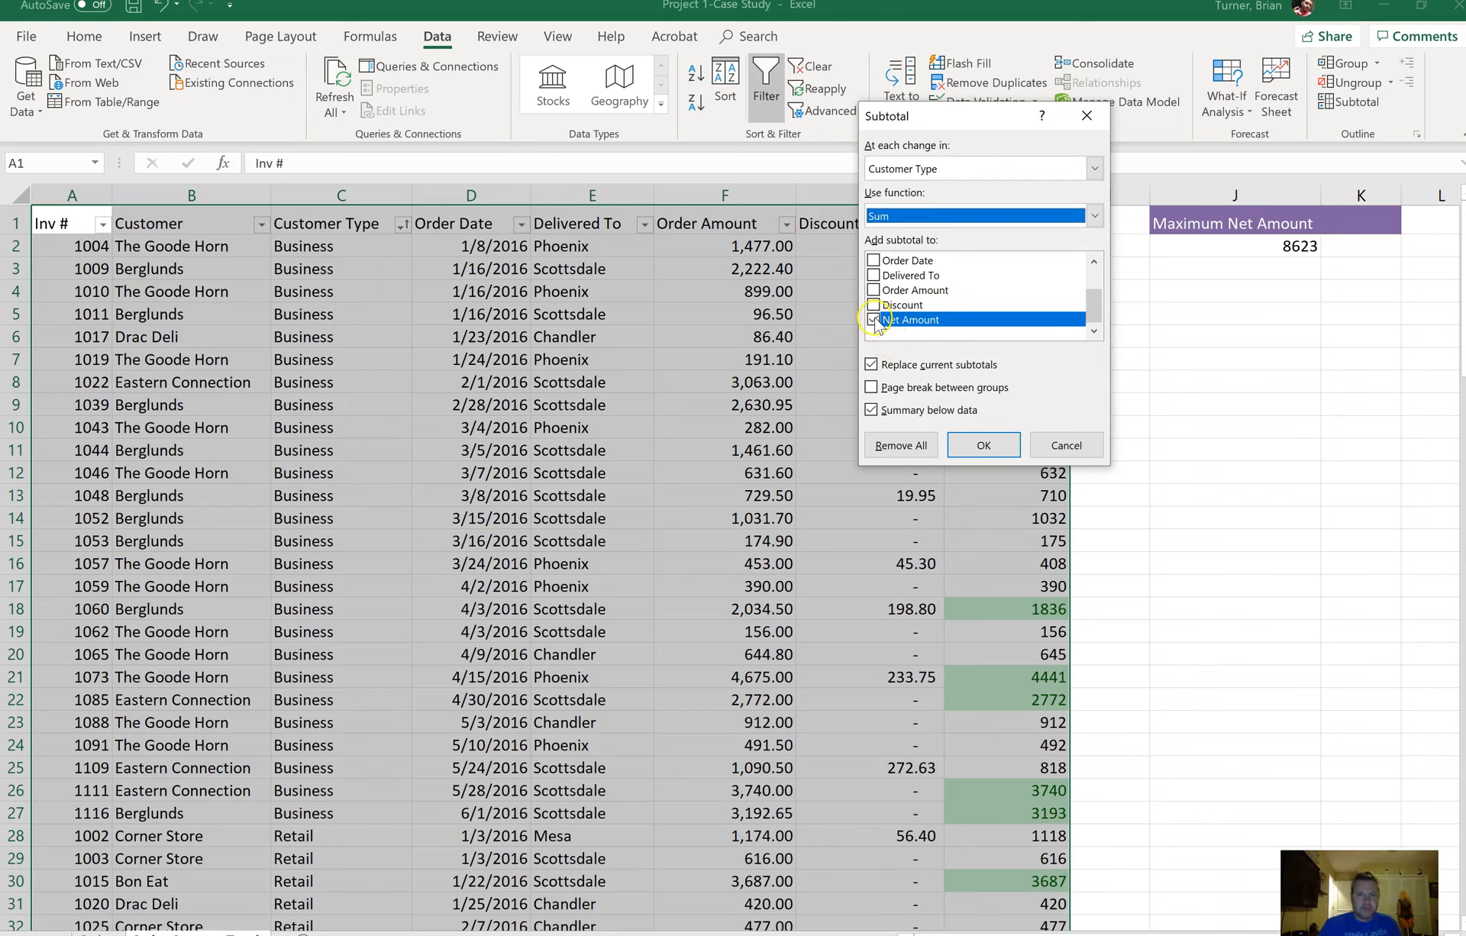
click(873, 388)
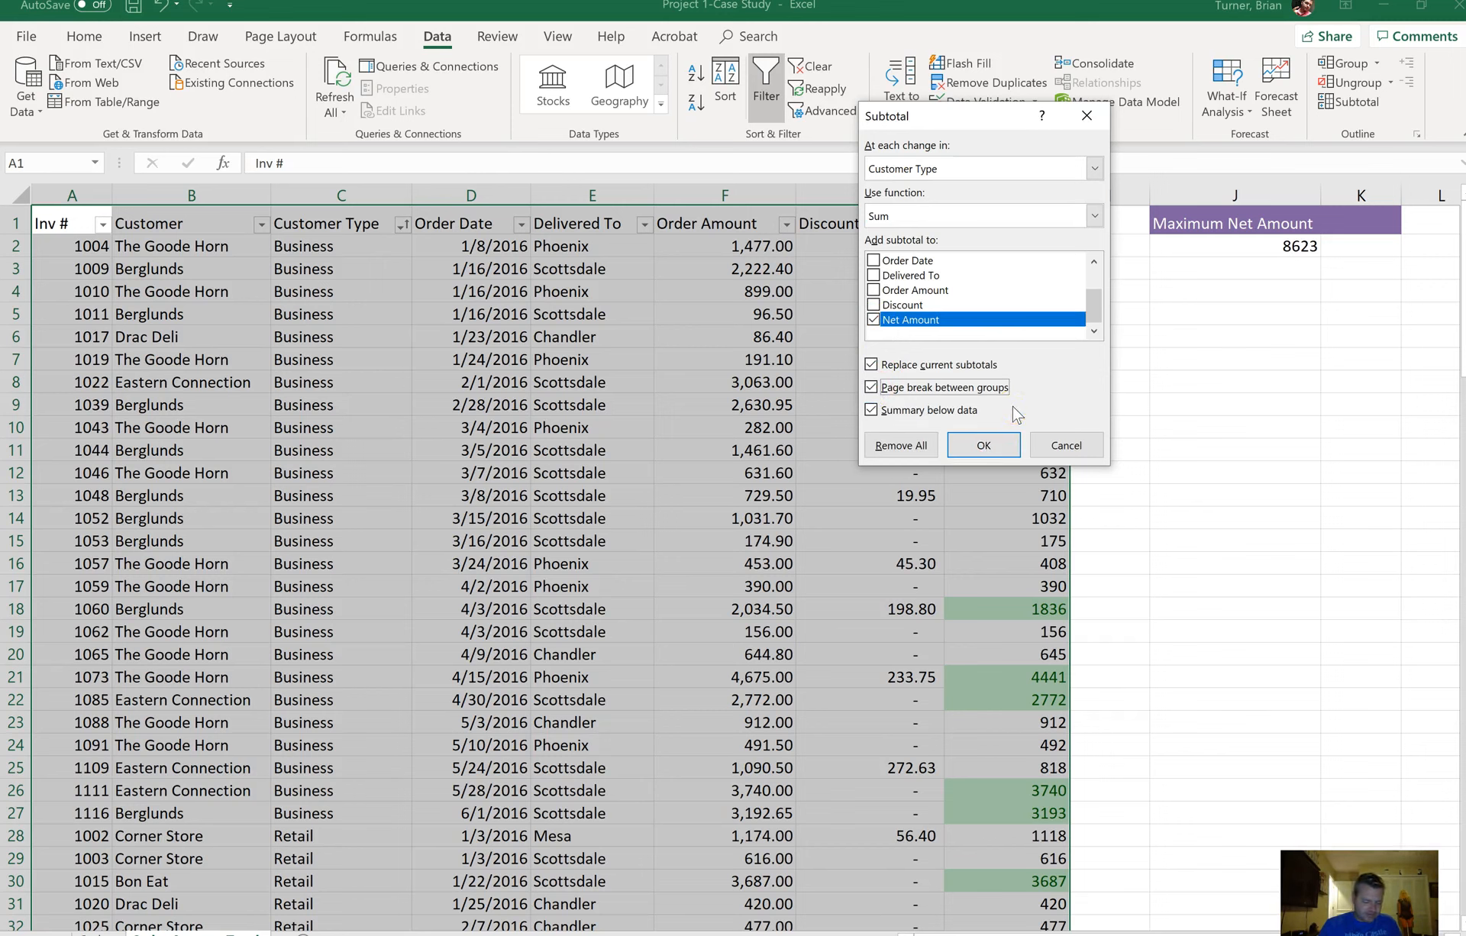
click(999, 449)
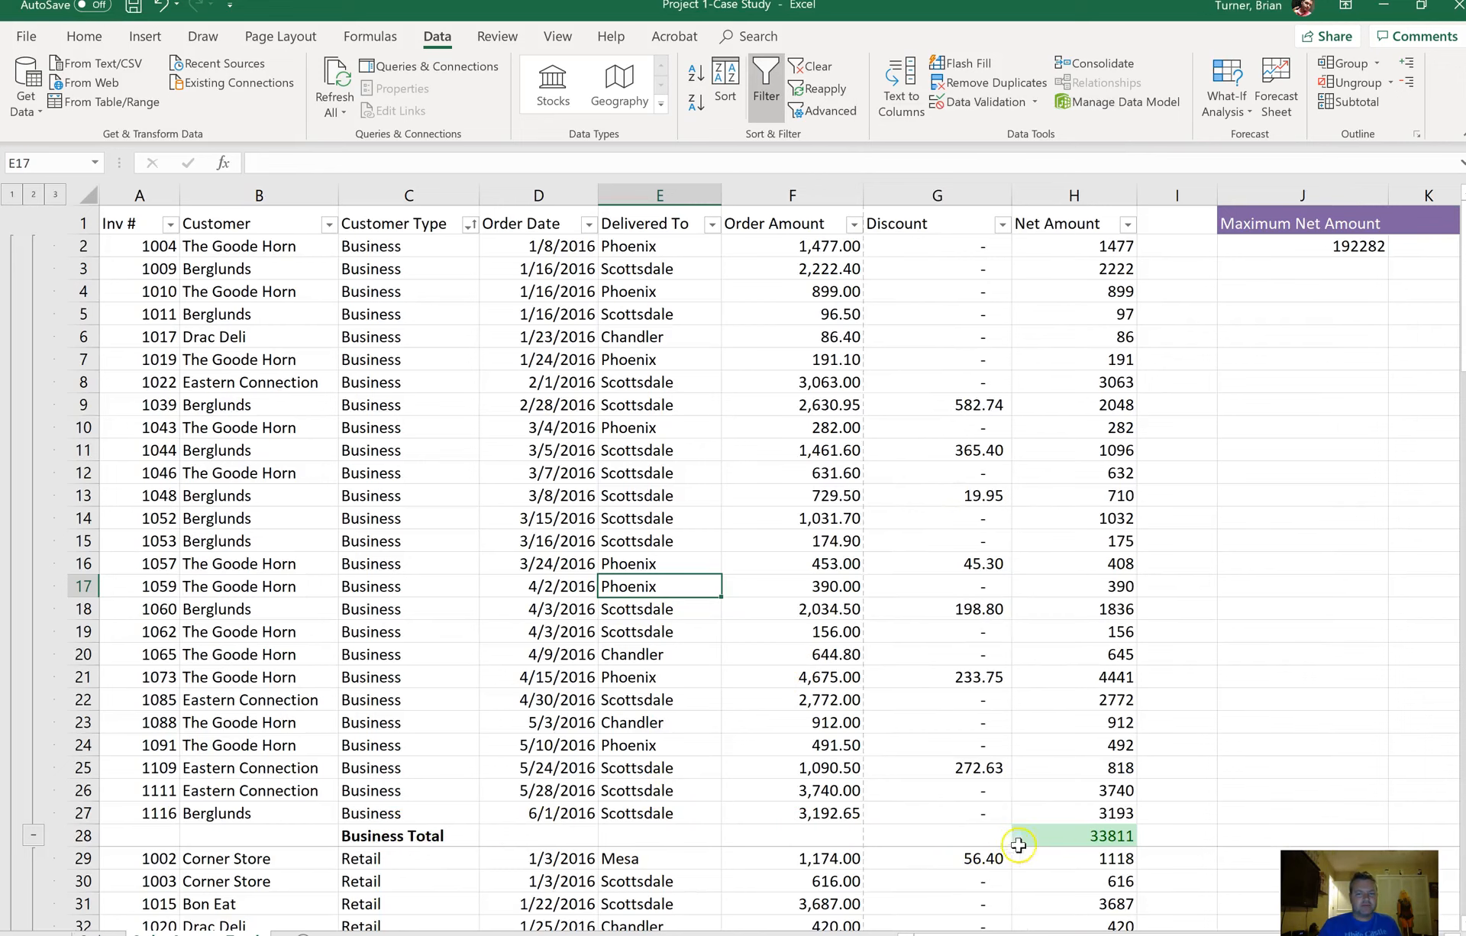
click(1062, 835)
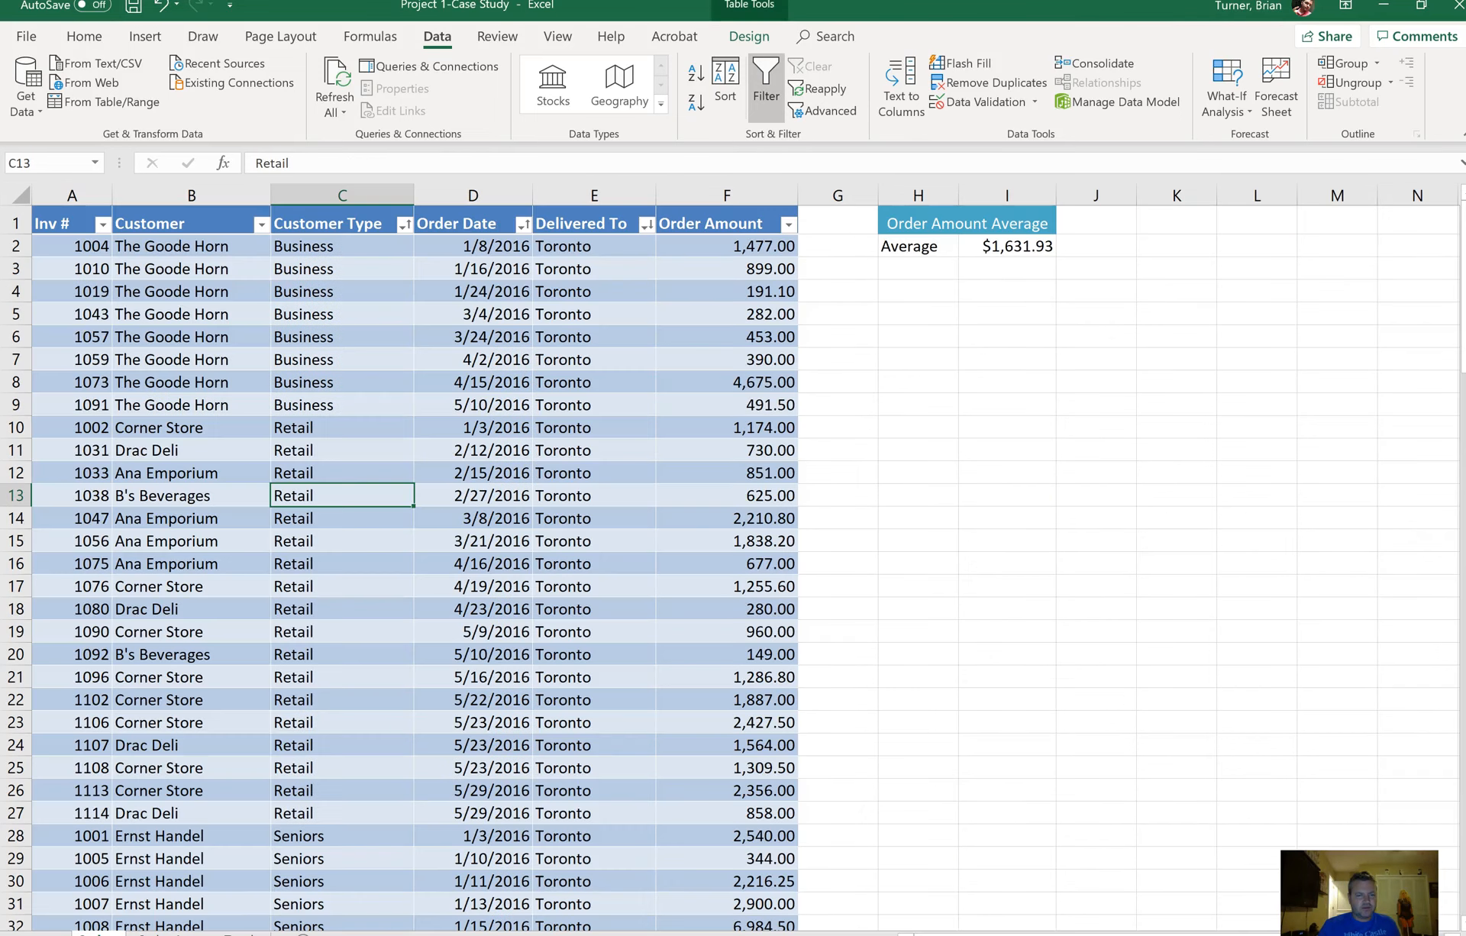
Step: On the Orders worksheet, define the name Business for the Business customers' Order Amount cells F2:F9, with Workbook scope
click(397, 253)
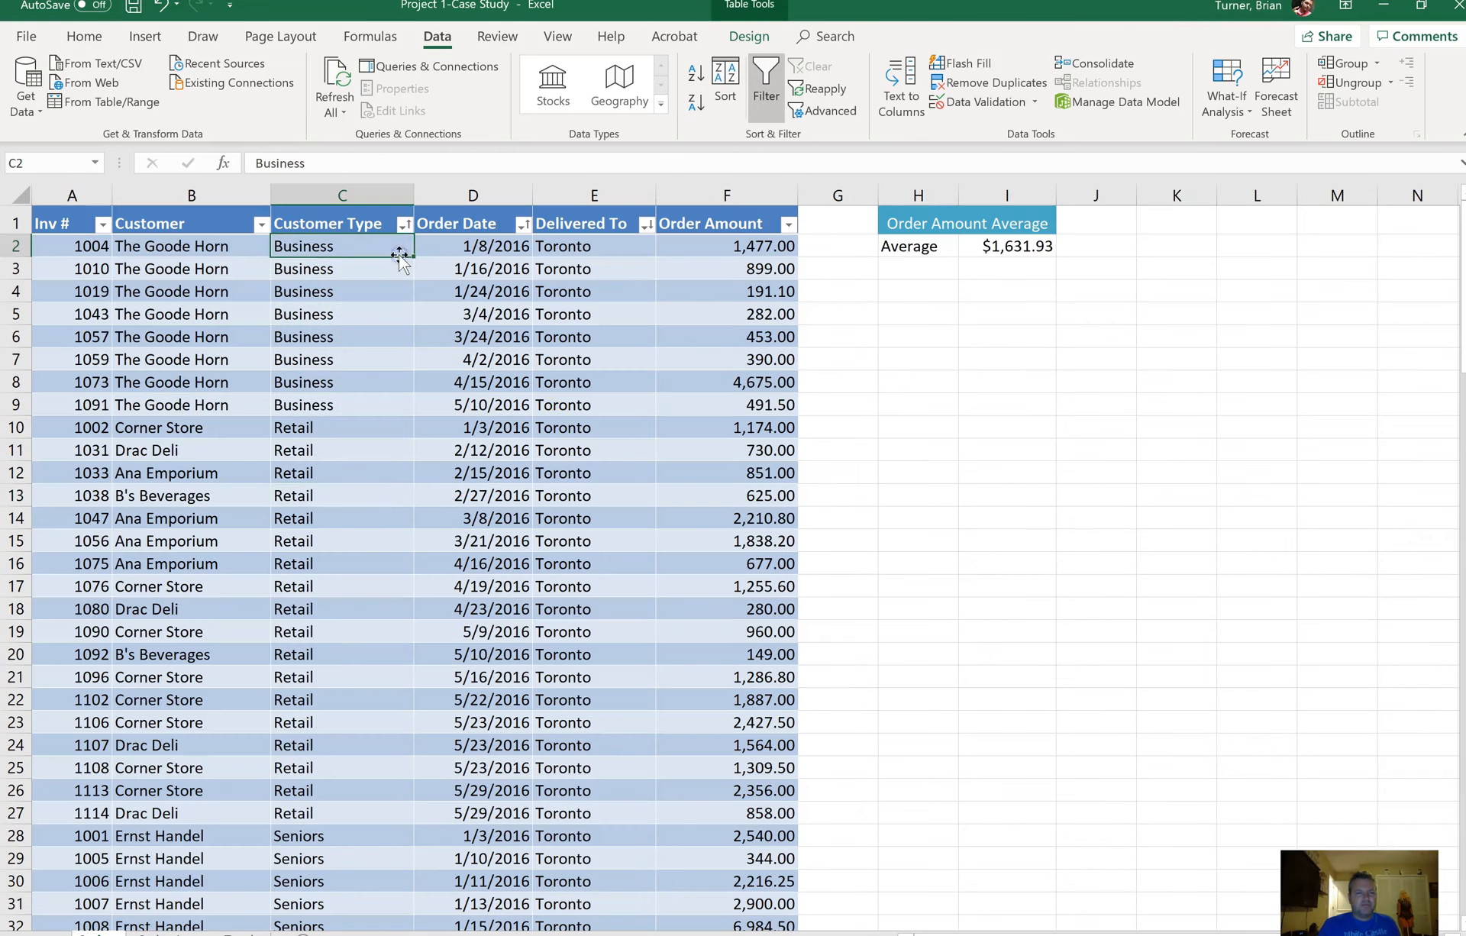
drag(749, 246, 735, 400)
click(356, 37)
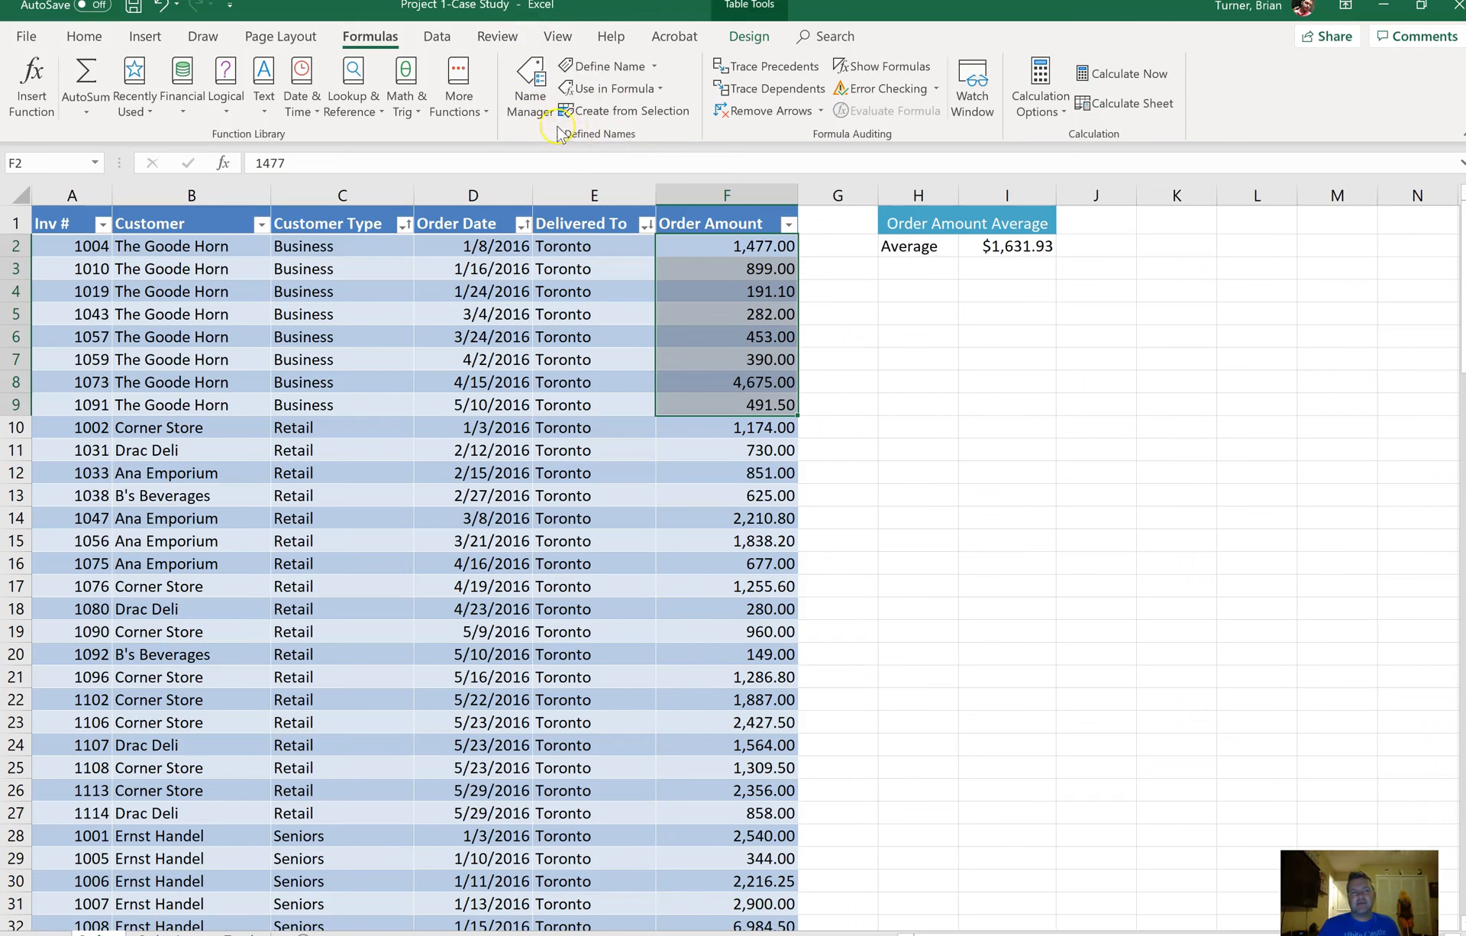
click(615, 67)
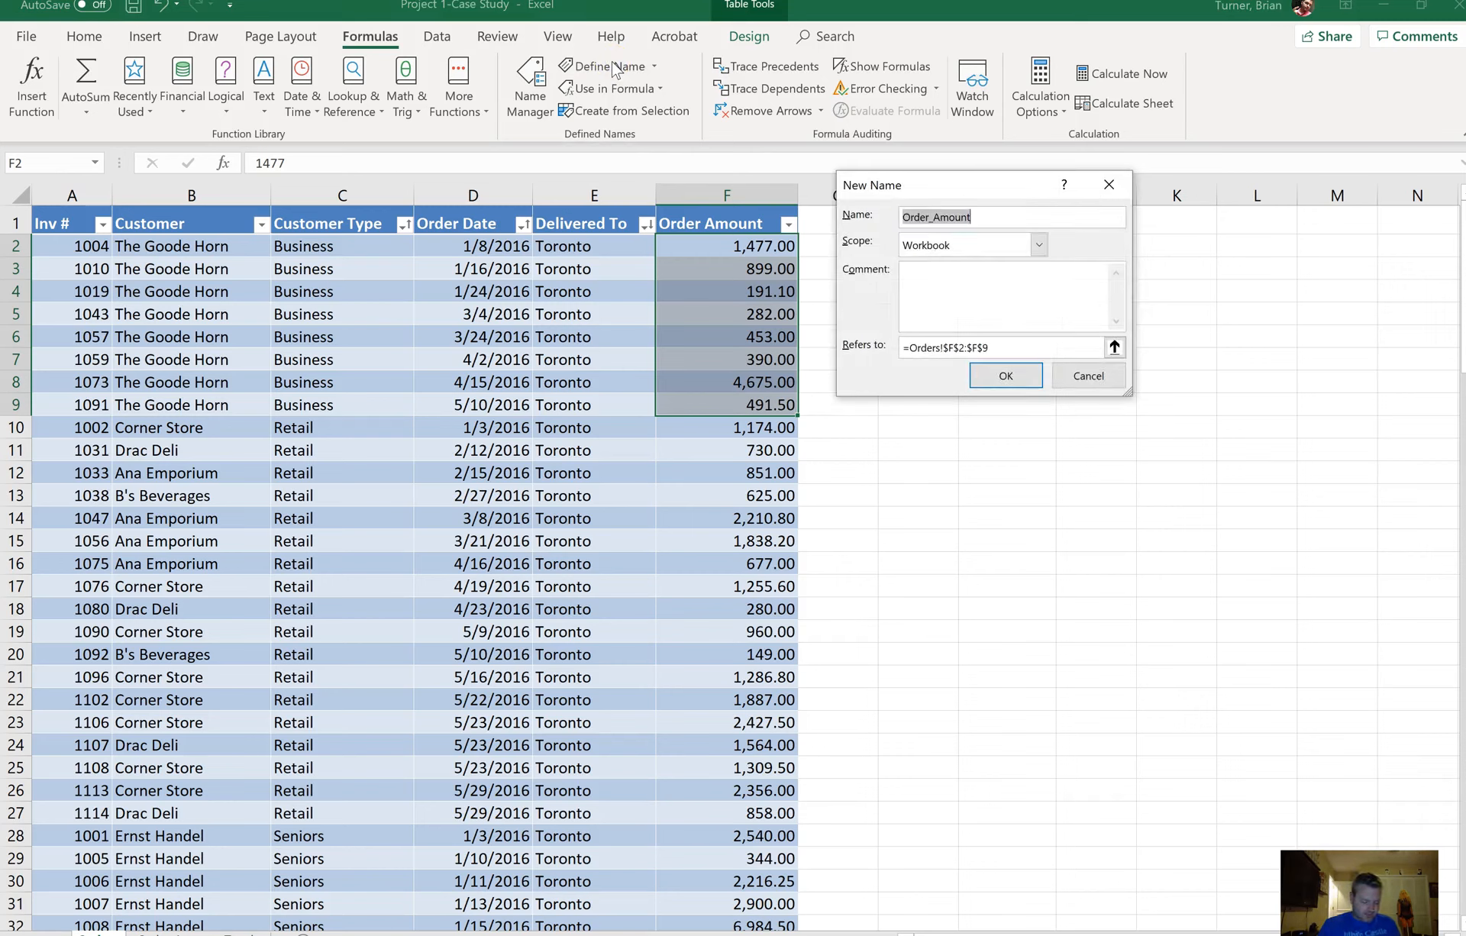
text(Business)
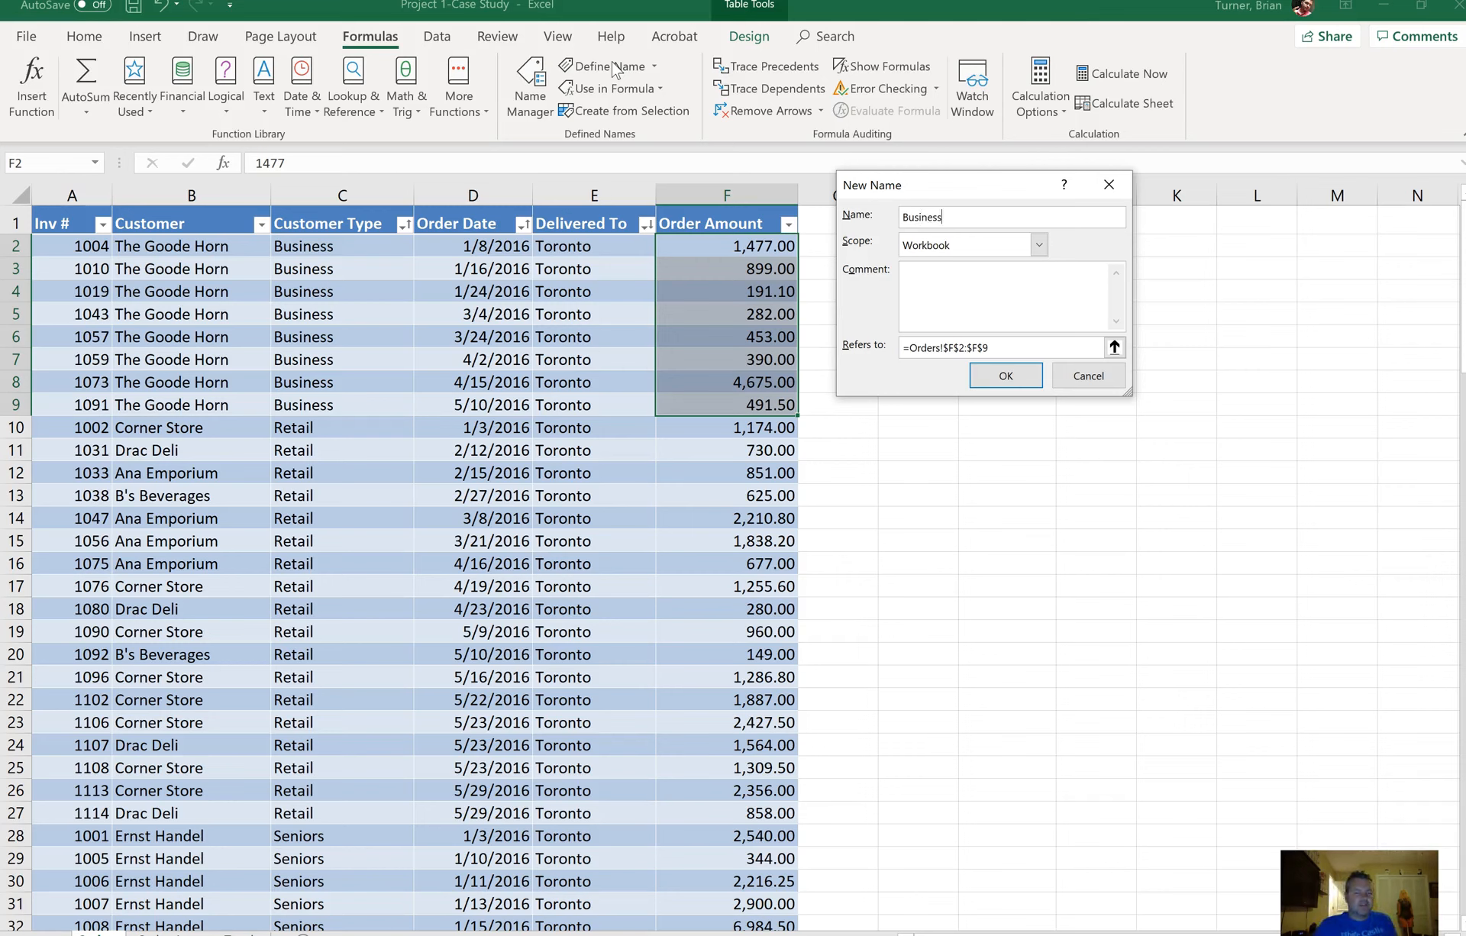
click(969, 350)
click(1005, 376)
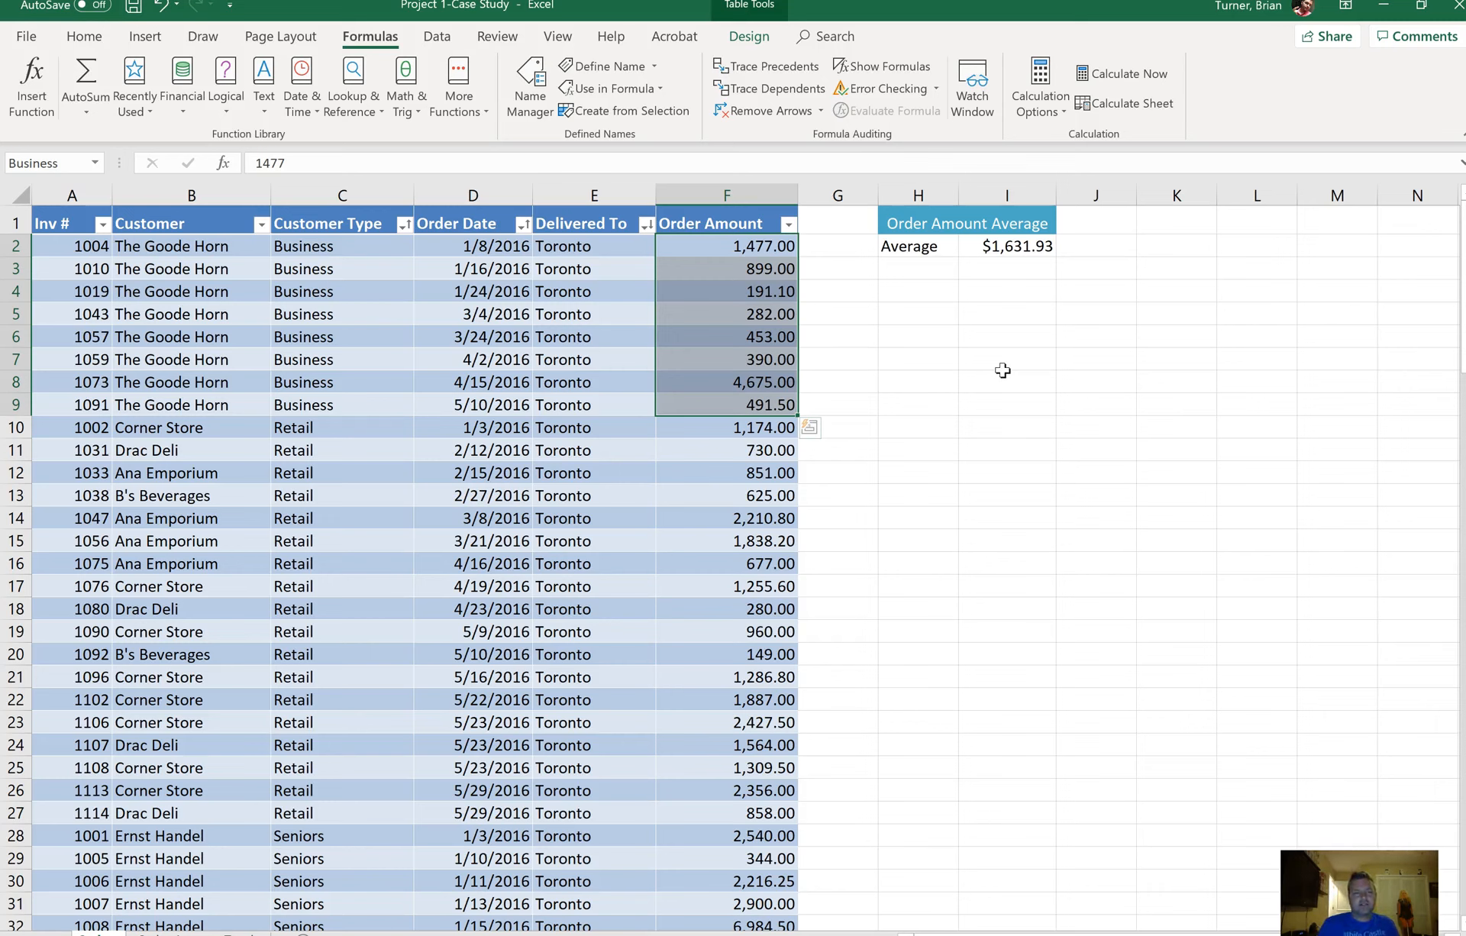
Step: Start the Document Inspector, saving the workbook first, and include Ink among the content to inspect
click(15, 37)
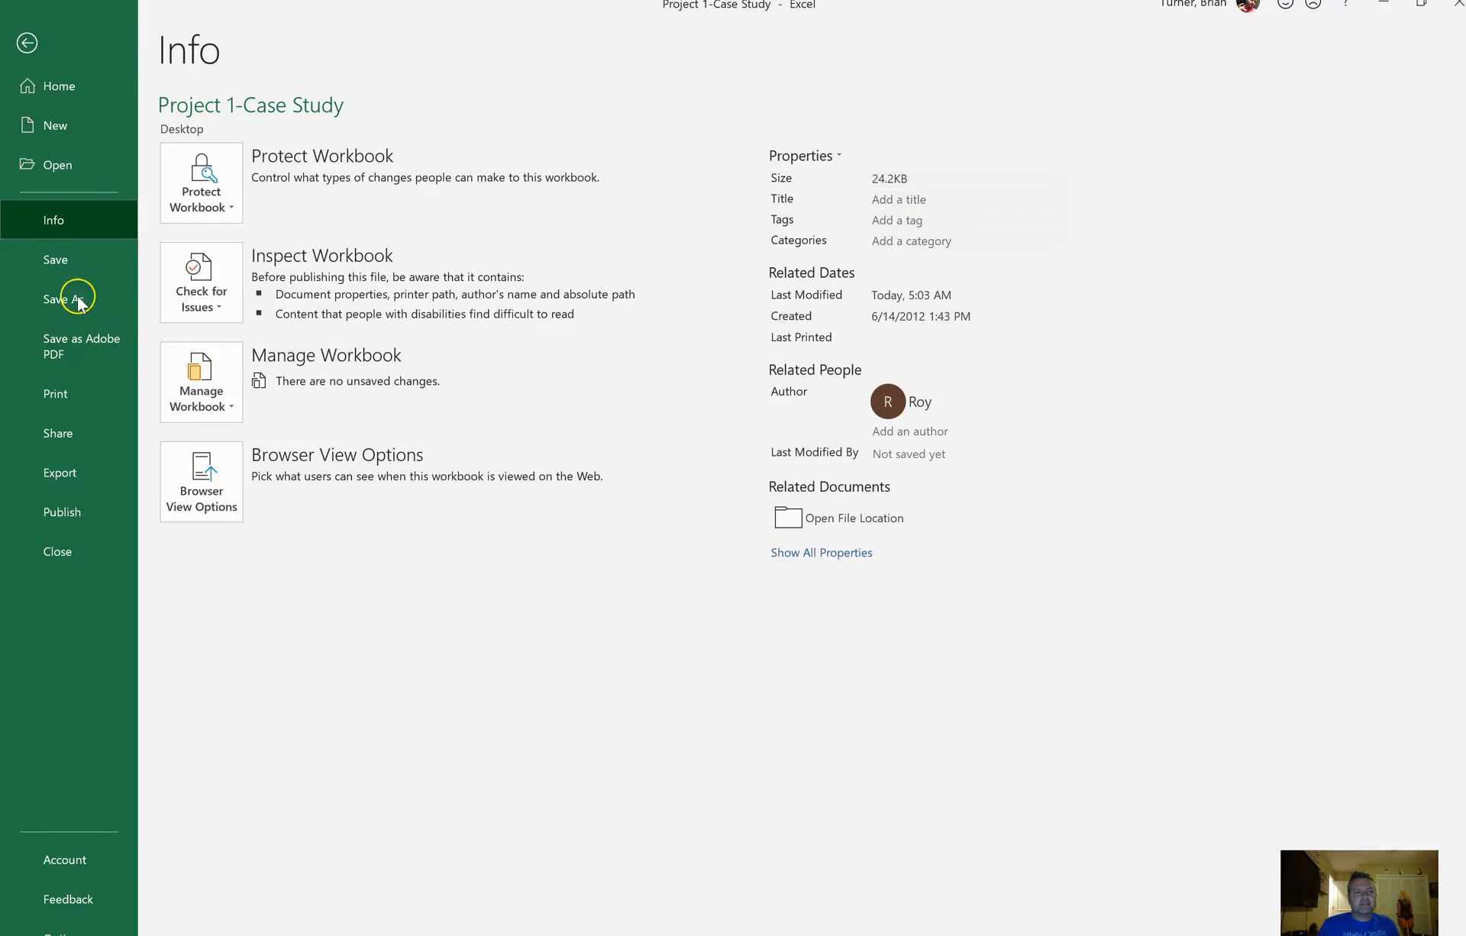
click(218, 298)
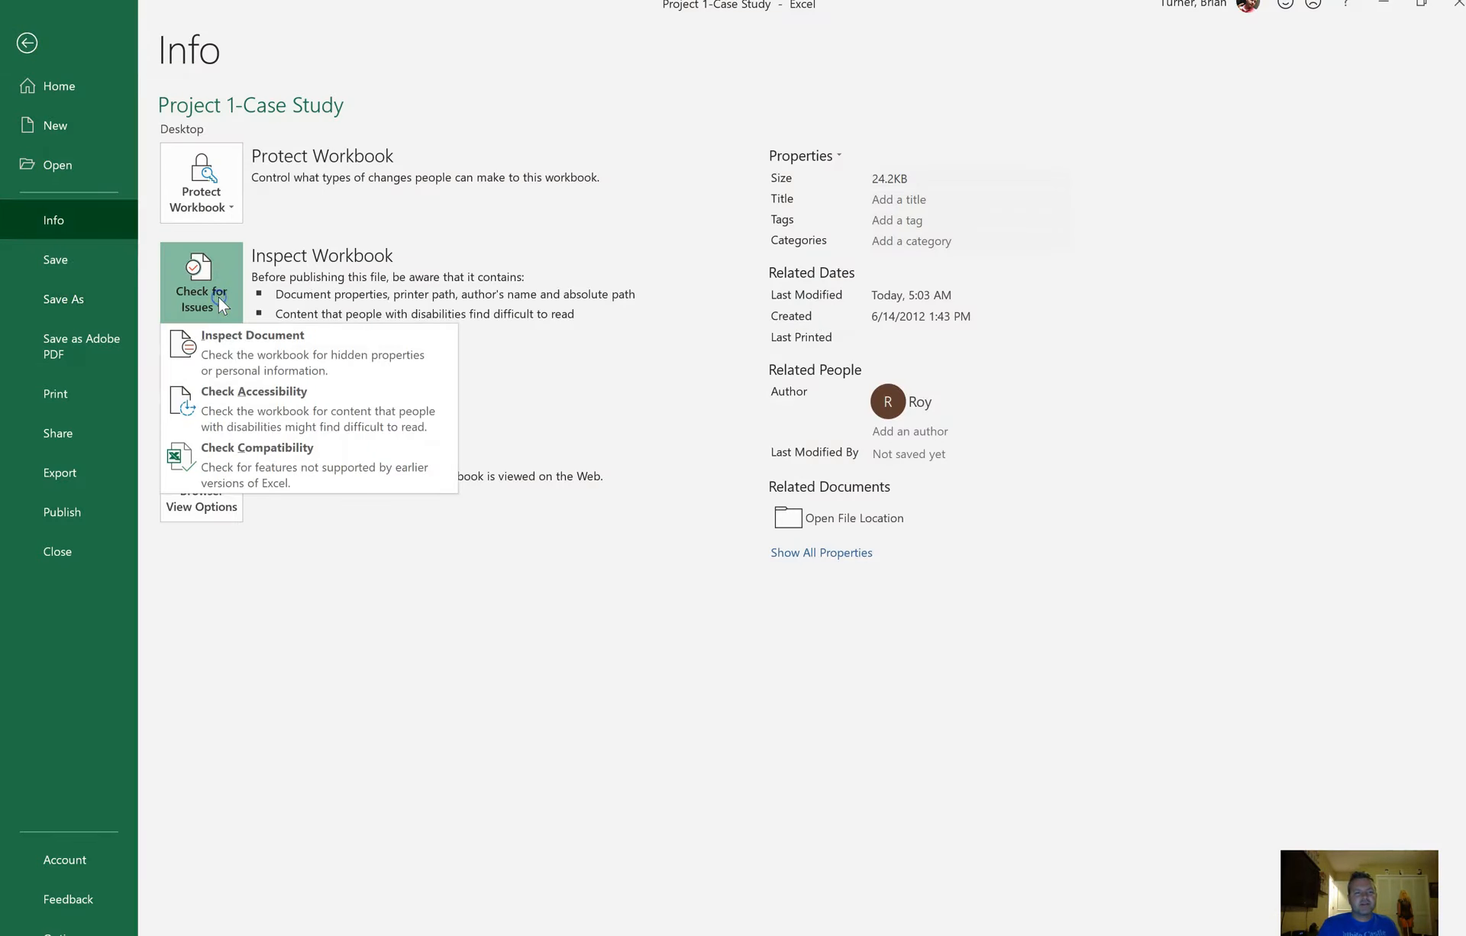
click(249, 359)
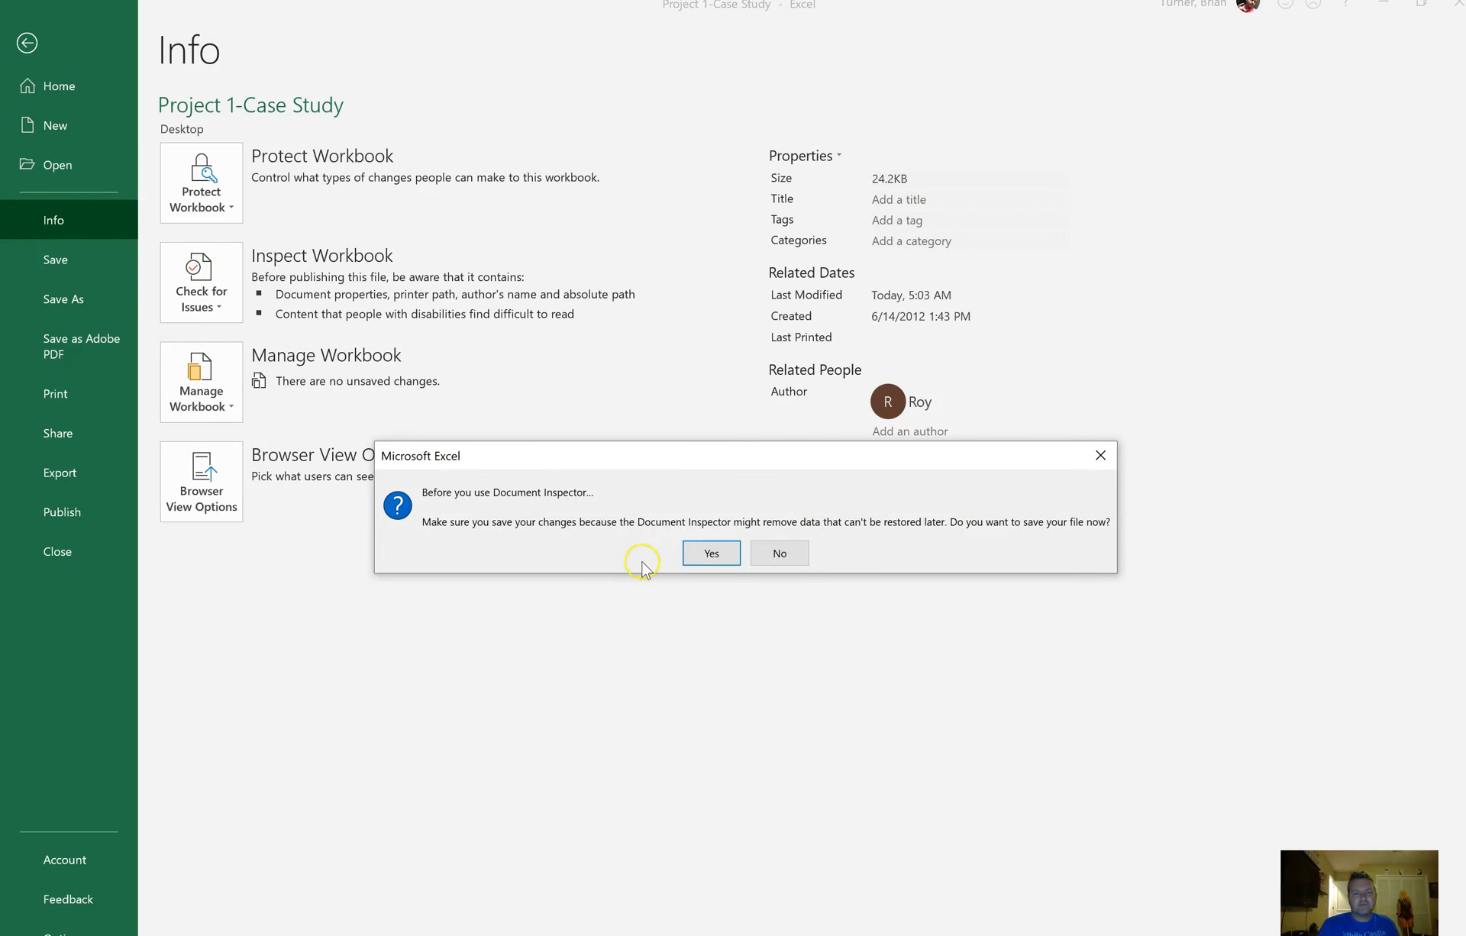
click(711, 555)
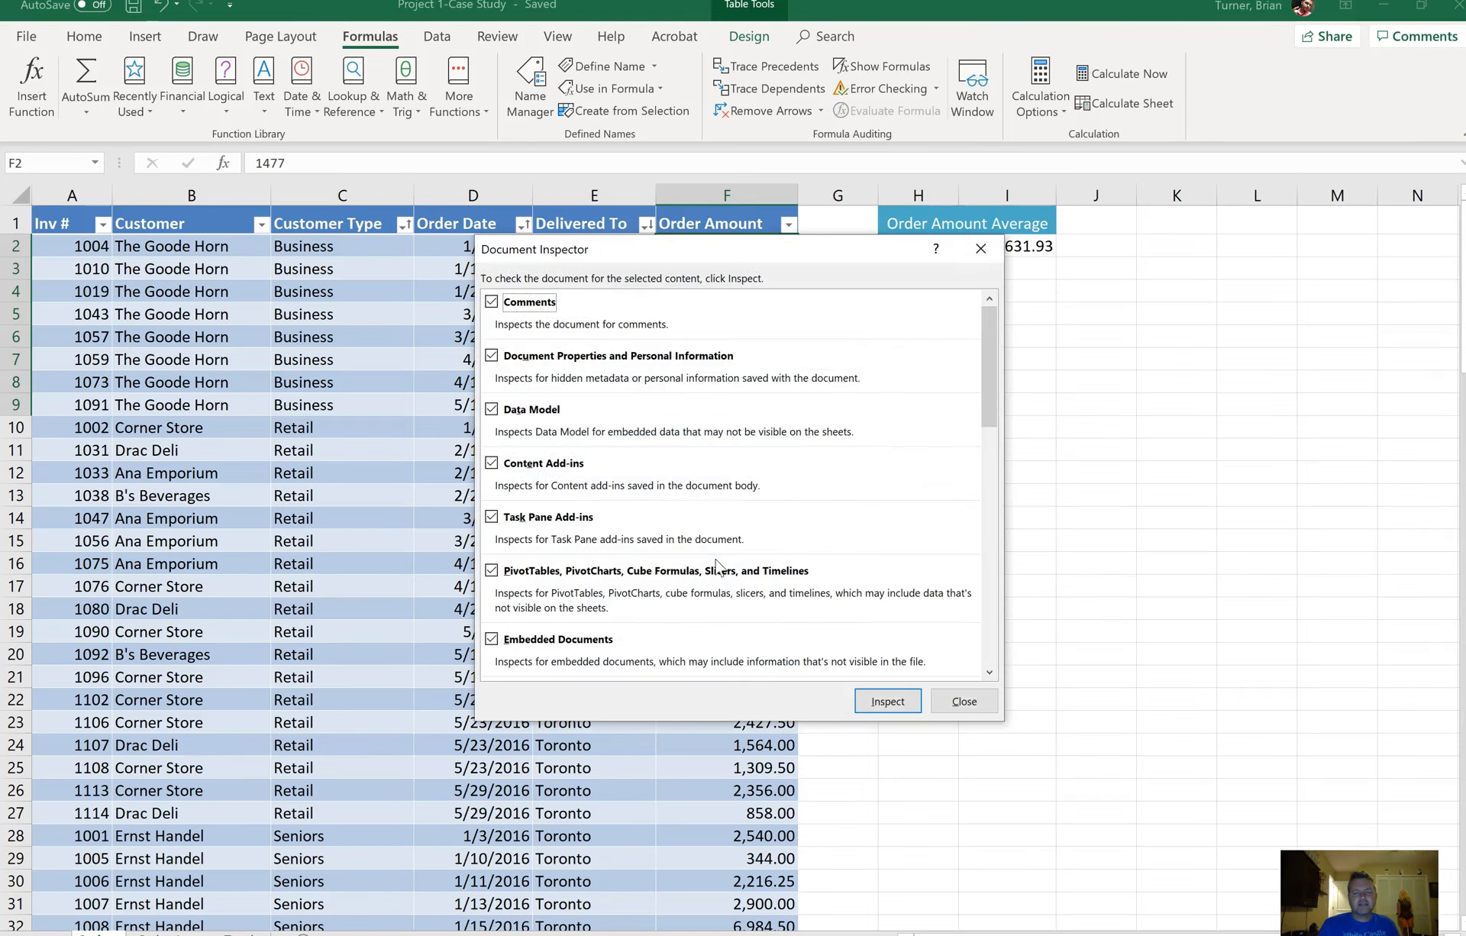
click(988, 551)
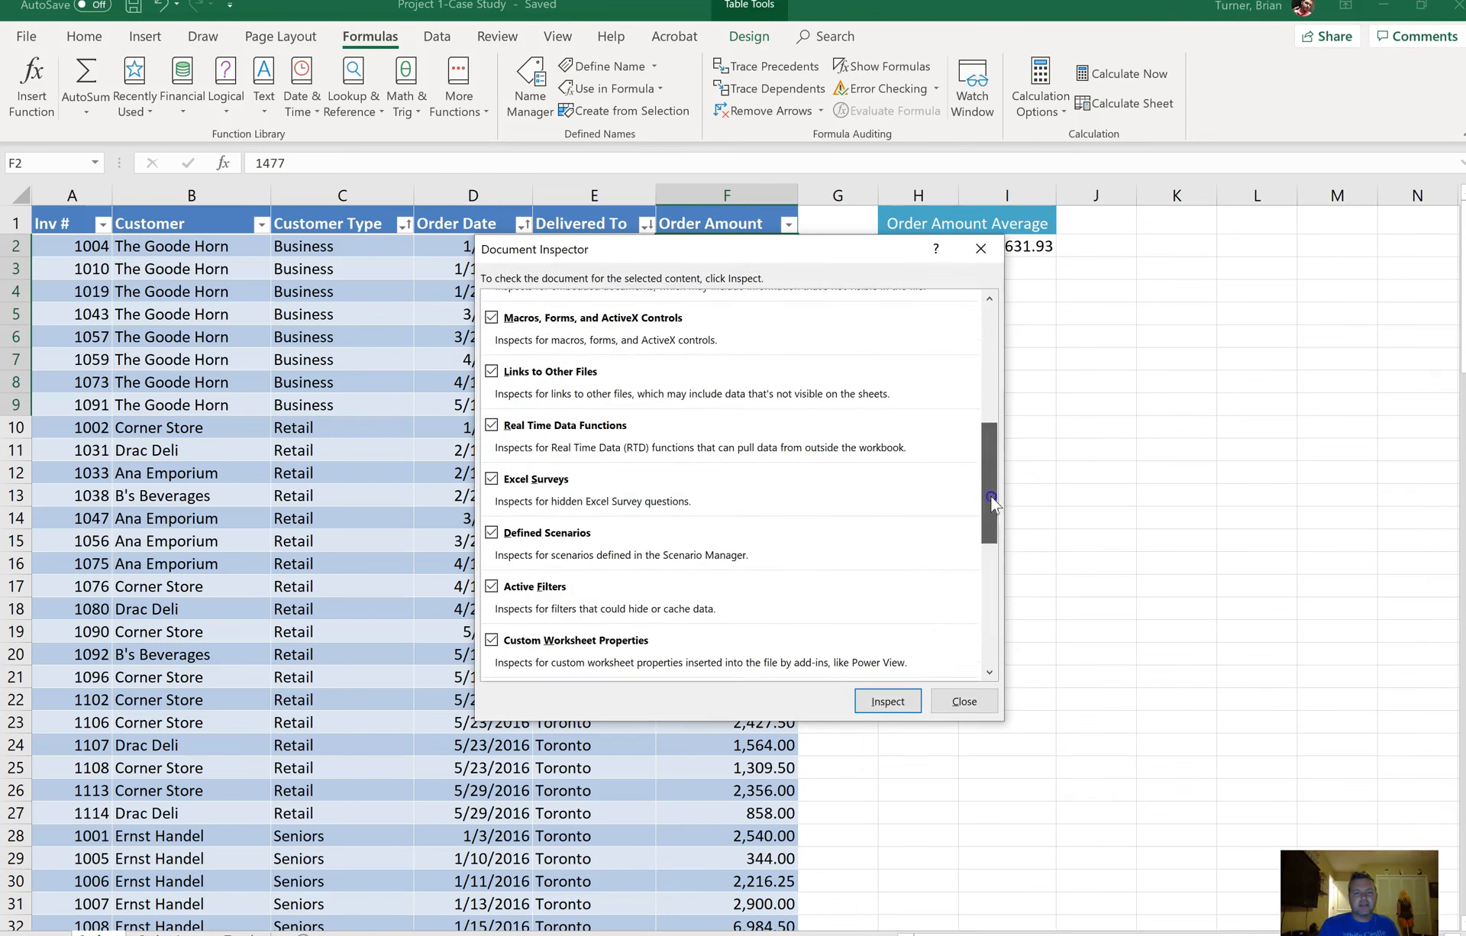
drag(991, 500, 965, 605)
click(493, 393)
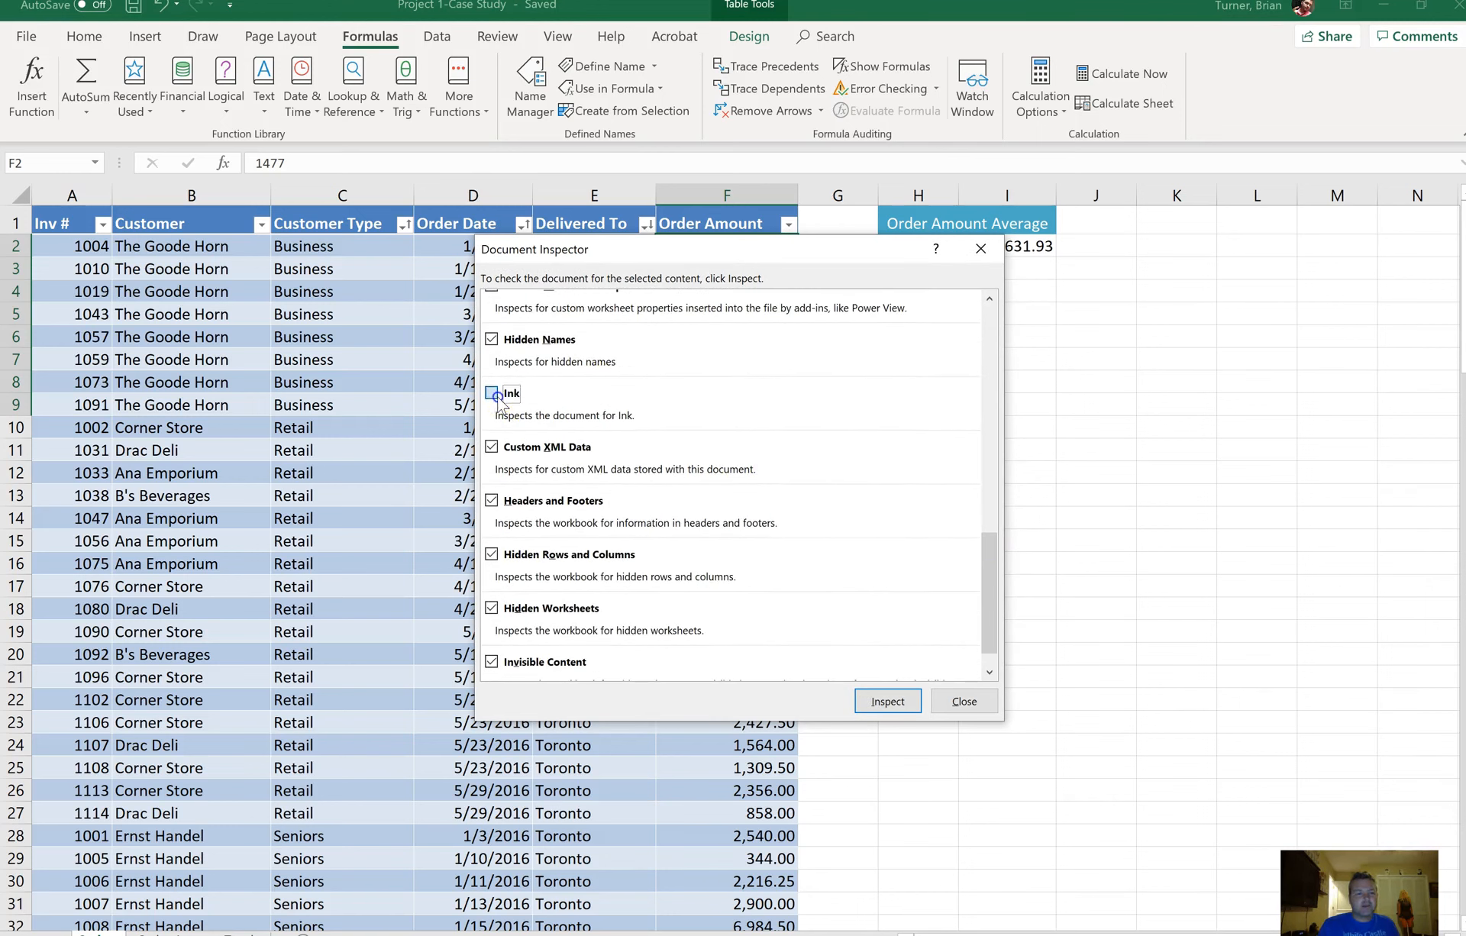
Step: Inspect the workbook, remove all Document Properties and Personal Information, and close the Document Inspector
click(886, 703)
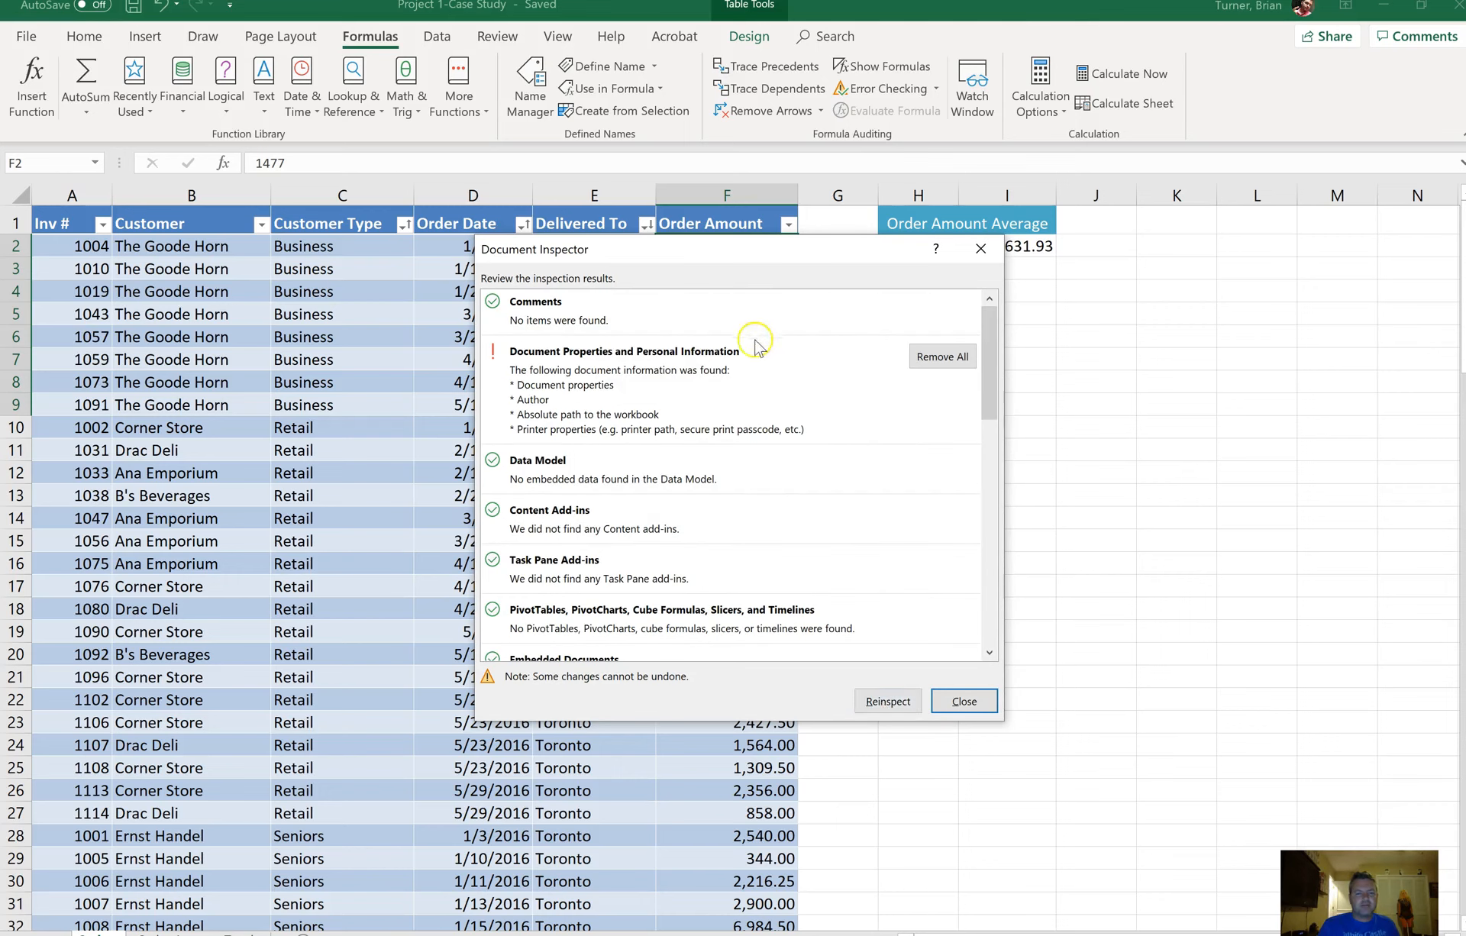
click(944, 374)
click(962, 708)
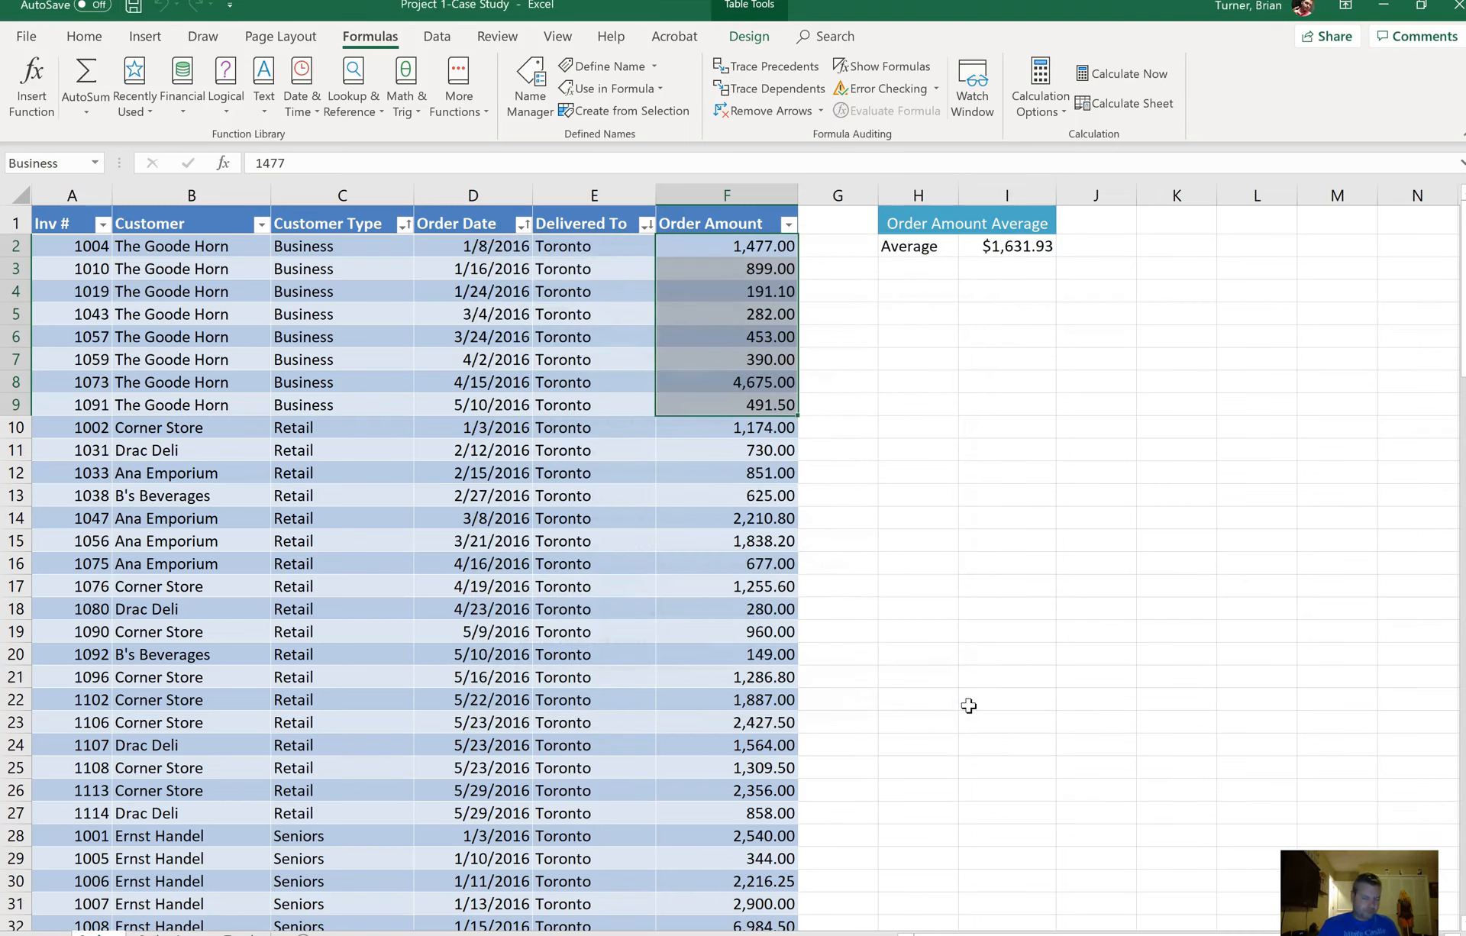